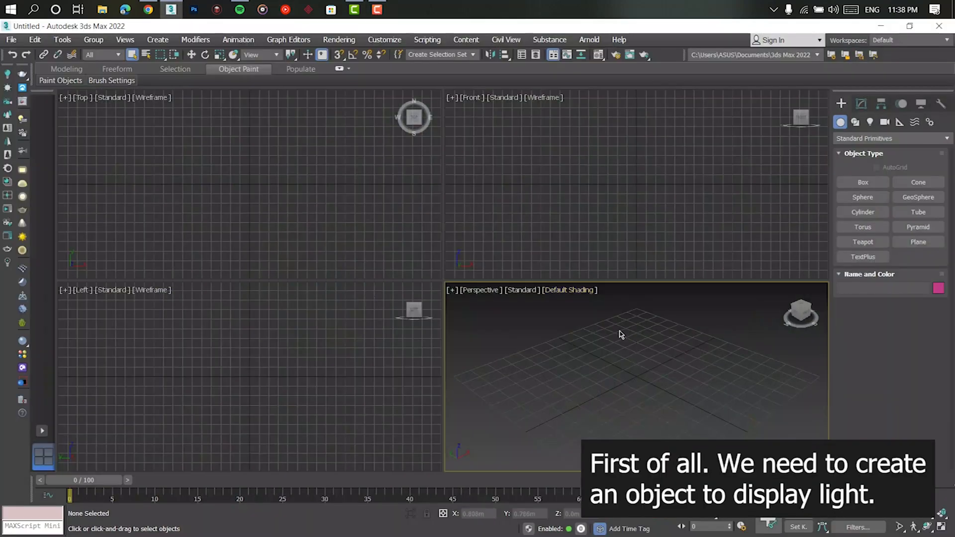
- Maximize the perspective view and draw a flat box about 3.48 m by 3.22 m and 0.08 m high
key("alt+w")
middle_click_drag(629, 353, 565, 350, "alt")
left_click(854, 190)
left_click_drag(256, 179, 760, 430)
- Switch the perspective view's shading to Clay with Edged Faces shown
left_click(183, 97)
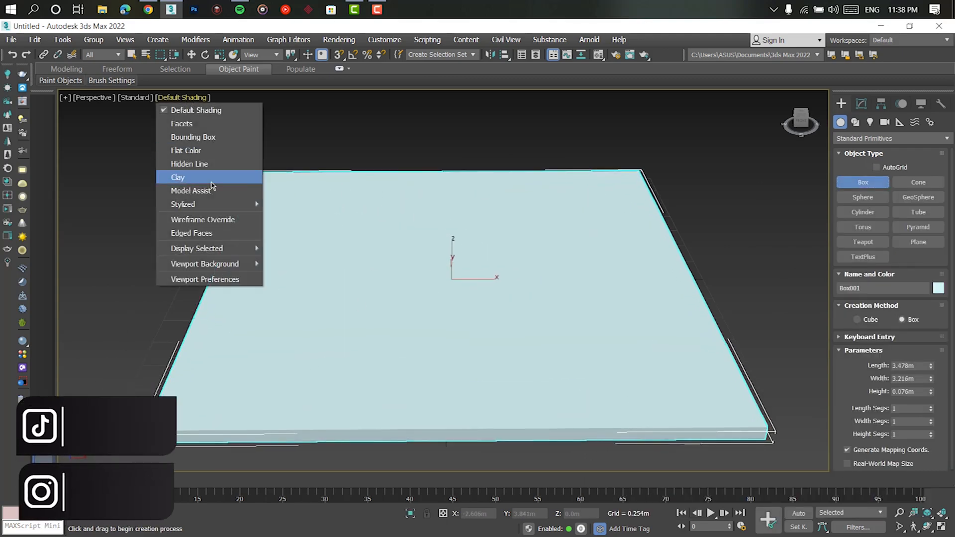
left_click(191, 190)
left_click(187, 98)
left_click(187, 177)
left_click(168, 98)
left_click(191, 233)
scroll(438, 268, "down", 3)
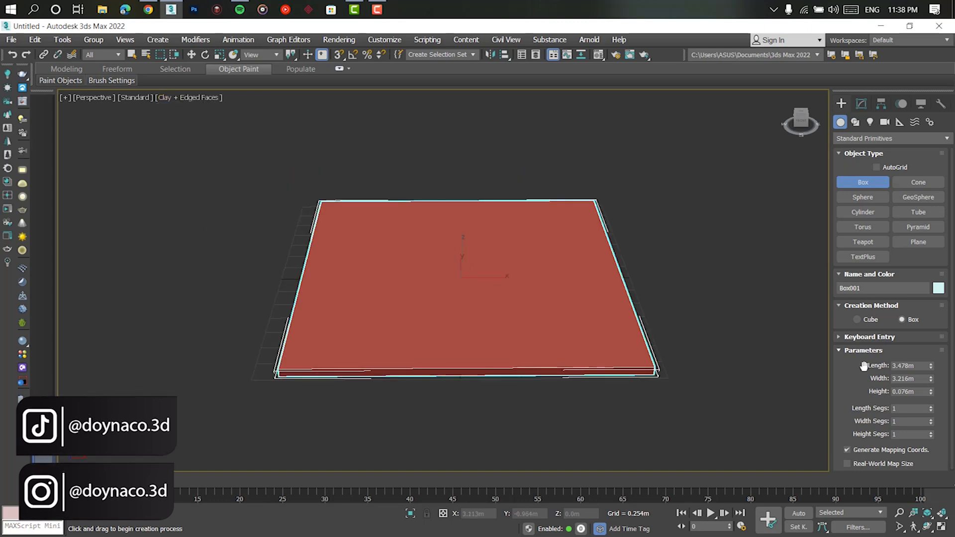
- Set the box's length and width to 5 m and its height to 0.05 m
left_click(921, 391)
type("0.01")
key("Return")
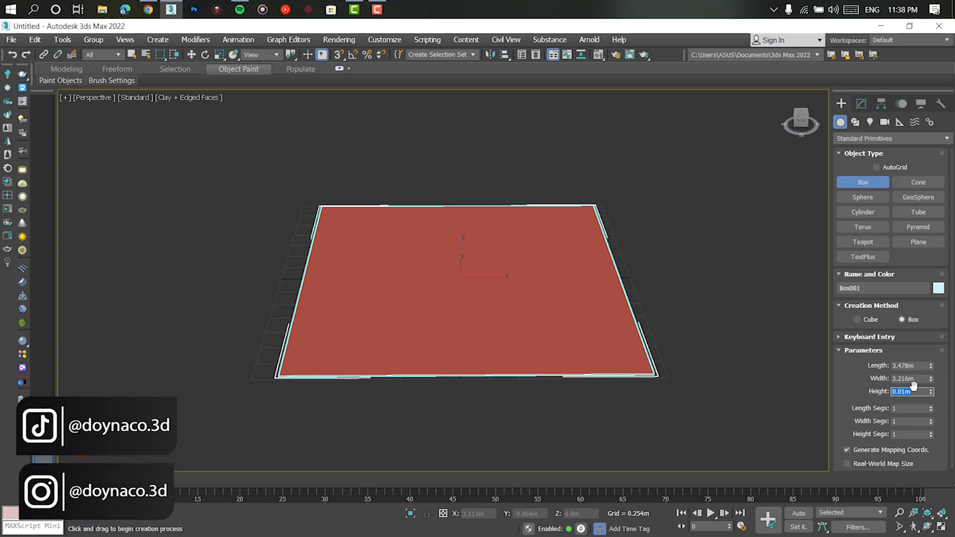
key("Return")
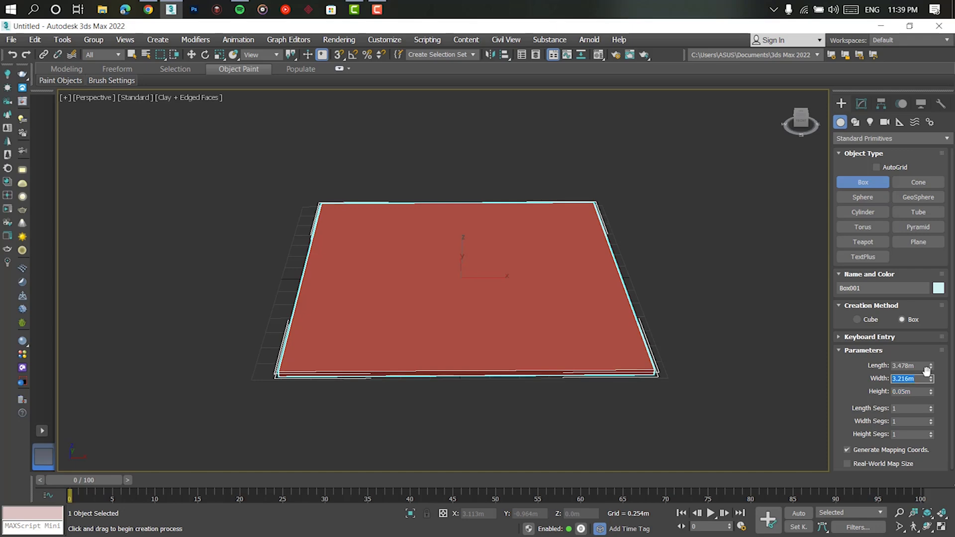
key("shift+Tab")
key("Return")
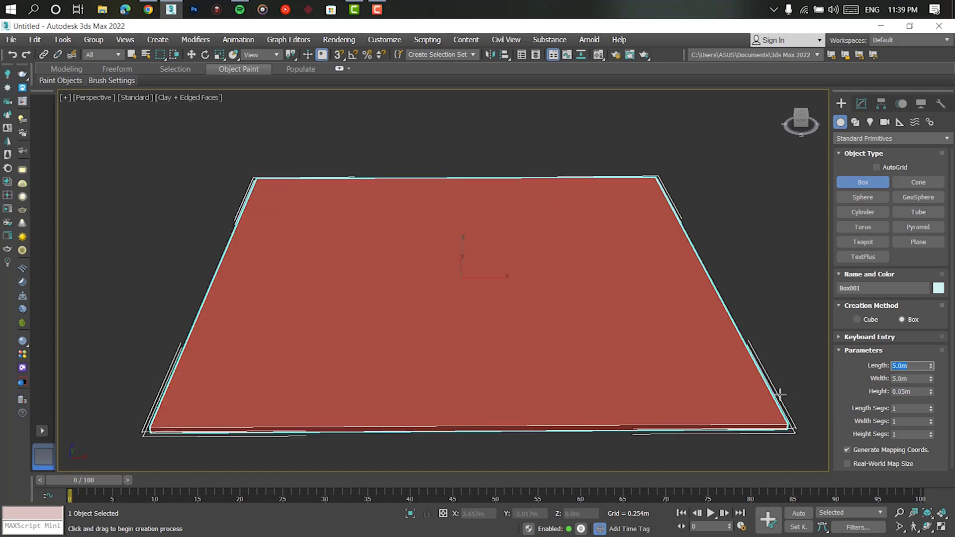
- Convert the flat box to an Editable Poly
scroll(568, 341, "down", 4)
middle_click_drag(569, 341, 547, 314, "alt")
scroll(525, 318, "up", 2)
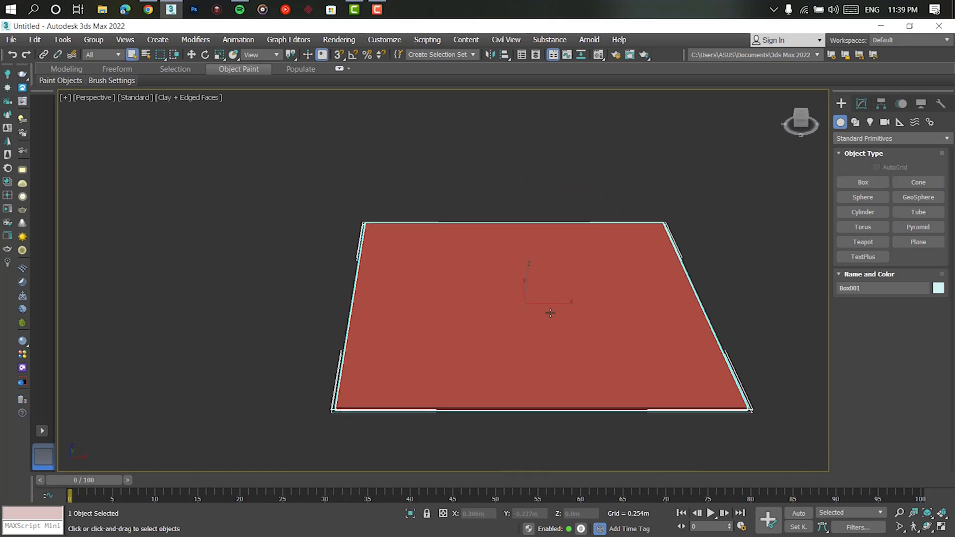
right_click(547, 313)
mouse_move(617, 457)
left_click(721, 458)
middle_click_drag(503, 291, 572, 279, "alt")
- Connect the slab's four side edges with 18 segments, keeping pinch and slide at 0
left_click(871, 279)
left_click_drag(589, 181, 544, 424)
middle_click_drag(544, 424, 518, 405, "alt")
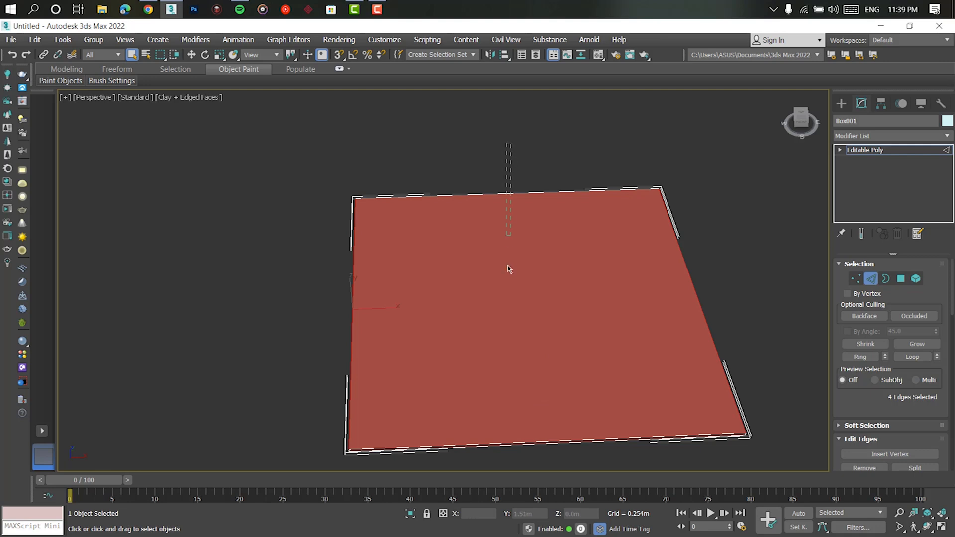
scroll(940, 445, "down", 3)
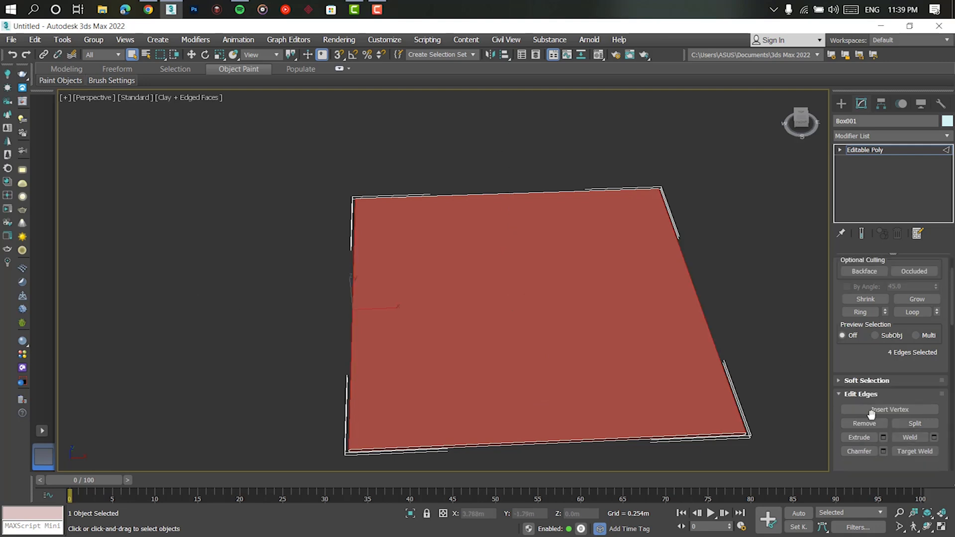
left_click(934, 450)
left_click_drag(452, 287, 455, 244)
left_click_drag(452, 287, 454, 279)
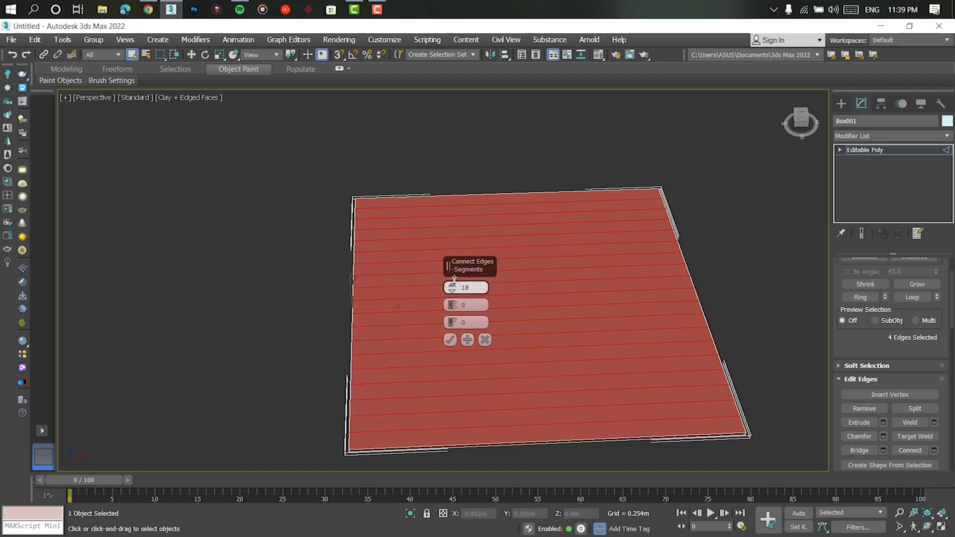
left_click(450, 340)
- Connect the crosswise edges with 2 segments and a pinch of 89 to form narrow strips along both sides
scroll(500, 333, "down", 3)
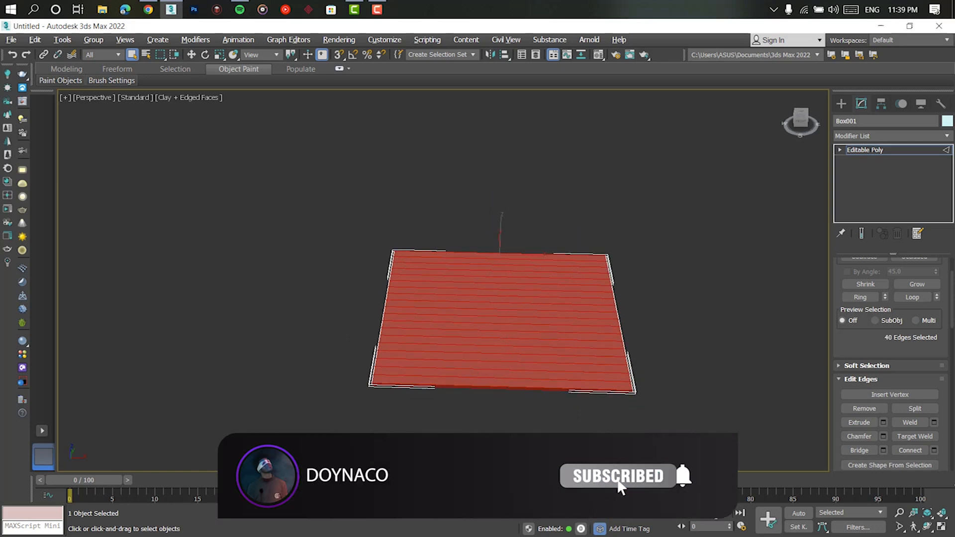
left_click(934, 450)
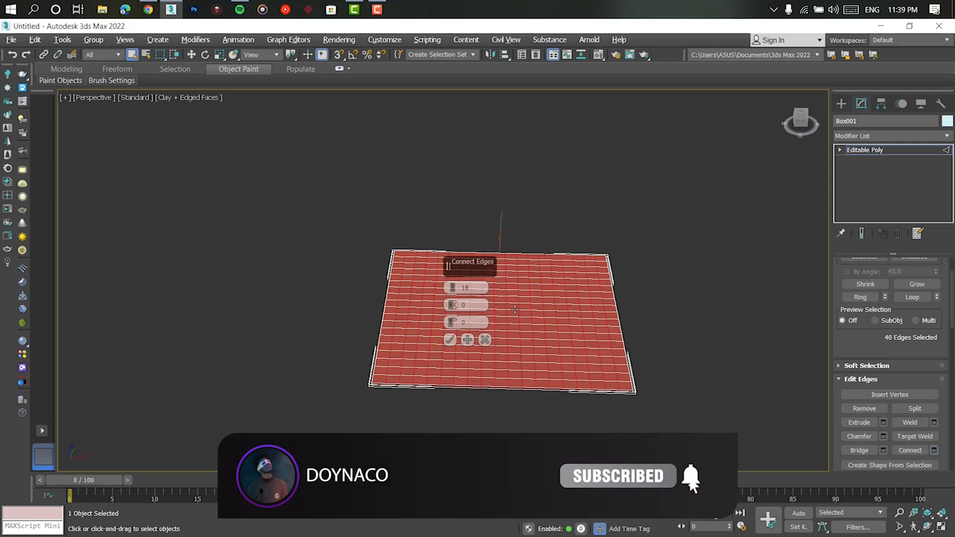
left_click(451, 286)
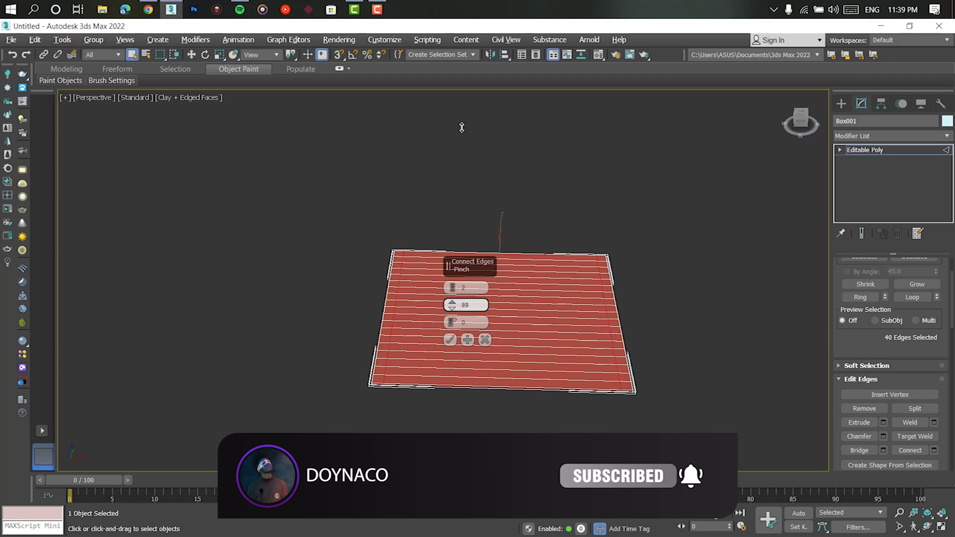
left_click(449, 340)
- Inset the row of wide top polygons between the side strips individually by about 0.074 m
scroll(534, 364, "up", 5)
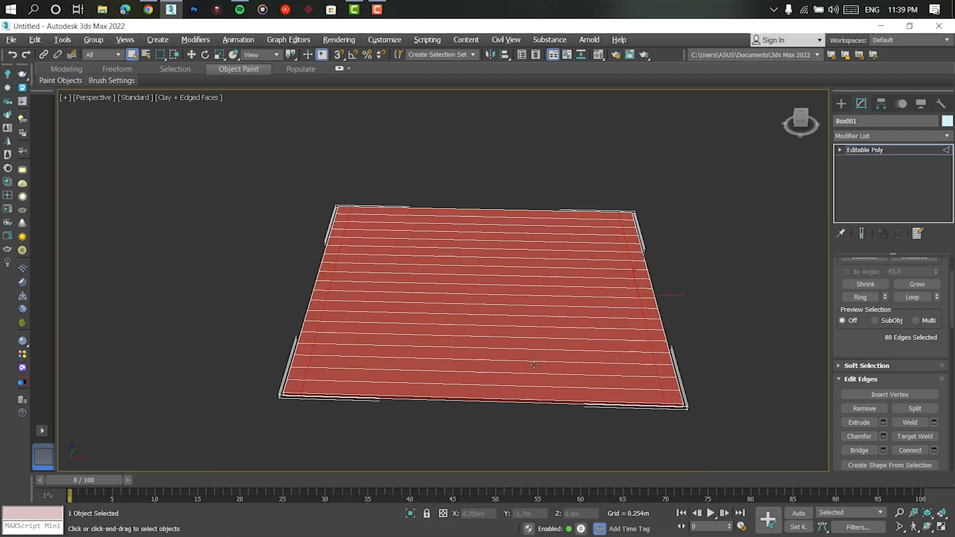
key("4")
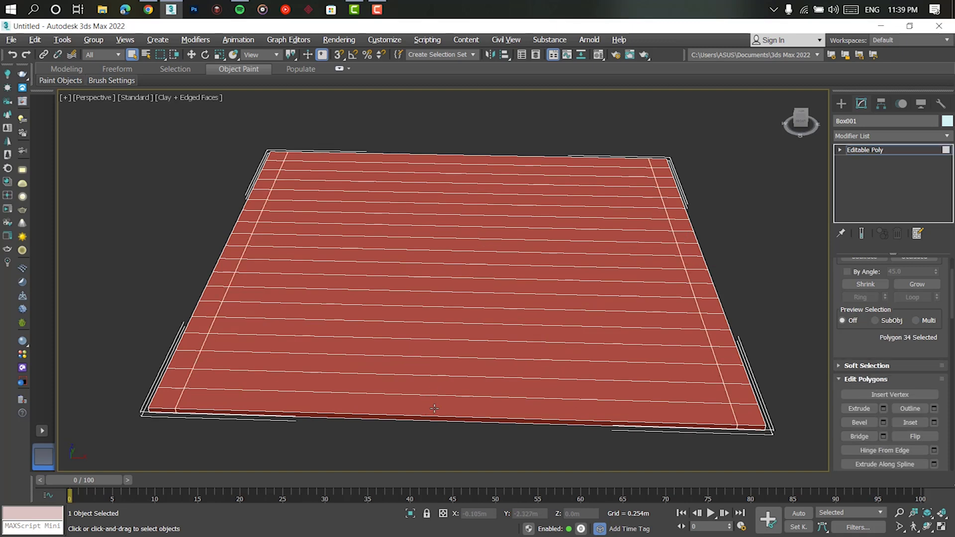
left_click(431, 403)
key("shift")
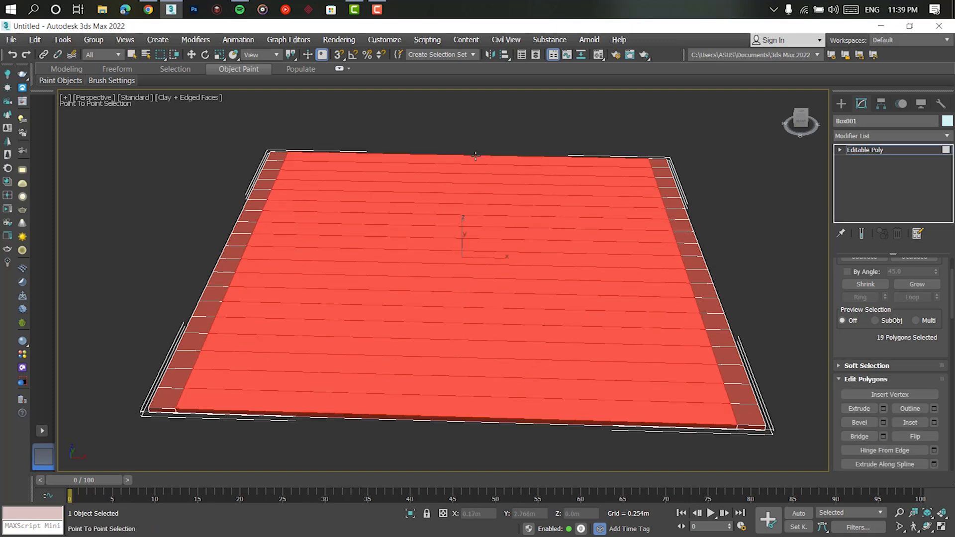
right_click(478, 189)
scroll(478, 189, "down", 5)
middle_click_drag(478, 192, 485, 258, "alt")
scroll(485, 258, "up", 3)
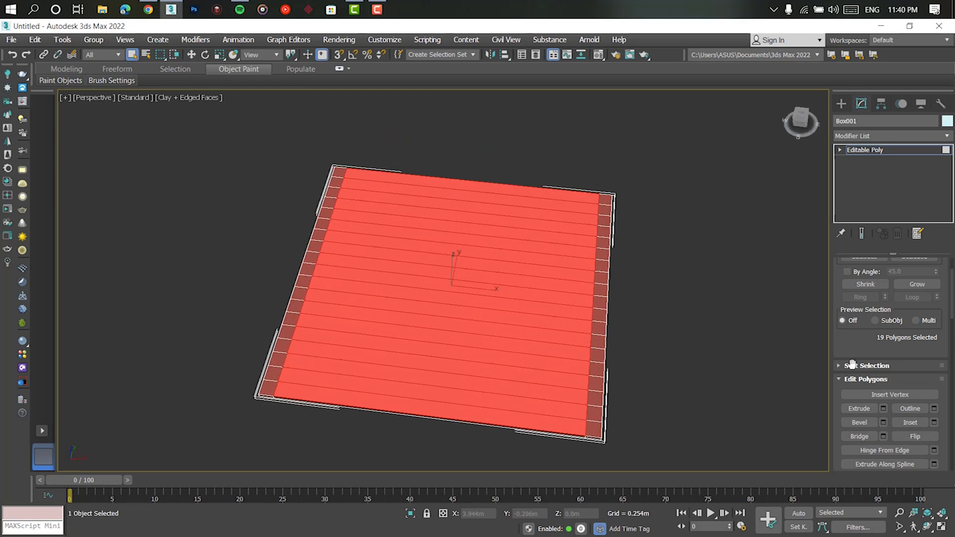
left_click(934, 423)
left_click(450, 289)
left_click_drag(452, 305, 457, 296)
middle_click_drag(525, 328, 512, 314, "alt")
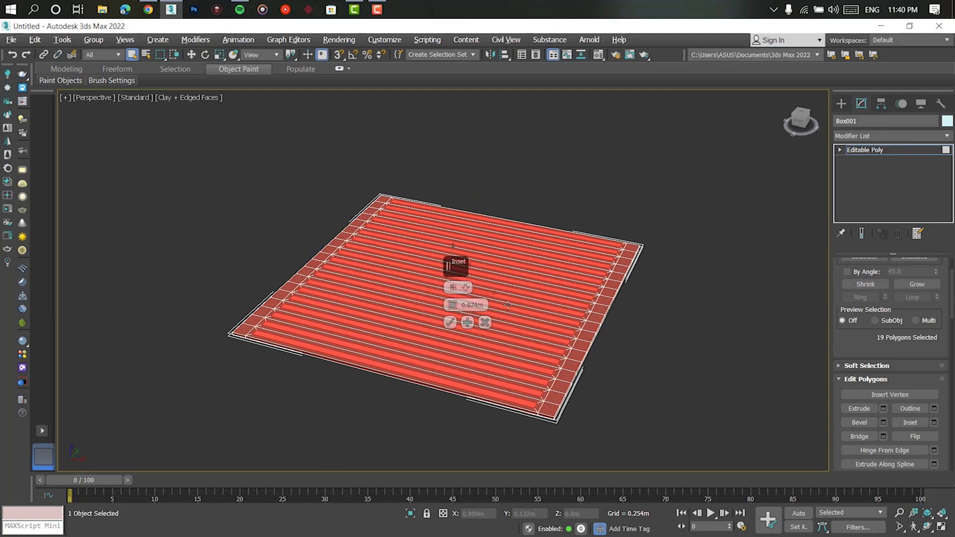
- Lower the inset polygons slightly, delete them to open the slots, and return to object level
scroll(511, 315, "up", 3)
key("w")
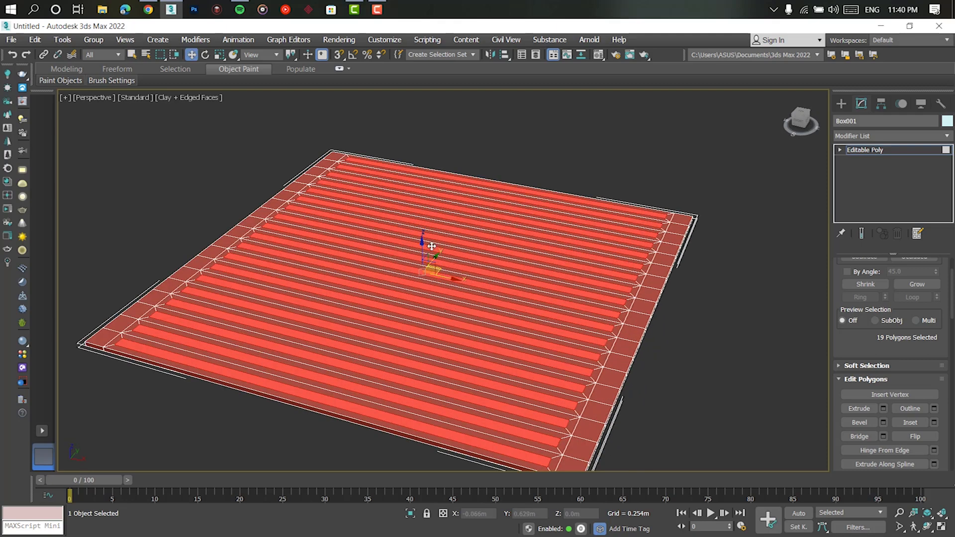
mouse_move(421, 243)
left_mouse_down()
mouse_move(421, 279)
mouse_move(421, 251)
left_mouse_up()
key("Delete")
middle_click_drag(472, 256, 487, 278, "alt")
left_click(881, 154)
scroll(636, 244, "down", 3)
middle_click_drag(634, 251, 609, 240, "alt")
key("e")
left_click_drag(489, 251, 469, 277)
key("ctrl+z")
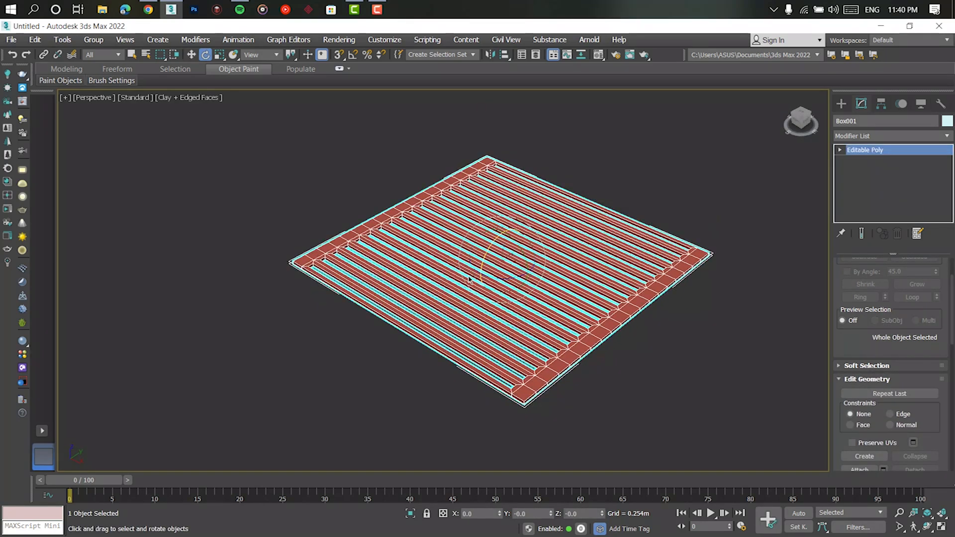
- Rotate the slatted panel upright and raise it so it stands above the grid
middle_click_drag(530, 276, 518, 261, "alt")
left_click_drag(486, 227, 446, 251)
key("w")
middle_click_drag(458, 269, 502, 260, "alt")
left_click_drag(505, 229, 515, 110)
middle_click_drag(490, 176, 497, 219, "alt")
middle_click_drag(497, 219, 482, 340)
left_click(674, 254)
middle_click_drag(663, 250, 577, 271)
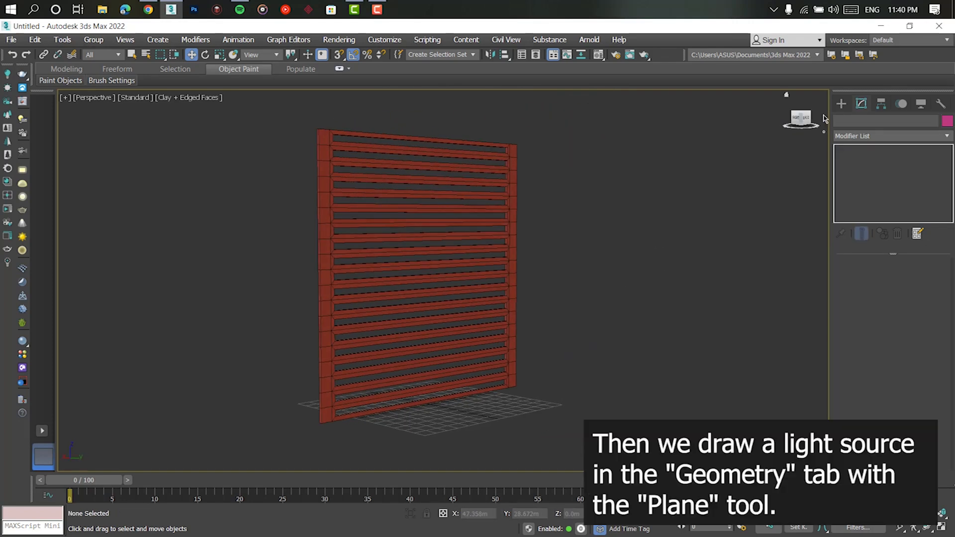
- Draw a plane about 4.93 m by 4.87 m over the panel's face using AutoGrid, and shift it slightly away from the panel
left_click(841, 103)
left_click(918, 241)
left_click(876, 167)
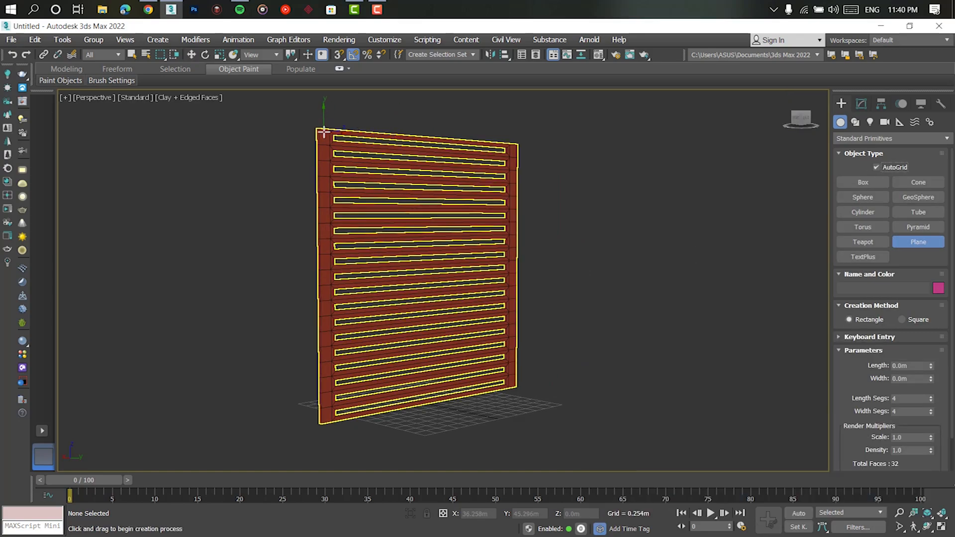
scroll(323, 134, "up", 6)
left_click_drag(308, 123, 416, 220)
scroll(468, 318, "down", 6)
middle_click_drag(562, 410, 386, 184)
left_click_drag(416, 220, 475, 372)
scroll(448, 336, "up", 5)
scroll(523, 368, "down", 5)
middle_click_drag(461, 367, 479, 416, "alt")
key("w")
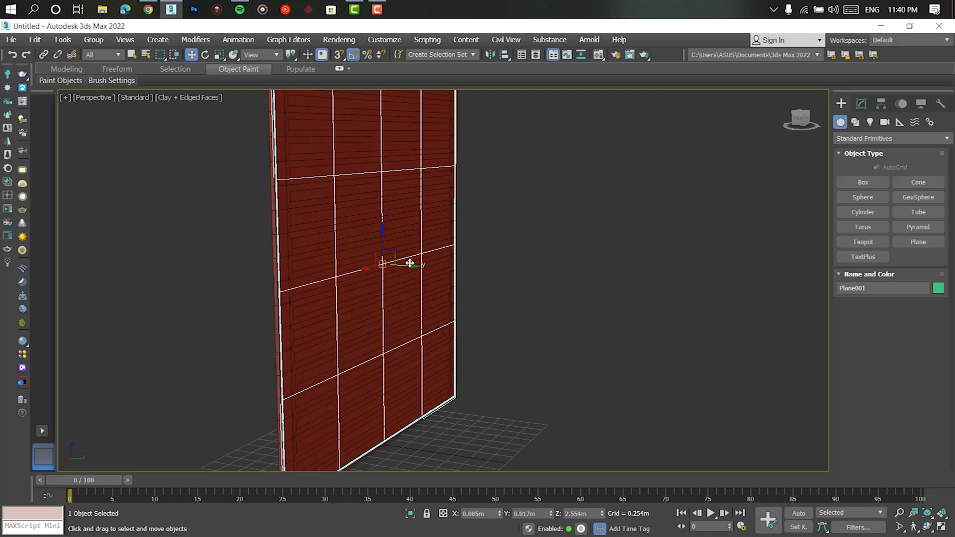
left_click_drag(407, 263, 410, 265)
- Reduce the plane's length and width segments to 1
left_click(862, 104)
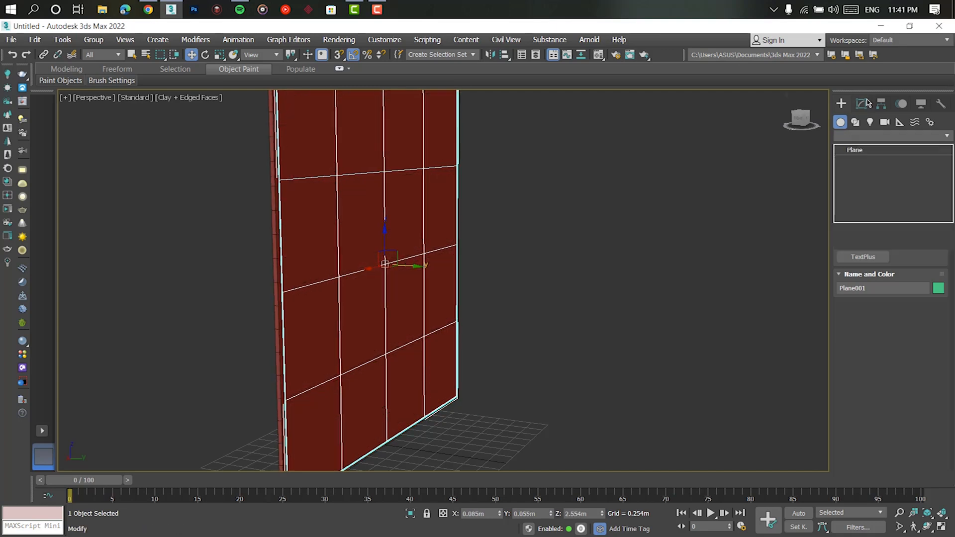
right_click(931, 312)
right_click(931, 325)
middle_click_drag(628, 311, 567, 253, "alt")
left_click(602, 253)
left_click(427, 197)
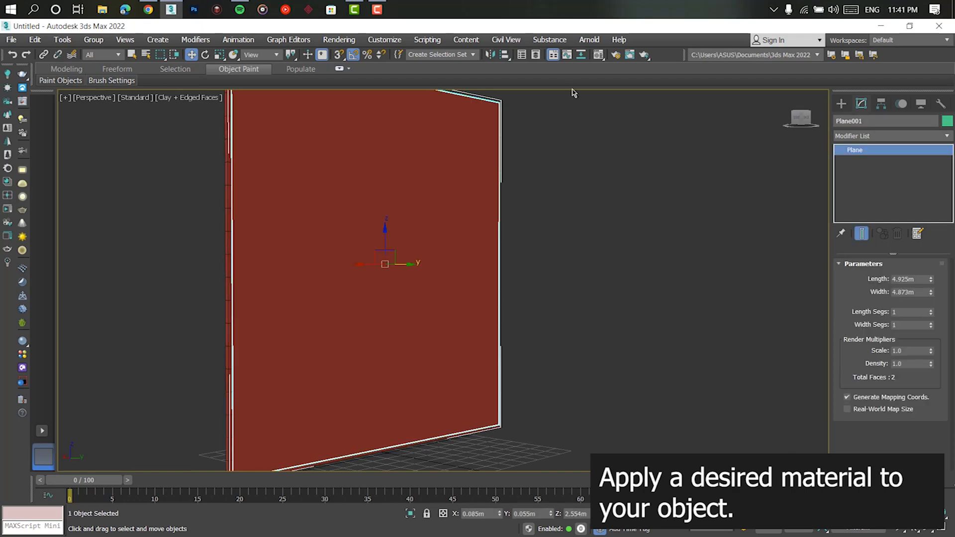
- Open the Material Editor and assign Material #2 to the plane and Material #1 to the slatted panel
left_click(599, 56)
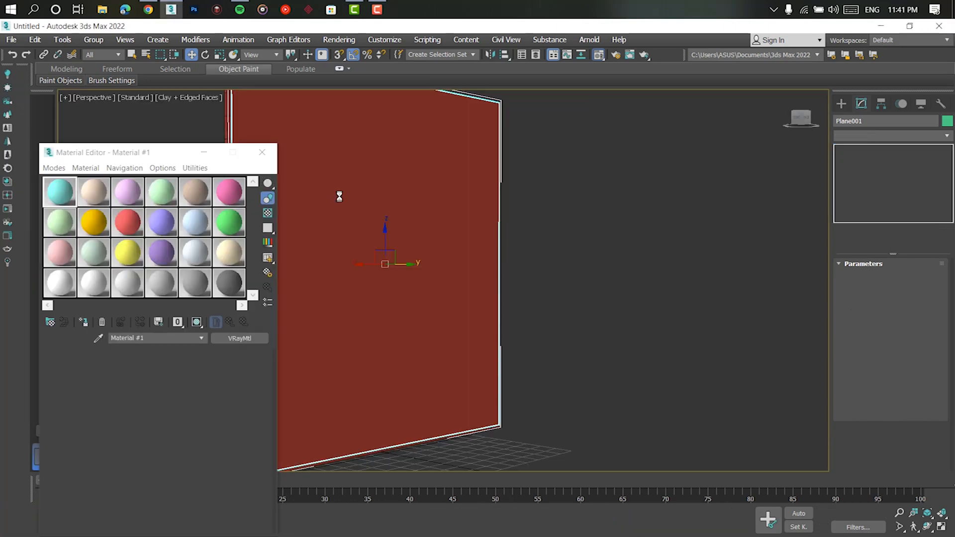
left_click_drag(118, 156, 680, 88)
left_click(654, 125)
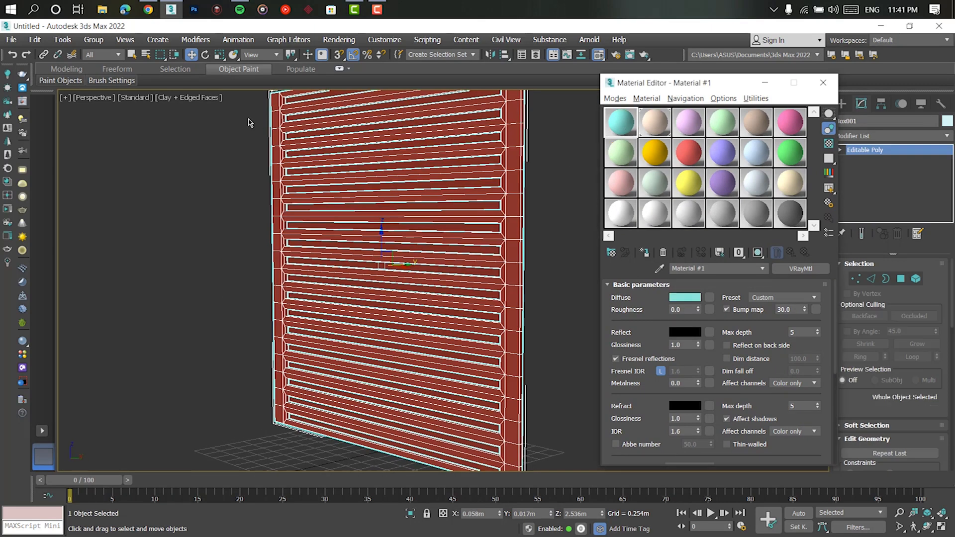
- Switch the perspective view to Default Shading and turn off Edged Faces
left_click(201, 98)
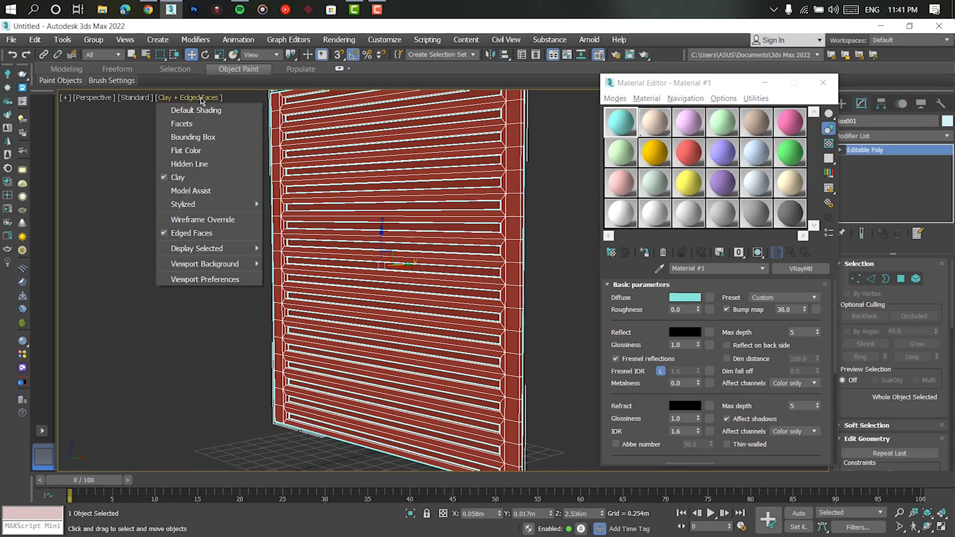
left_click(194, 110)
left_click(185, 98)
left_click(196, 233)
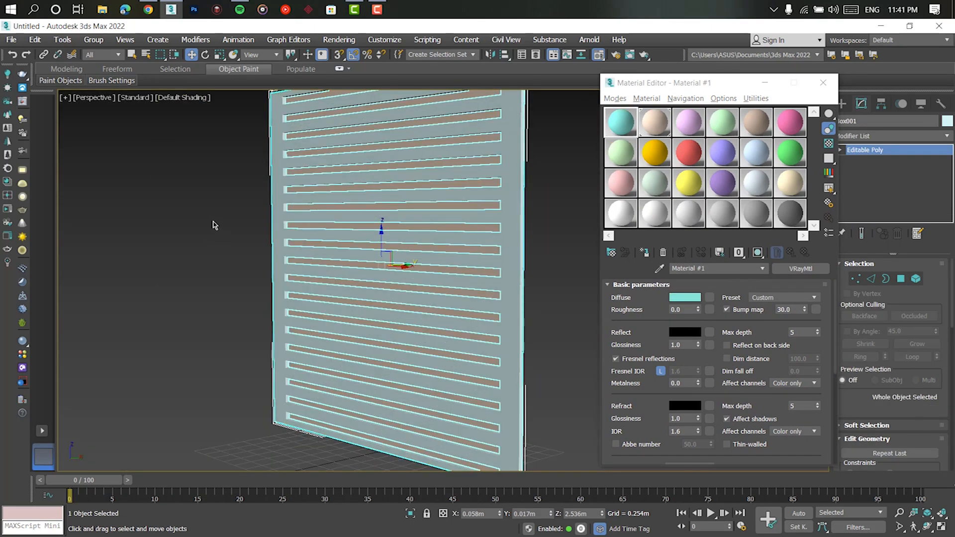
- Apply Concrete_Flooring_I01_2m from the V-Ray Material Library to the slatted panel and show the material in the viewport
left_click(22, 352)
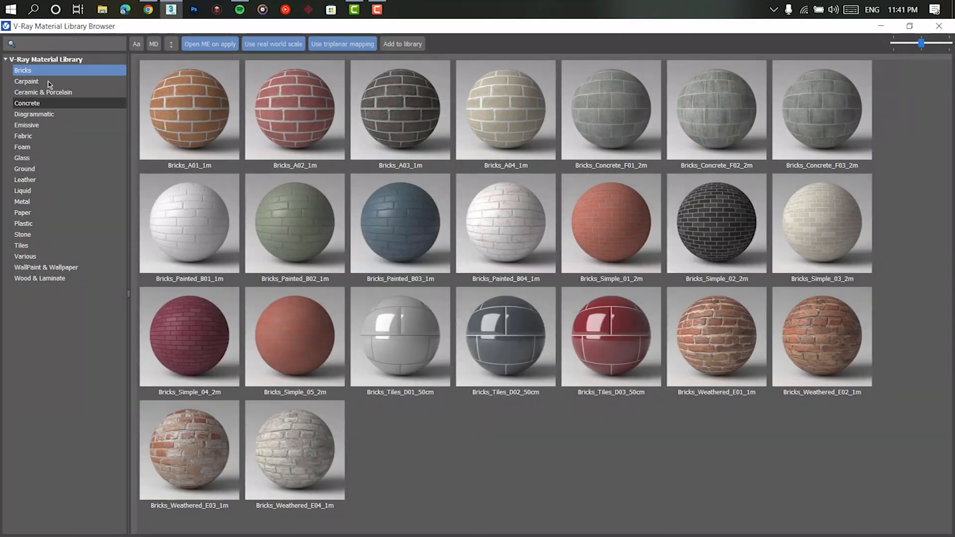
left_click(44, 81)
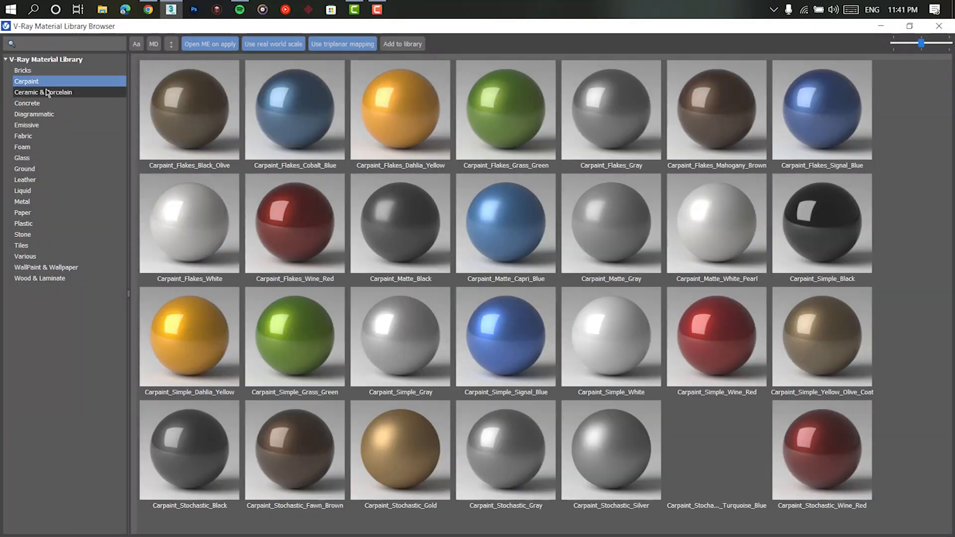
left_click(46, 93)
left_click(49, 103)
right_click(624, 114)
left_click(651, 143)
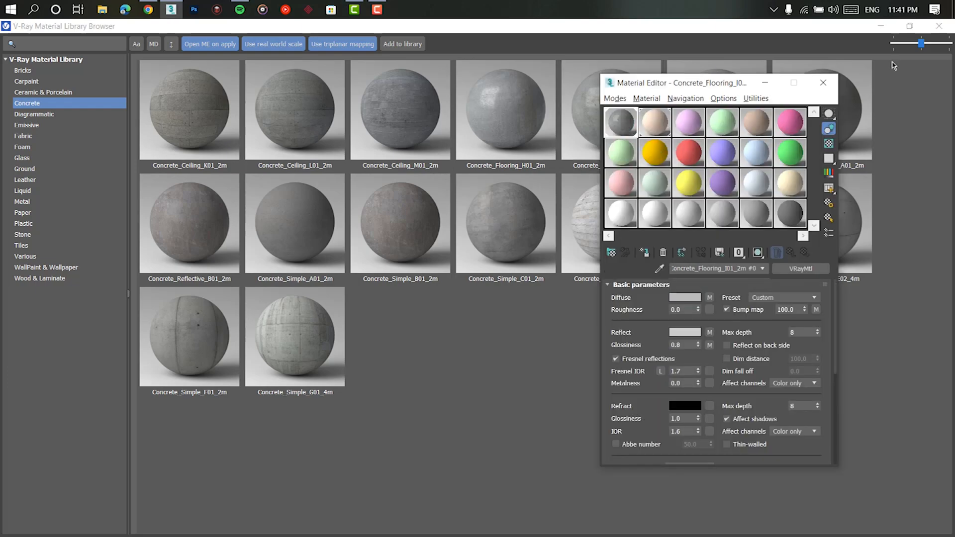
left_click(883, 26)
left_click(757, 253)
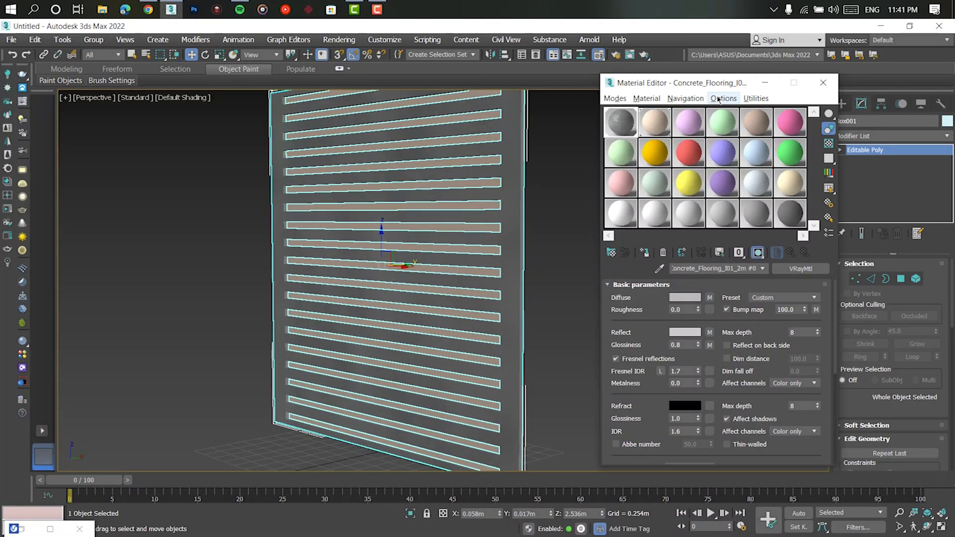
- Add a UVW Map modifier with Box mapping to the panel and set its length and width to 0.05 m
left_click_drag(721, 83, 647, 87)
left_click(870, 136)
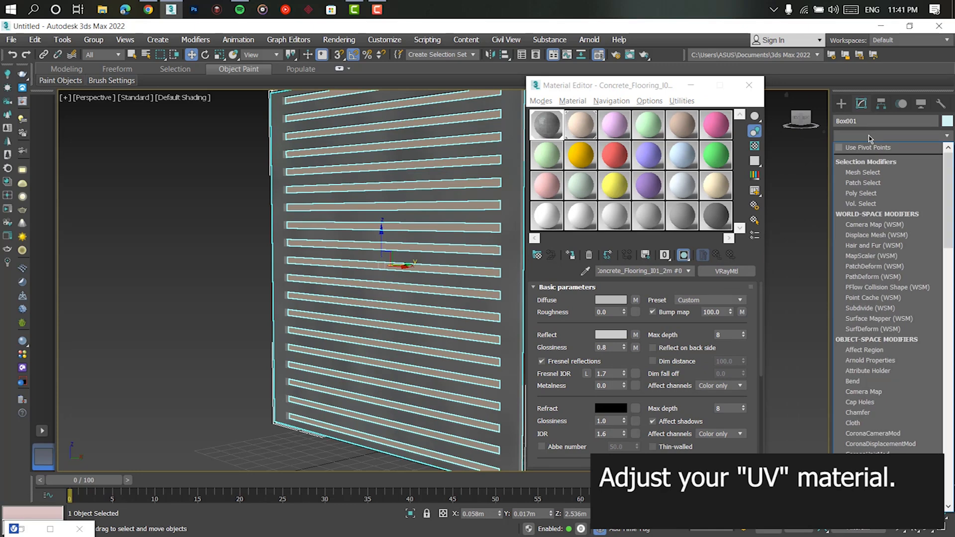
key("u")
left_click(870, 378)
left_click(873, 335)
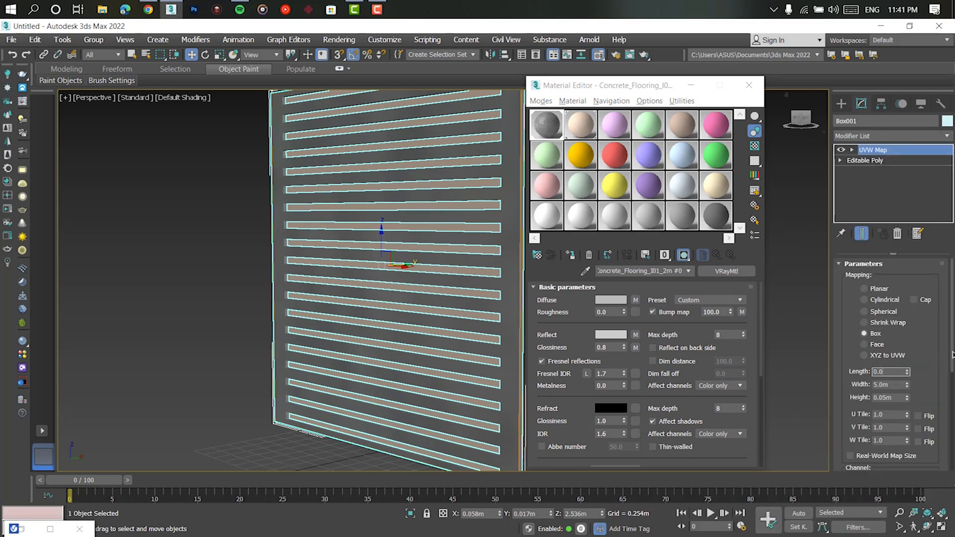
type("0.05m")
key("Tab")
type("0.05")
key("Return")
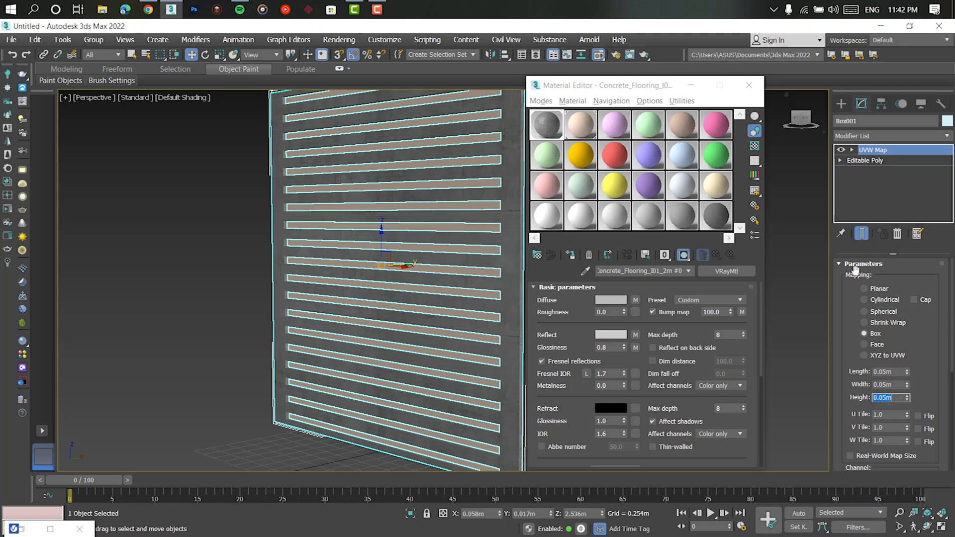
- Change Material #2, the plane's material, from VRayMtl to VRayLightMtl
scroll(444, 227, "down", 3)
left_click(591, 124)
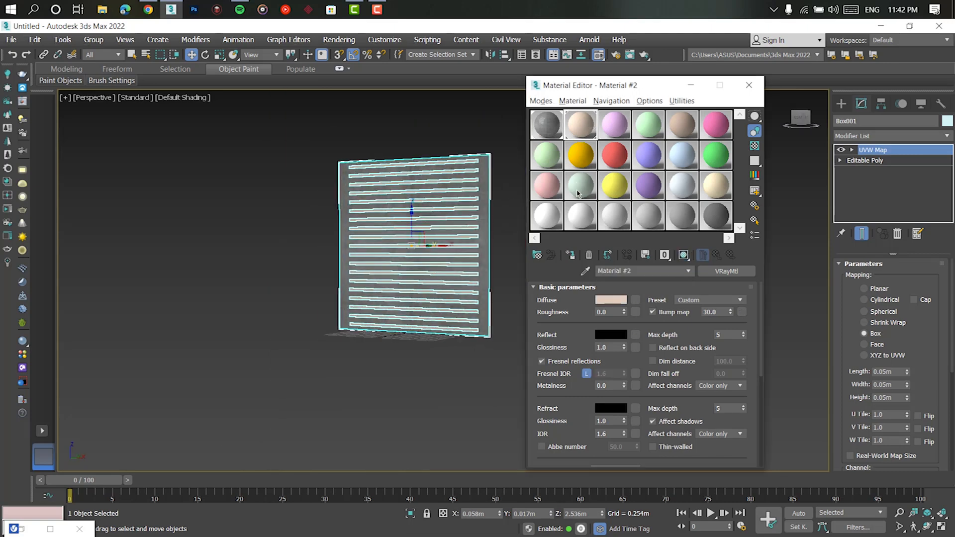
scroll(471, 239, "up", 4)
middle_click_drag(471, 240, 383, 239, "alt")
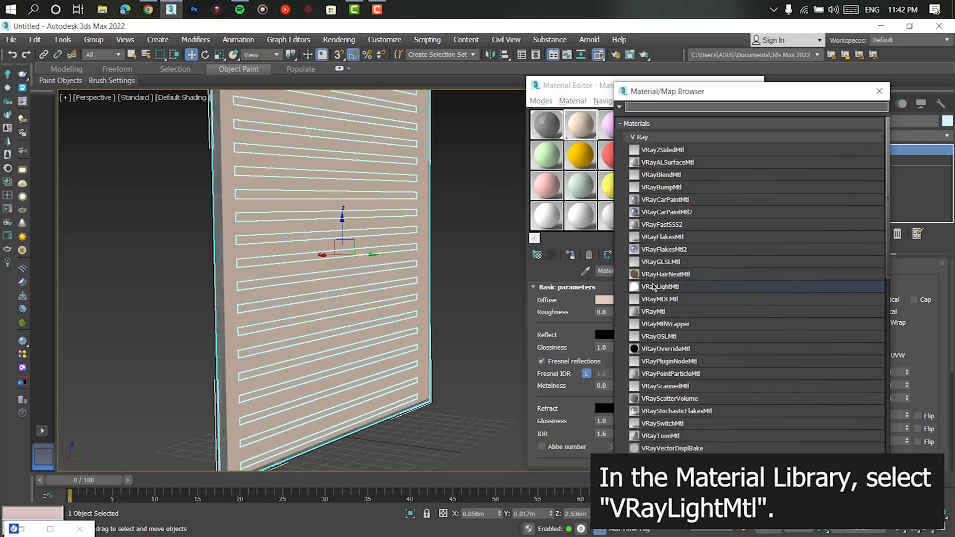
double_click(702, 289)
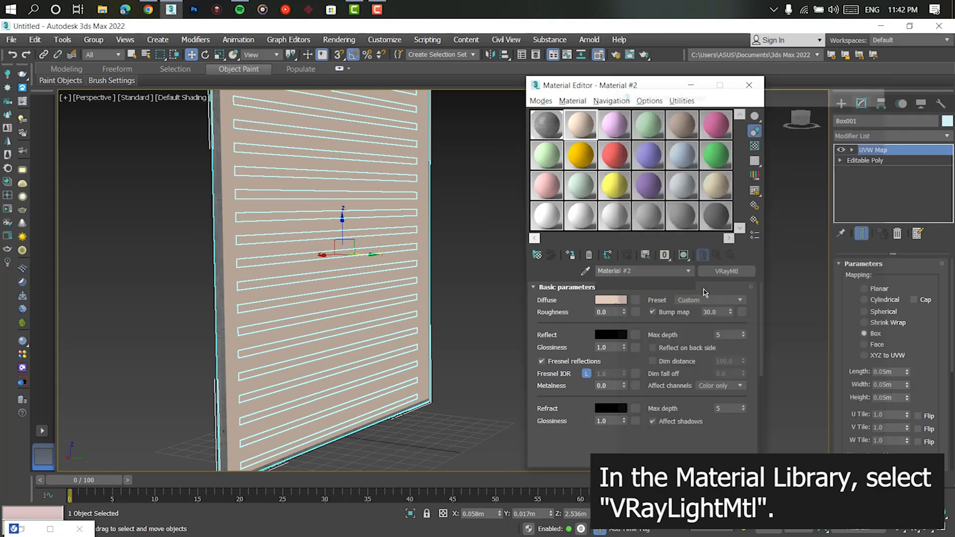
- Set the light material's color to black and assign a Gradient map to its light color
left_click(587, 304)
left_click_drag(412, 226, 410, 174)
left_click(513, 283)
left_click(647, 304)
scroll(681, 278, "down", 10)
scroll(680, 271, "down", 4)
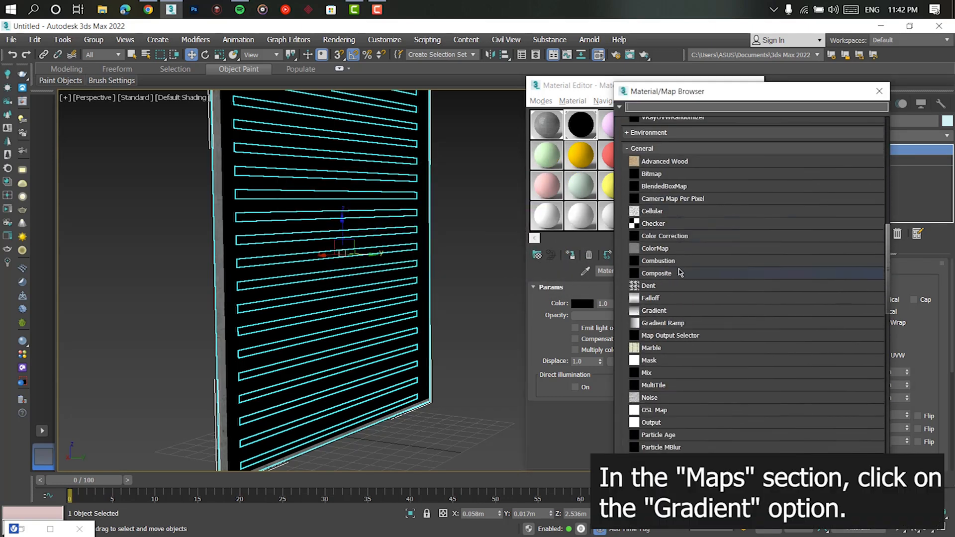
double_click(653, 311)
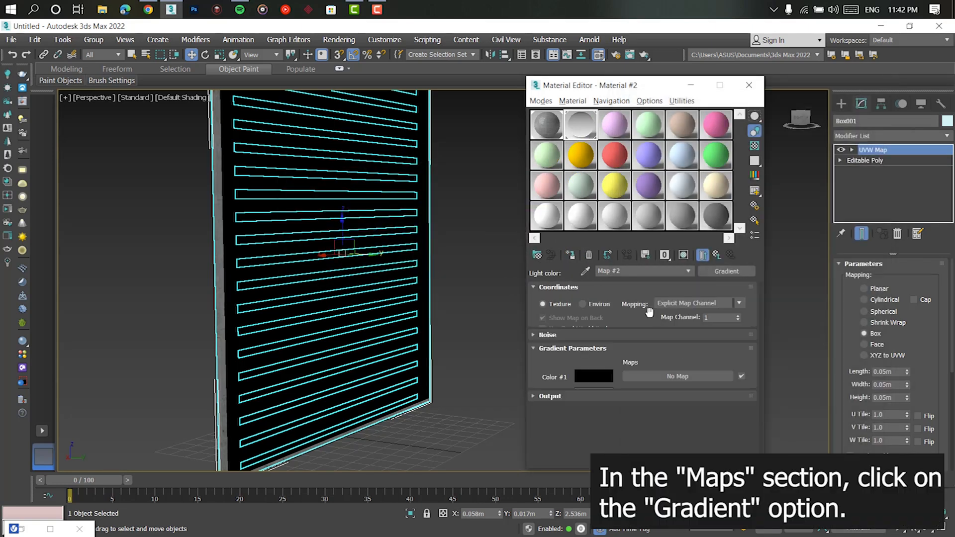
- Set the gradient's Color #1 to pink with RGB 255, 0, 114
scroll(551, 435, "down", 3)
scroll(551, 434, "down", 2)
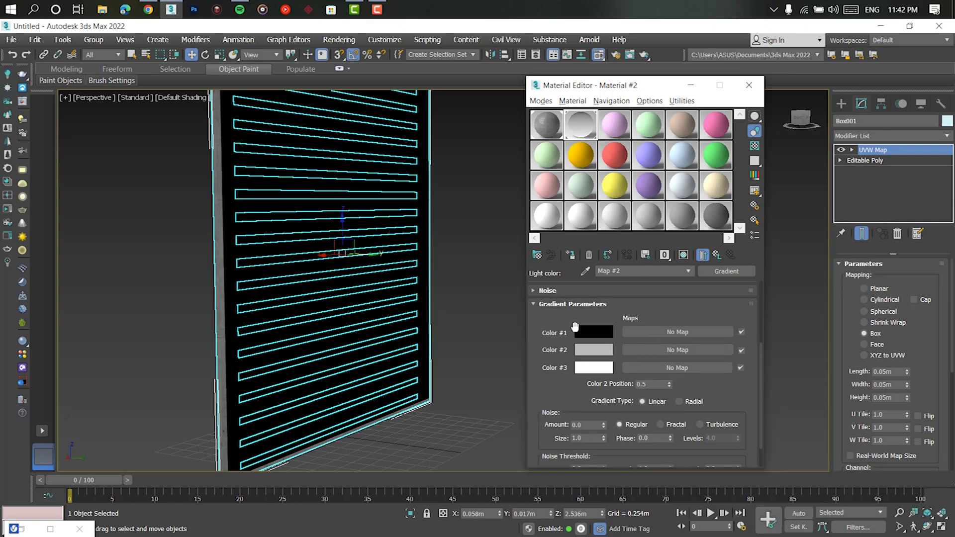
left_click(593, 333)
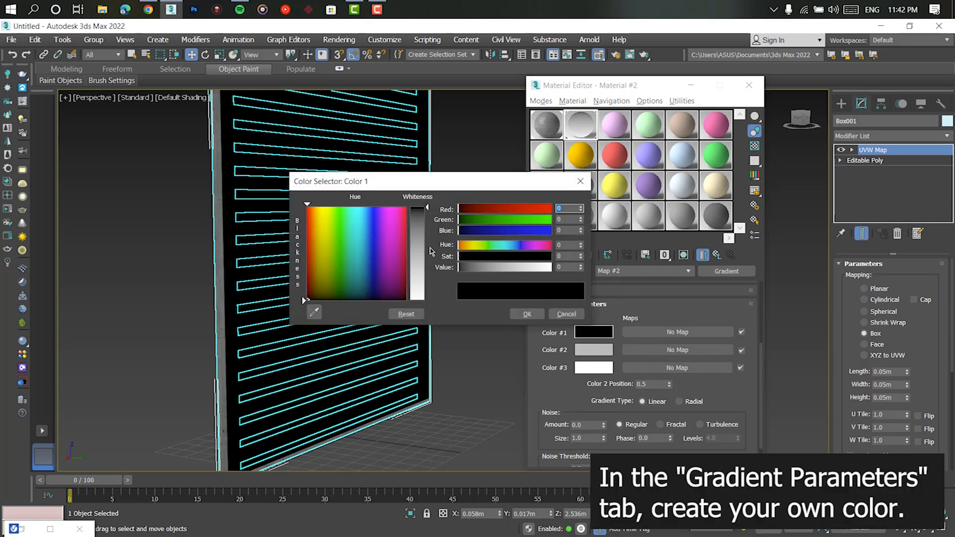
left_click_drag(391, 213, 398, 207)
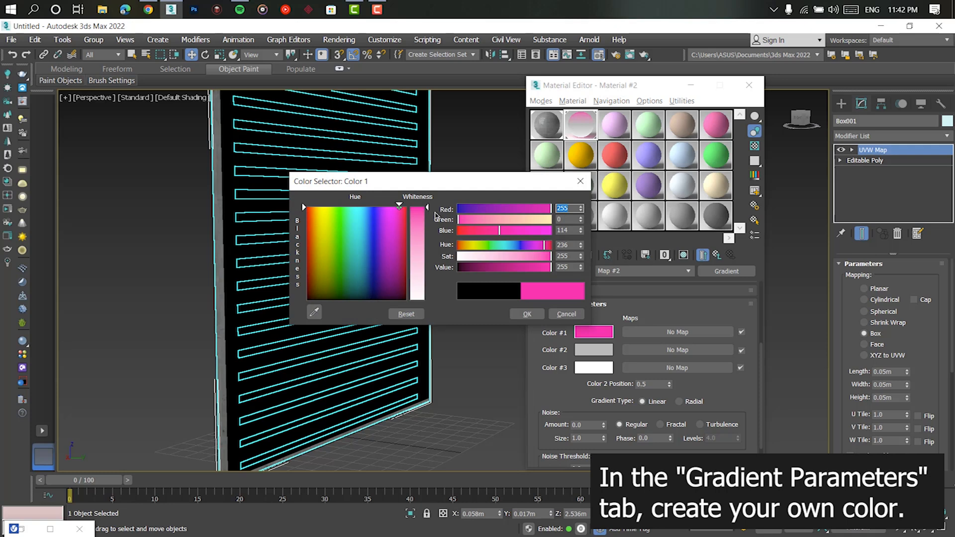
left_click(531, 316)
- Copy the pink of Color #1 to Color #3 and change it to blue by lowering red to 6
right_click(591, 334)
left_click(615, 340)
right_click(589, 369)
left_click(615, 387)
left_click(594, 368)
left_click_drag(488, 244, 460, 244)
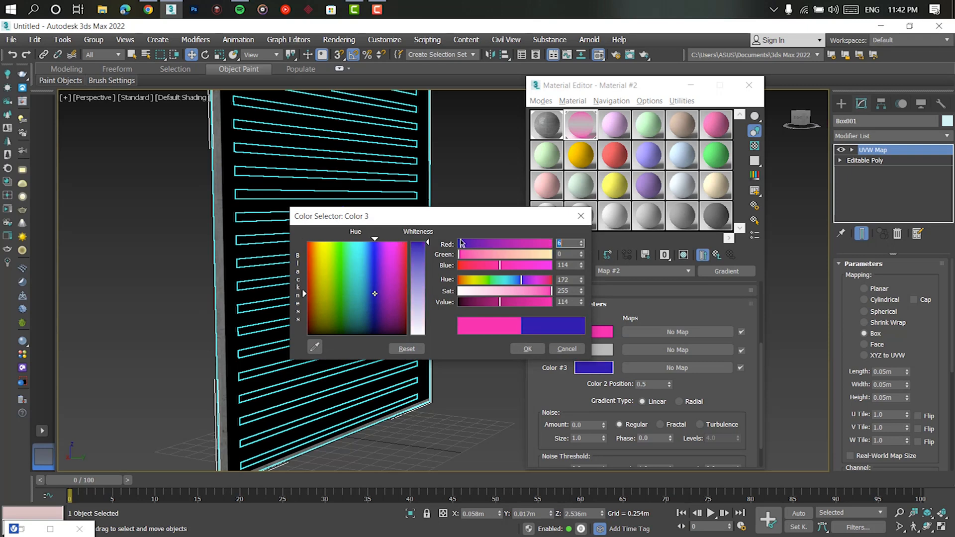
left_click(527, 351)
- Copy the pink to the gradient's Color #2 and turn it purple by lowering red to 99
right_click(596, 349)
left_click(602, 357)
left_click(603, 356)
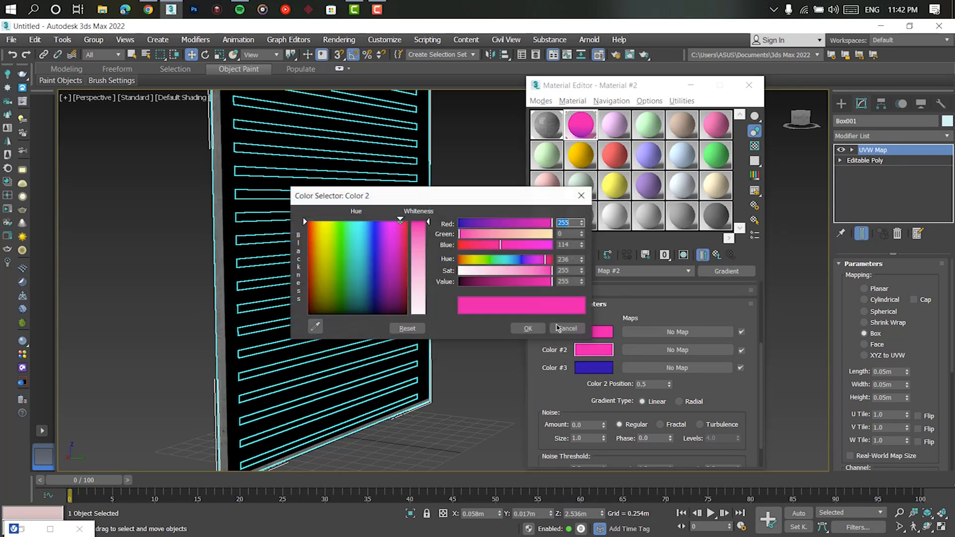
left_click_drag(515, 224, 500, 225)
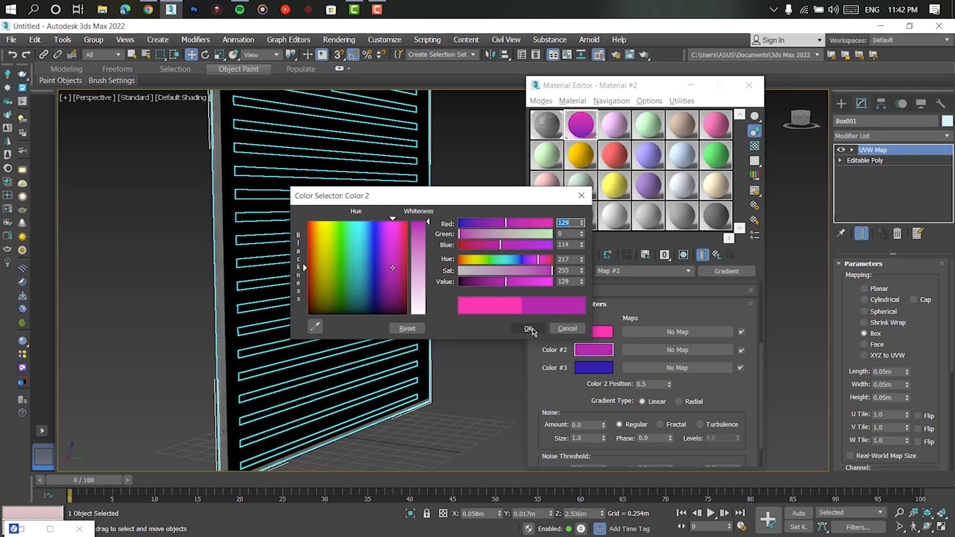
left_click(530, 330)
left_click(585, 352)
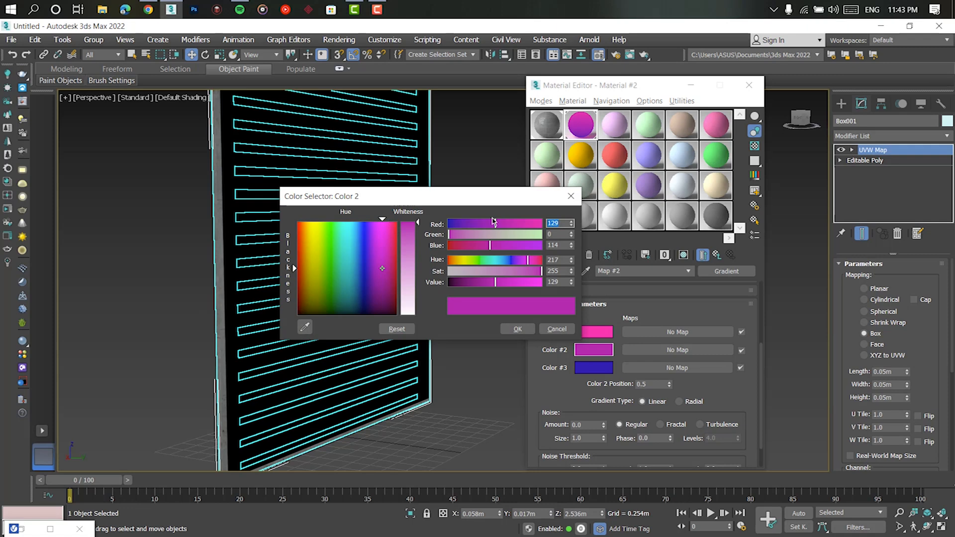
left_click(518, 328)
- Return to the parent VRayLightMtl, set its color multiplier to 2 and minimize the Material Editor
left_click(716, 255)
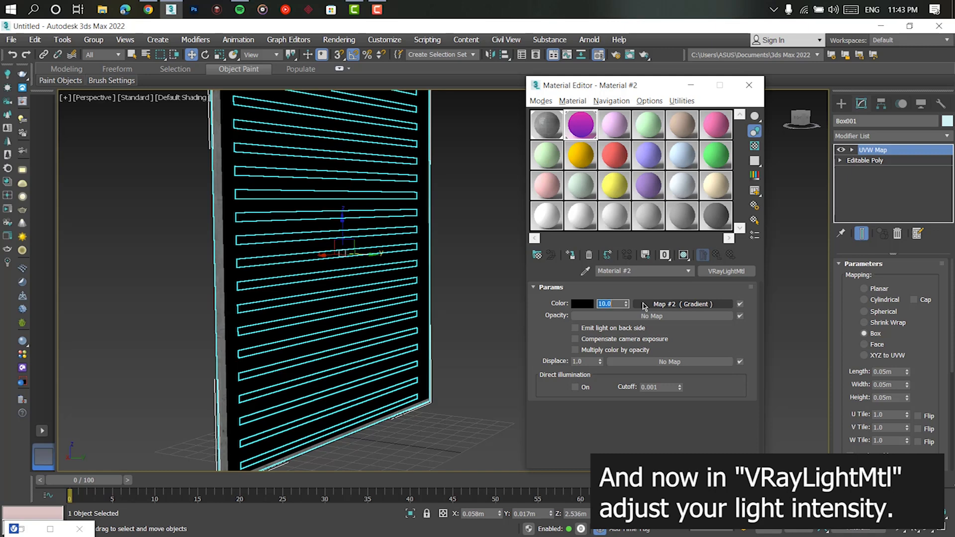
type("2")
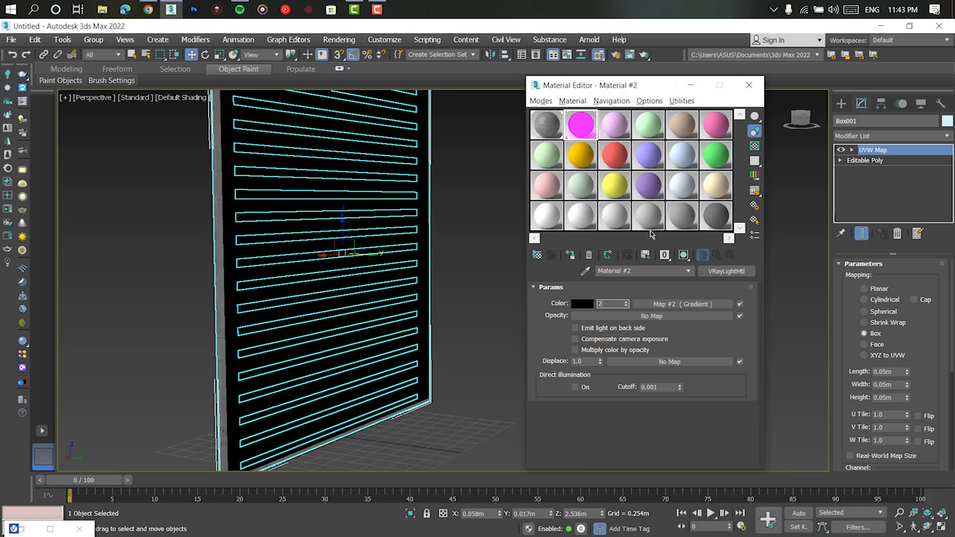
left_click(691, 86)
- Deselect the panel and show the safe frame in the perspective view
middle_click_drag(503, 292, 589, 280, "alt")
scroll(582, 289, "down", 3)
left_click(609, 304)
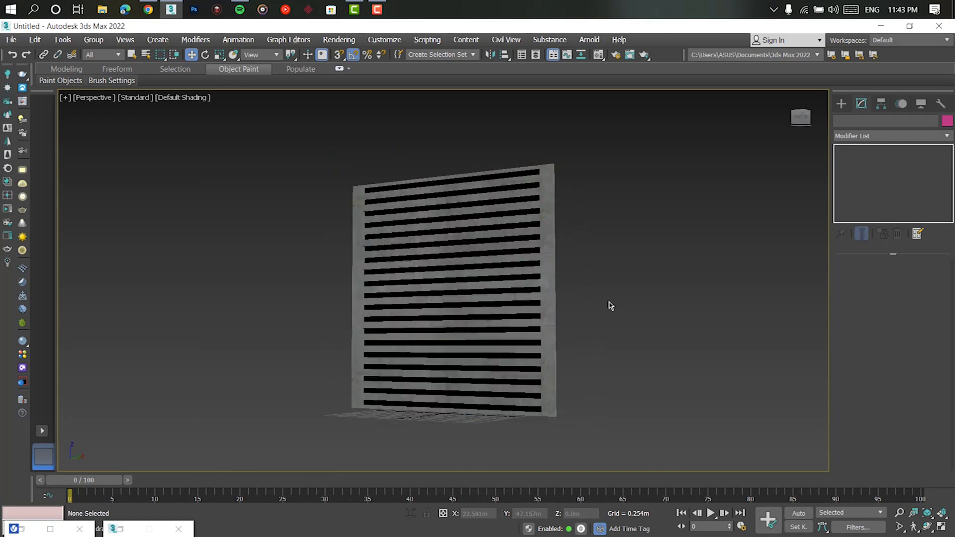
key("shift+f")
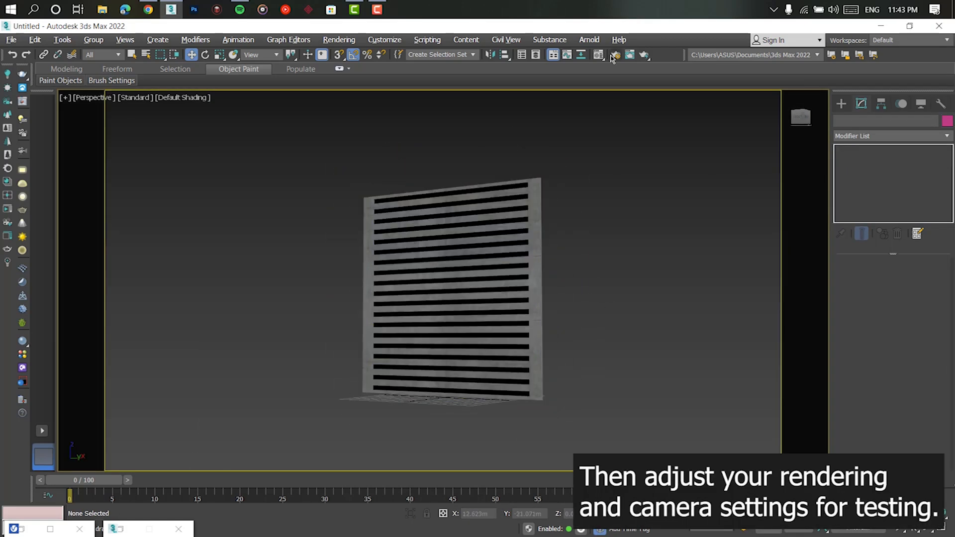
- Open Render Setup and set the output size to 1000 wide by 1000 high
key("F10")
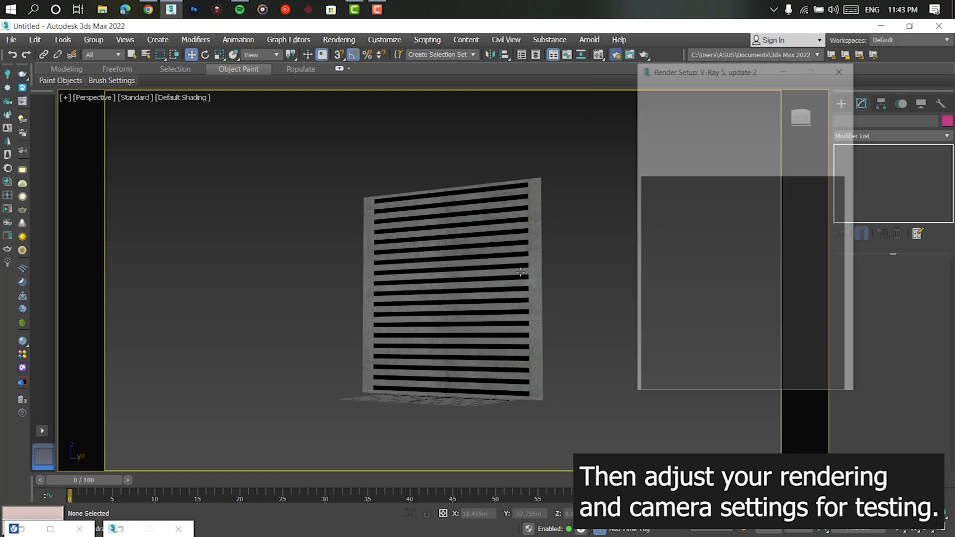
left_click(689, 312)
left_click(700, 318)
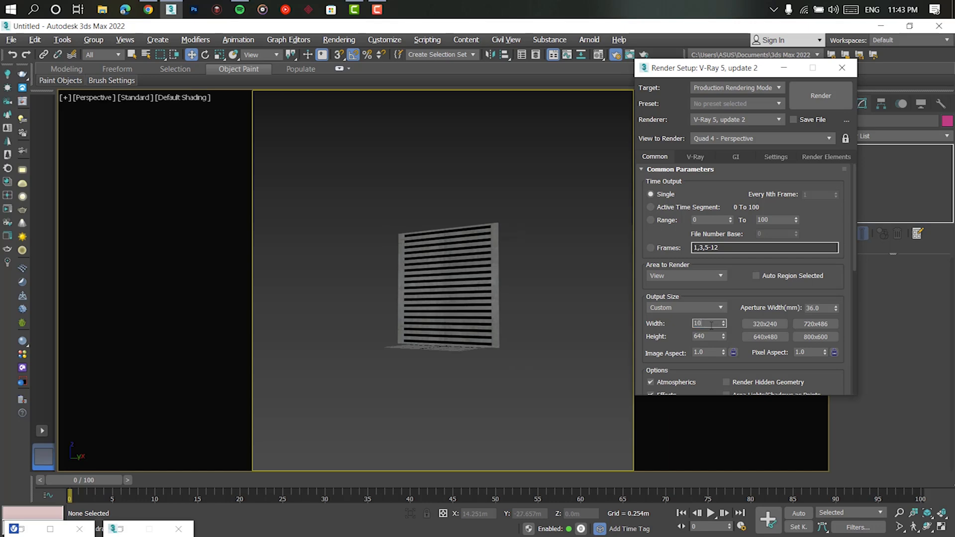
key("Tab")
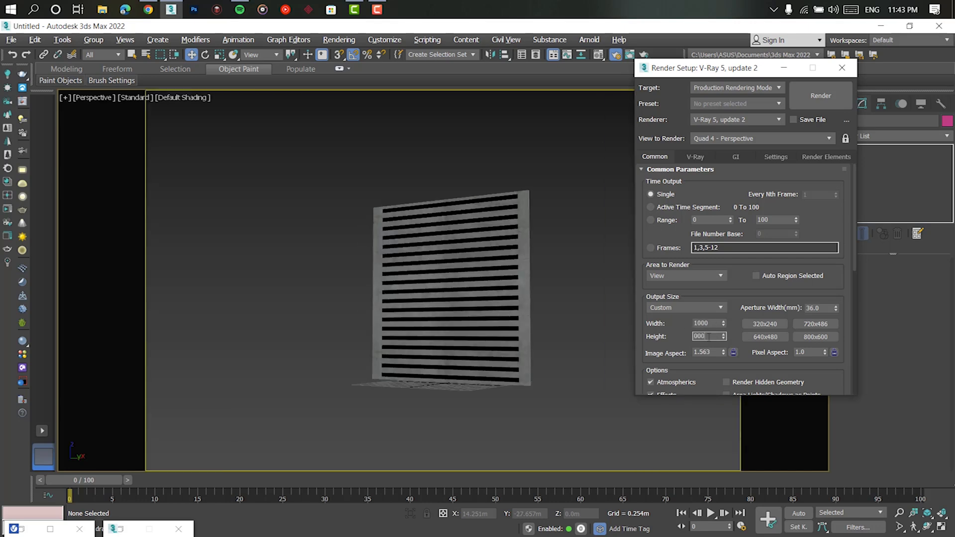
type("1")
key("Return")
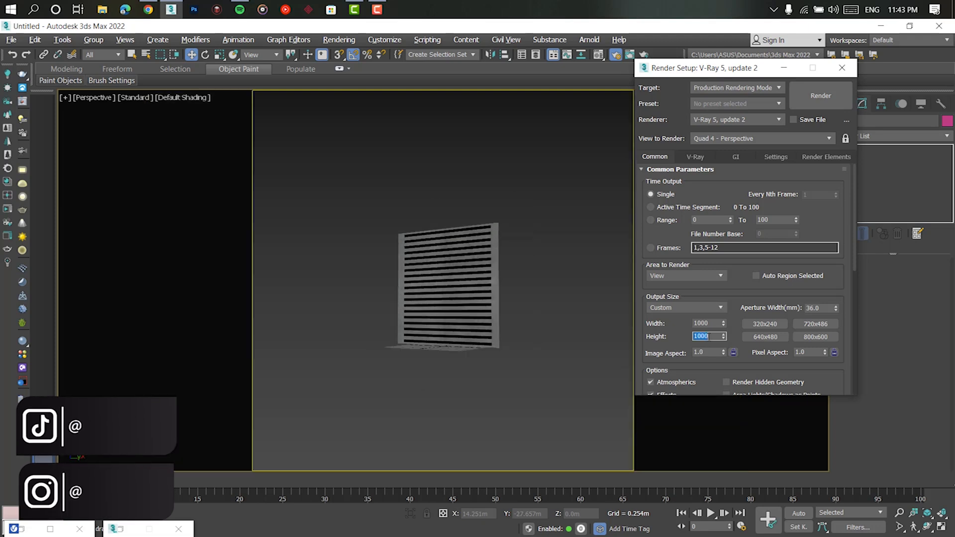
- Frame the slatted panel, create a Physical Camera from that view and dolly it slightly closer
scroll(465, 312, "up", 5)
middle_click_drag(465, 311, 464, 337)
scroll(464, 338, "down", 8)
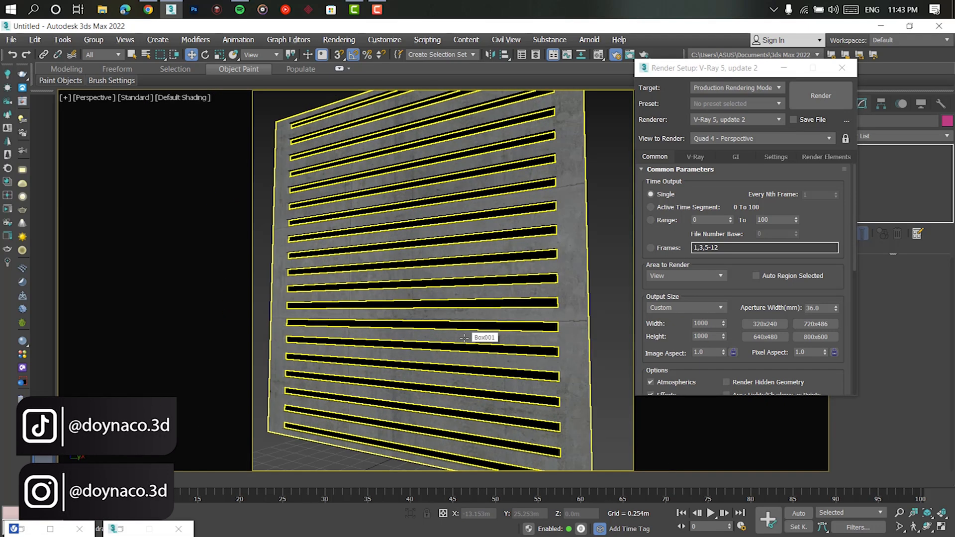
left_click(786, 69)
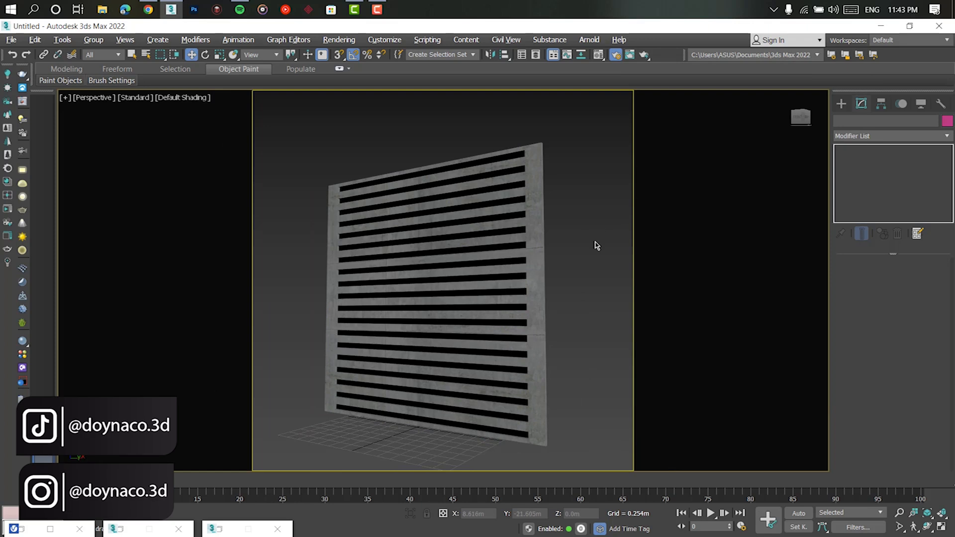
key("ctrl+c")
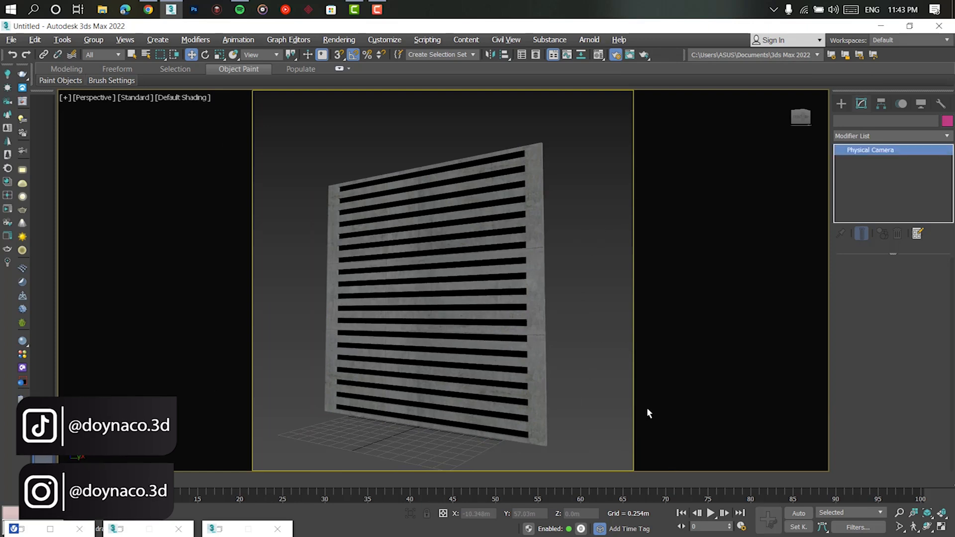
left_click(900, 510)
left_click_drag(462, 343, 459, 340)
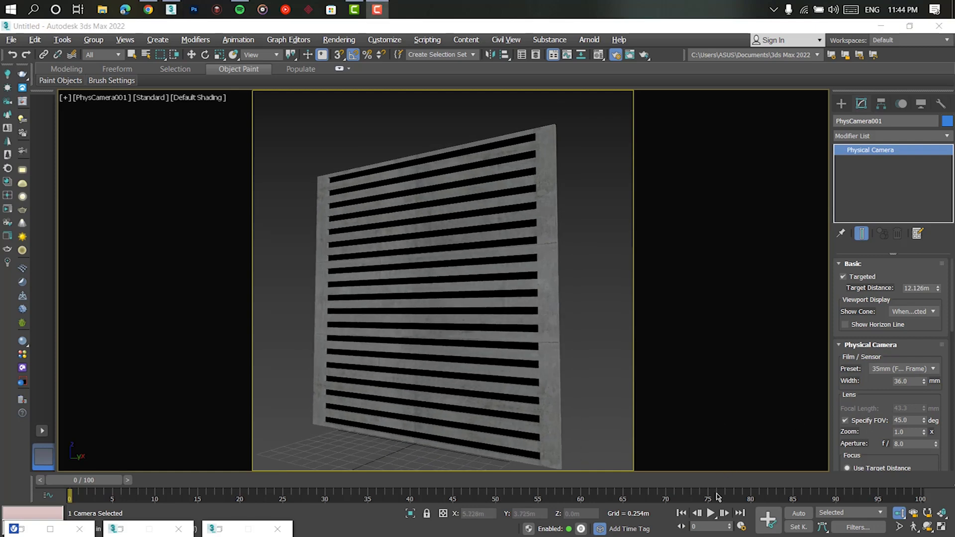
- Set the camera's shutter type to 1 / seconds with a duration of 1/50 s and install exposure control
left_click_drag(861, 397, 846, 245)
left_click(884, 398)
left_click(900, 408)
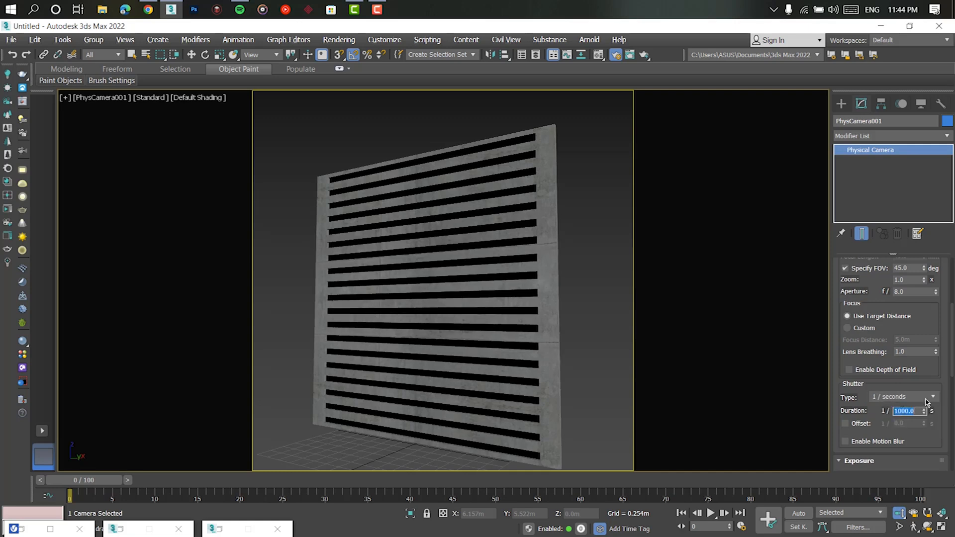
left_click_drag(932, 448, 927, 329)
left_click(869, 358)
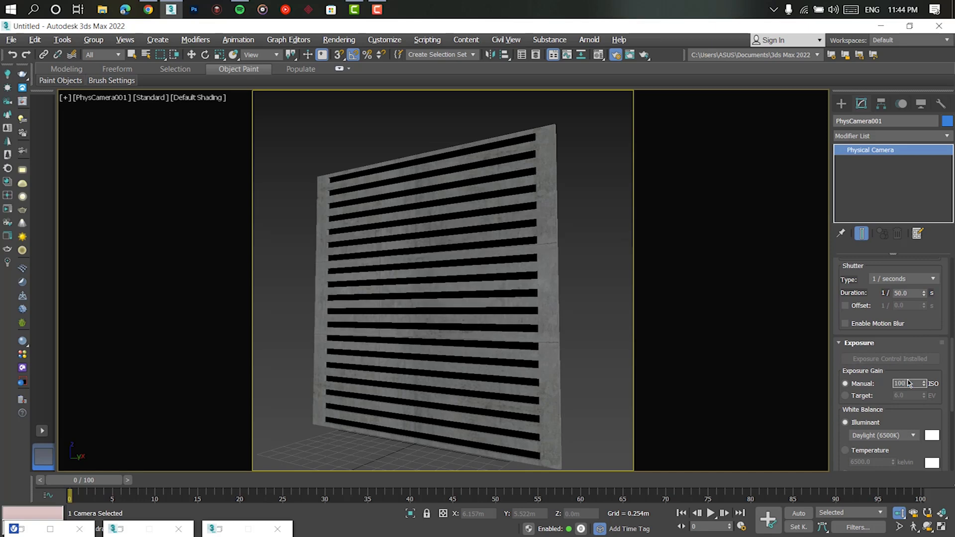
- Switch to the perspective view and draw a plane VRayLight about 4.47 m long and 4.88 m wide in front of the panel
left_click(600, 272)
key("p")
scroll(538, 284, "down", 3)
middle_click_drag(537, 284, 535, 307, "alt")
scroll(535, 307, "down", 4)
left_click(847, 103)
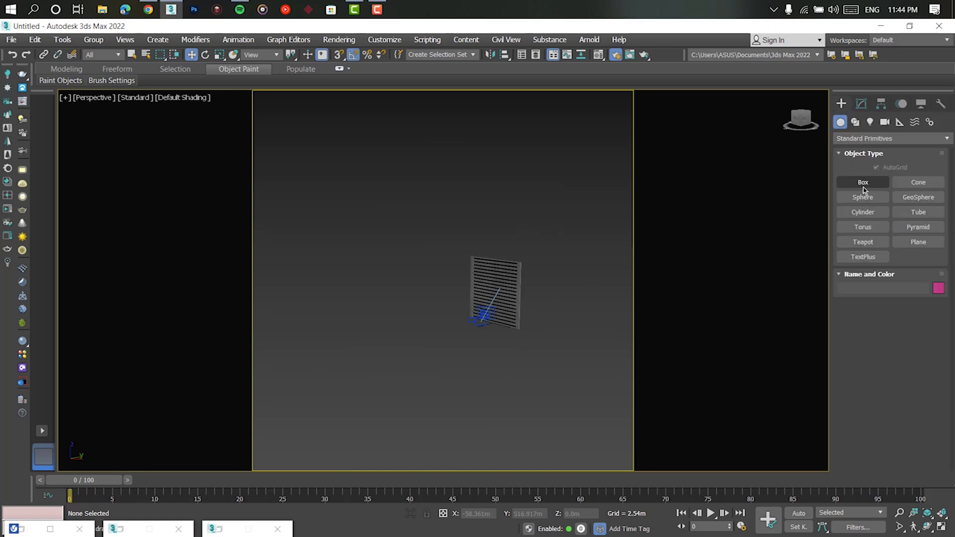
left_click(869, 122)
left_click(875, 138)
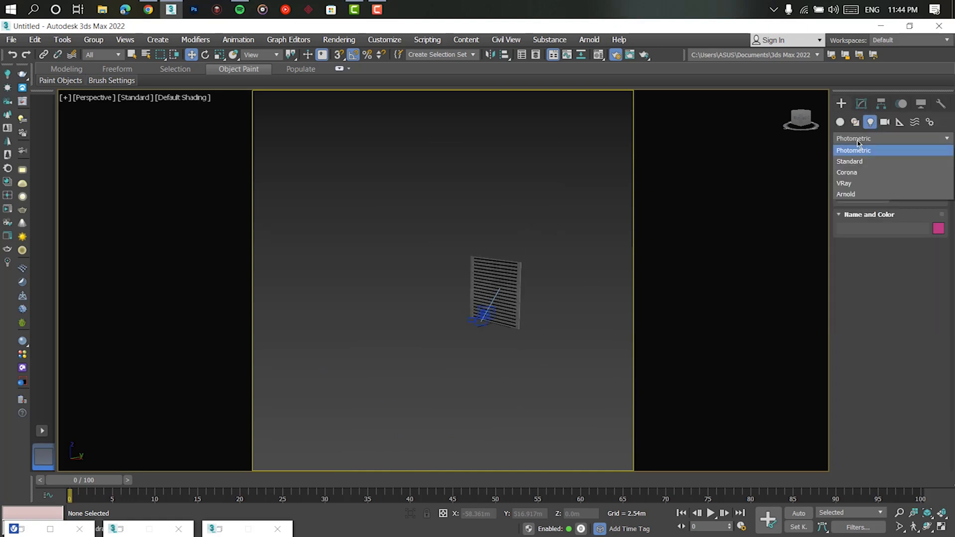
left_click(857, 183)
middle_click_drag(516, 349, 516, 387, "alt")
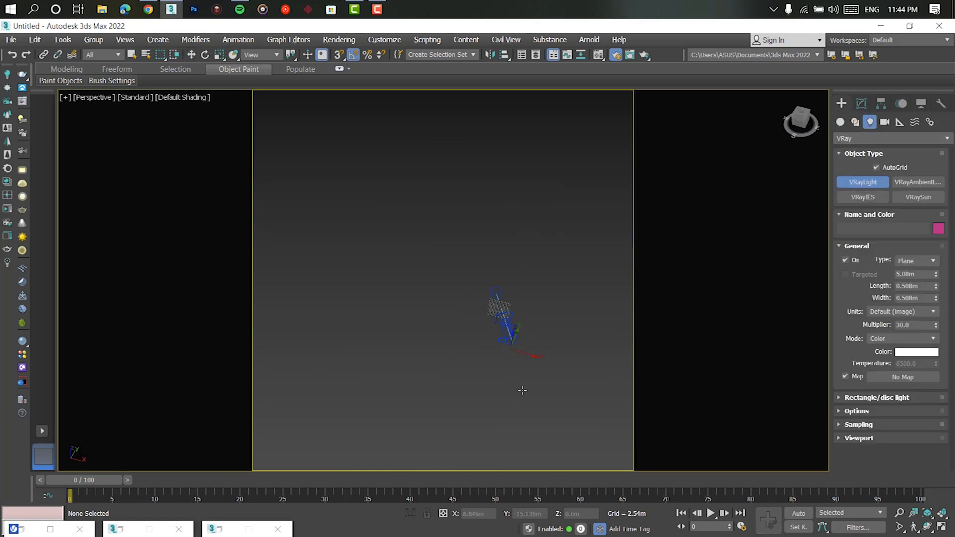
scroll(531, 343, "up", 5)
left_click_drag(458, 302, 553, 399)
middle_click_drag(553, 399, 477, 344, "alt")
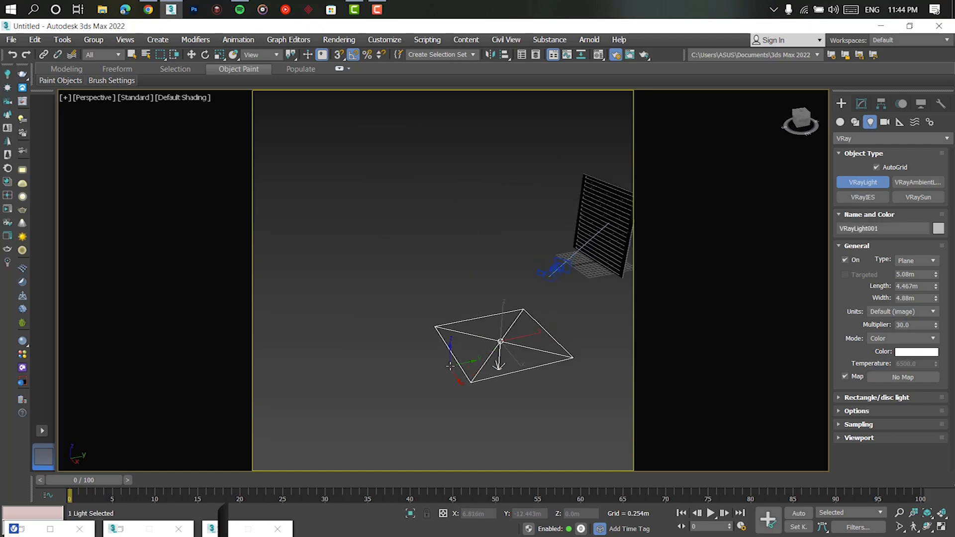
- Rotate the VRayLight upright to face the slatted panel, move it into place in front and deselect it
key("e")
left_click_drag(478, 332, 448, 366)
key("w")
middle_click_drag(469, 362, 532, 351, "alt")
left_click_drag(532, 351, 455, 292)
left_click(505, 305)
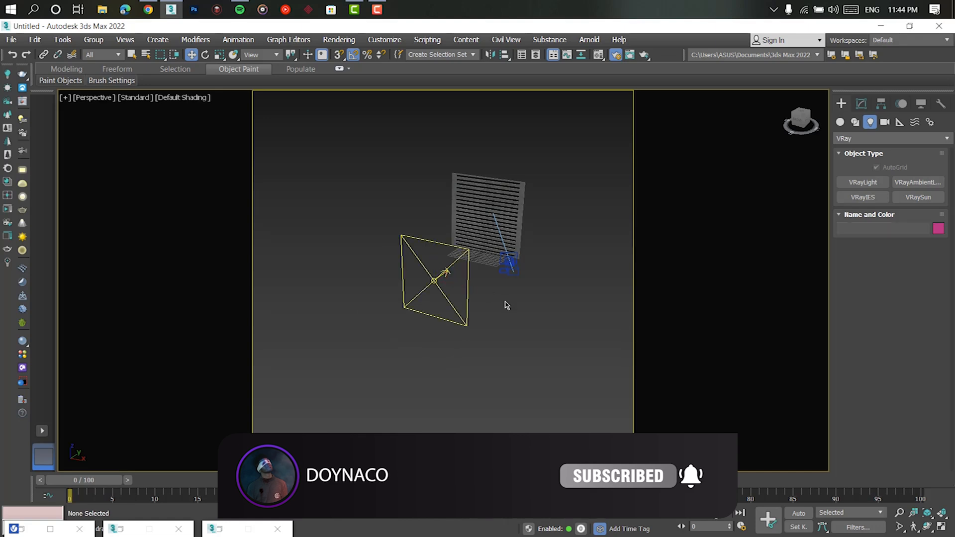
- Return to the PhysCamera001 view and set the render's primary GI engine to Irradiance map with the High preset
key("c")
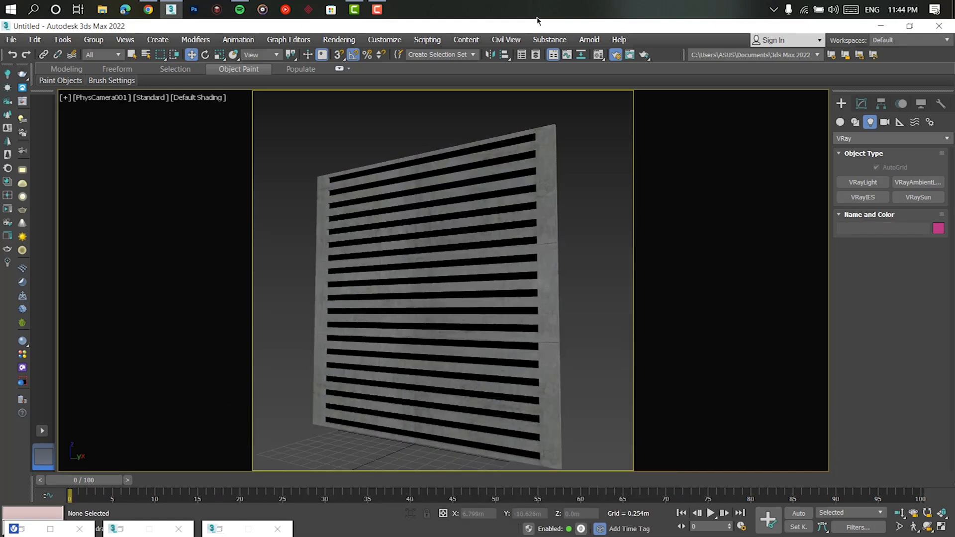
left_click(224, 532)
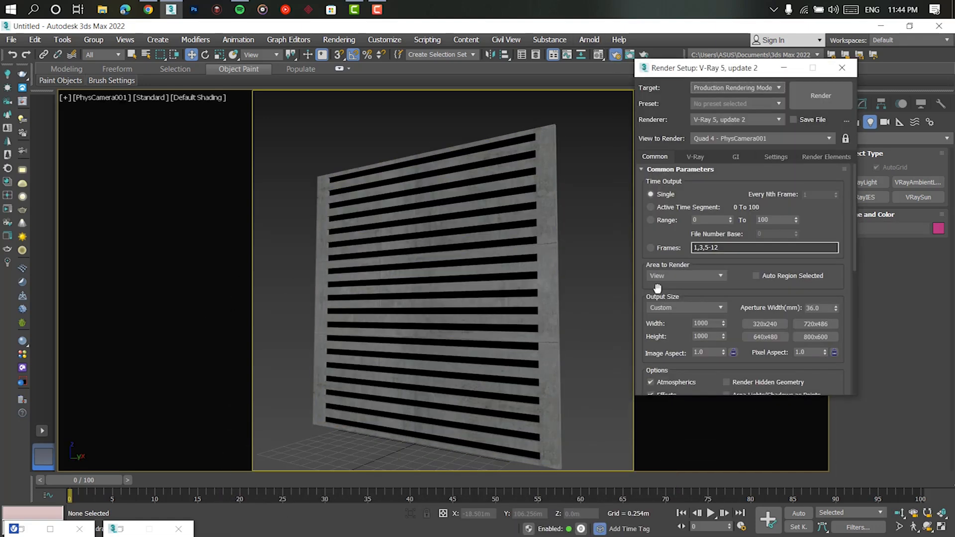
left_click(695, 157)
left_click(705, 275)
left_click(738, 156)
left_click(739, 196)
left_click(738, 205)
left_click(700, 232)
left_click(737, 246)
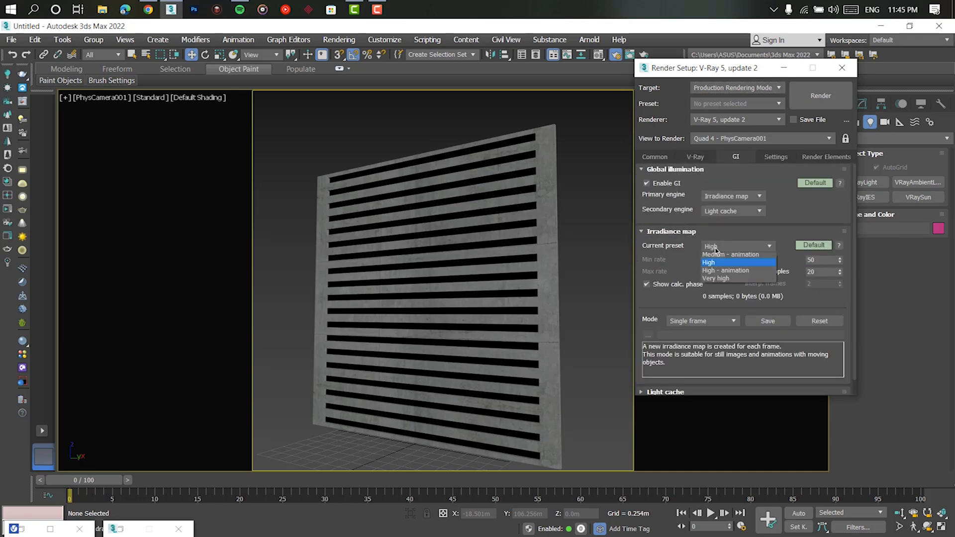
left_click(726, 263)
left_click(783, 69)
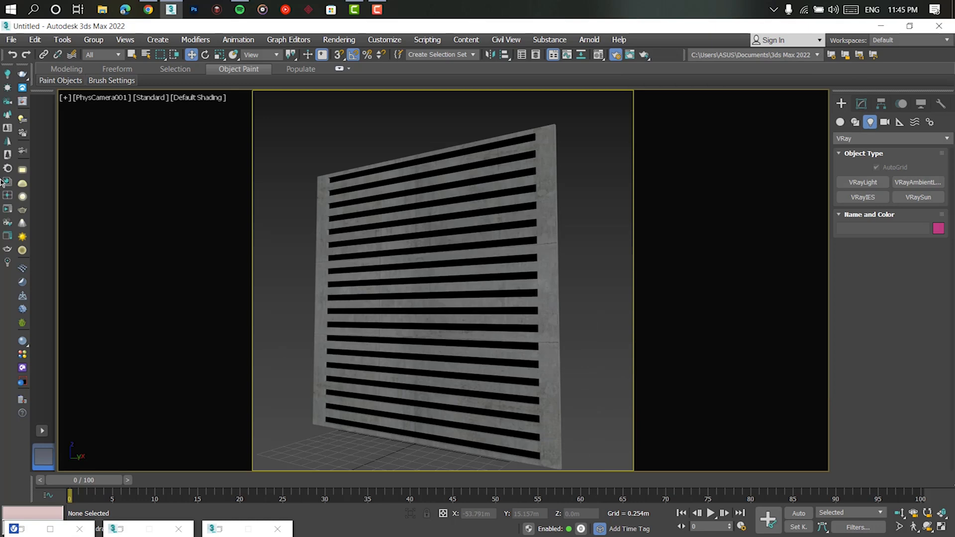
- Run an interactive V-Ray render of the camera view in the frame buffer and select the plane behind the slats
left_click(27, 102)
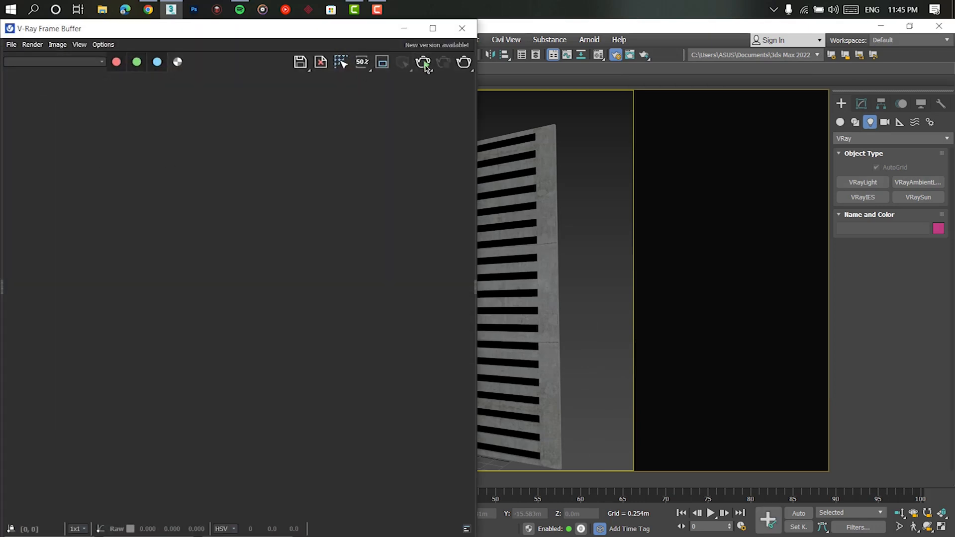
left_click(424, 64)
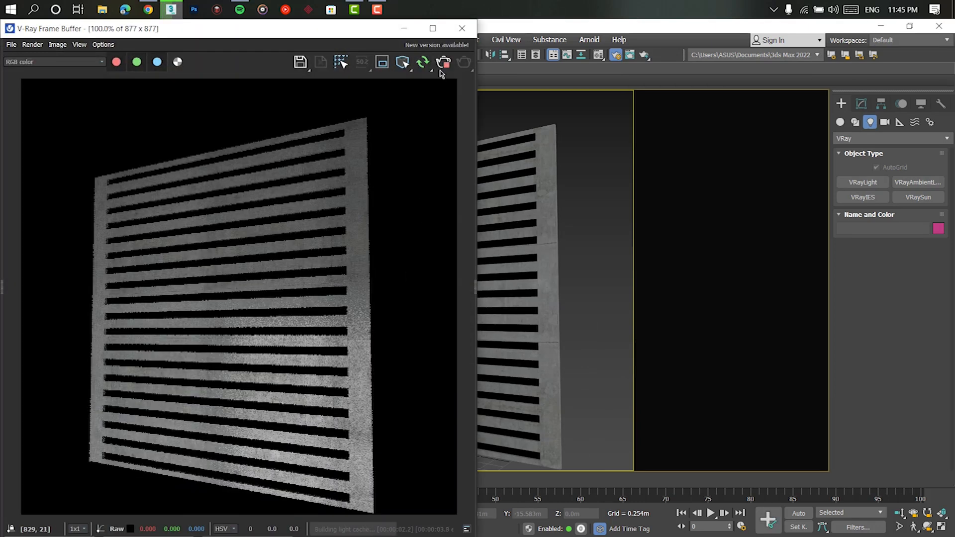
left_click(525, 209)
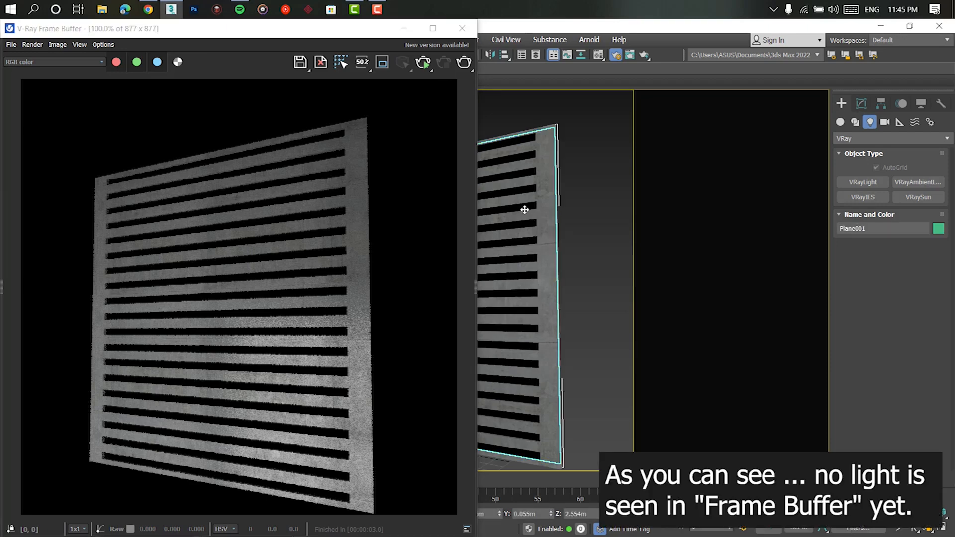
left_click(404, 28)
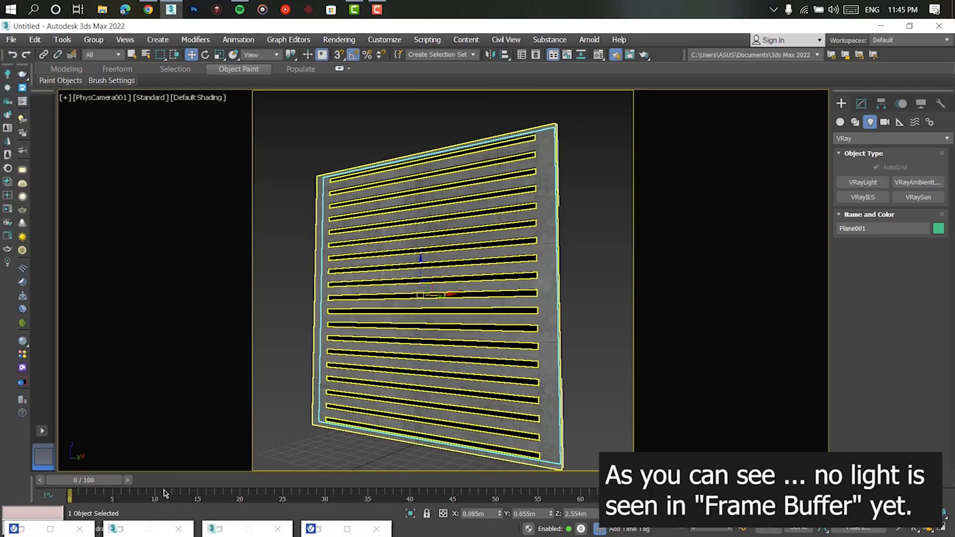
- Close the Render Setup window and enable shaded viewport display for the Gradient map of the VRayLightMtl Material #2
left_click(24, 532)
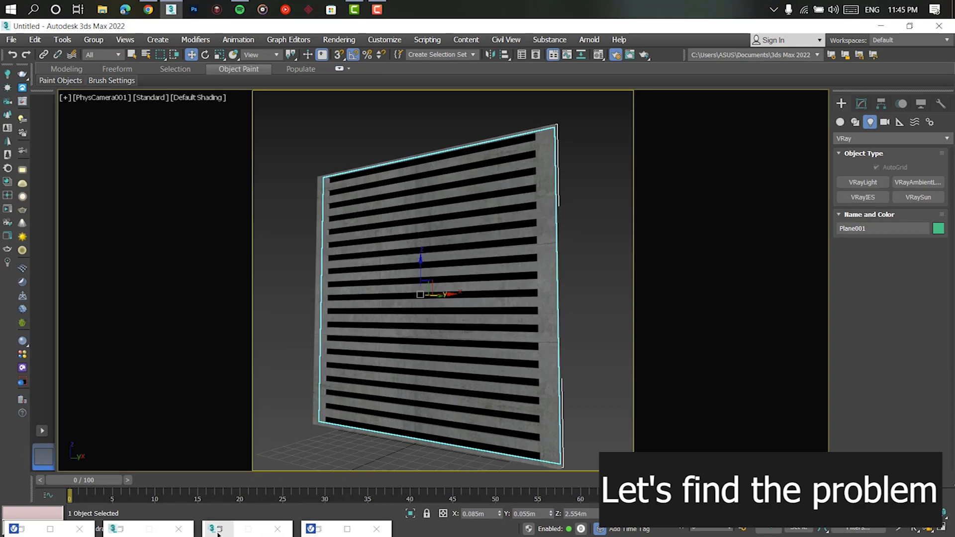
left_click(219, 534)
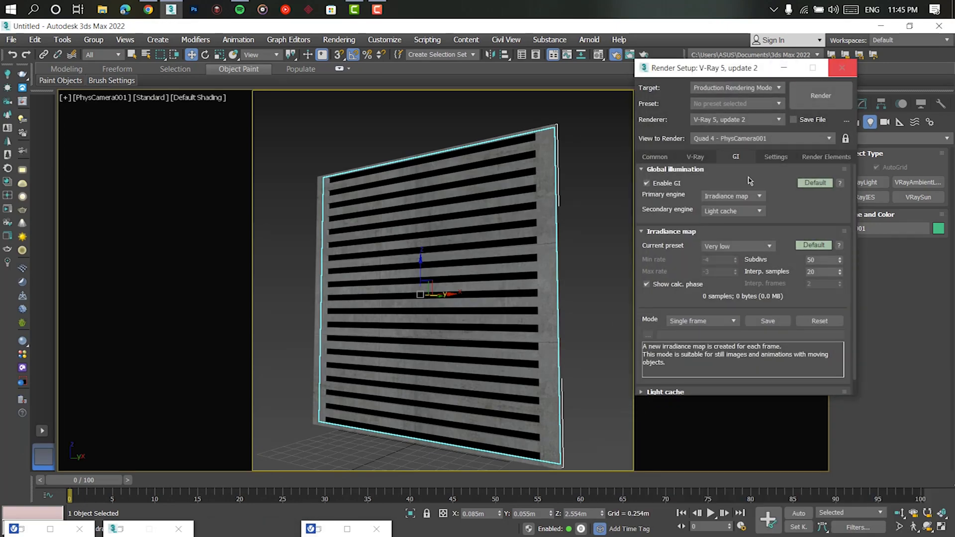
left_click(842, 69)
left_click(125, 529)
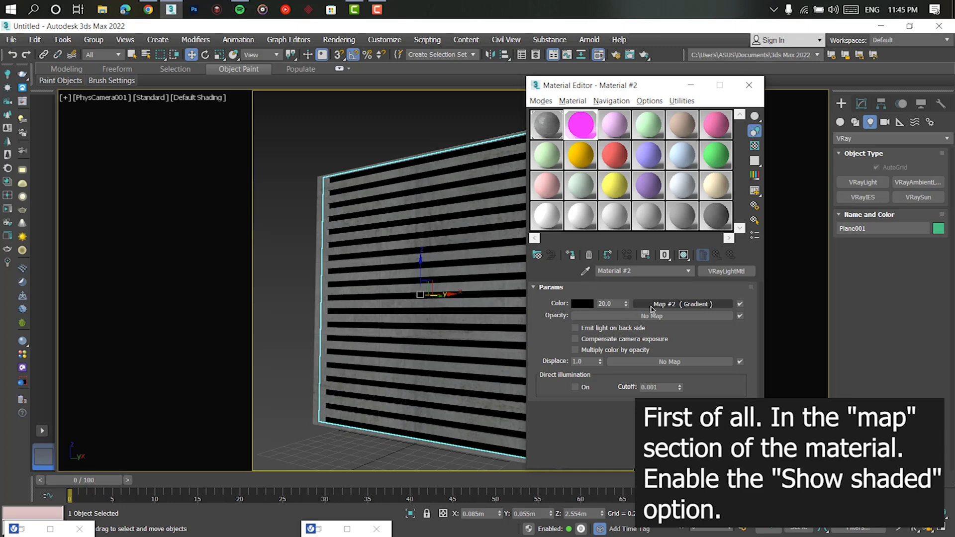
left_click(637, 305)
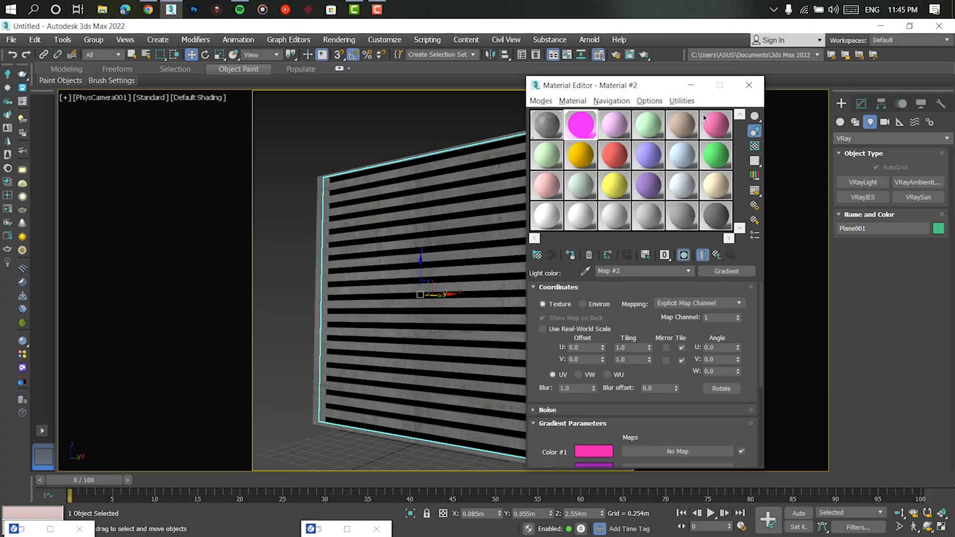
left_click(690, 85)
- Apply a UVW Map modifier to the selected plane behind the slats
left_click(861, 104)
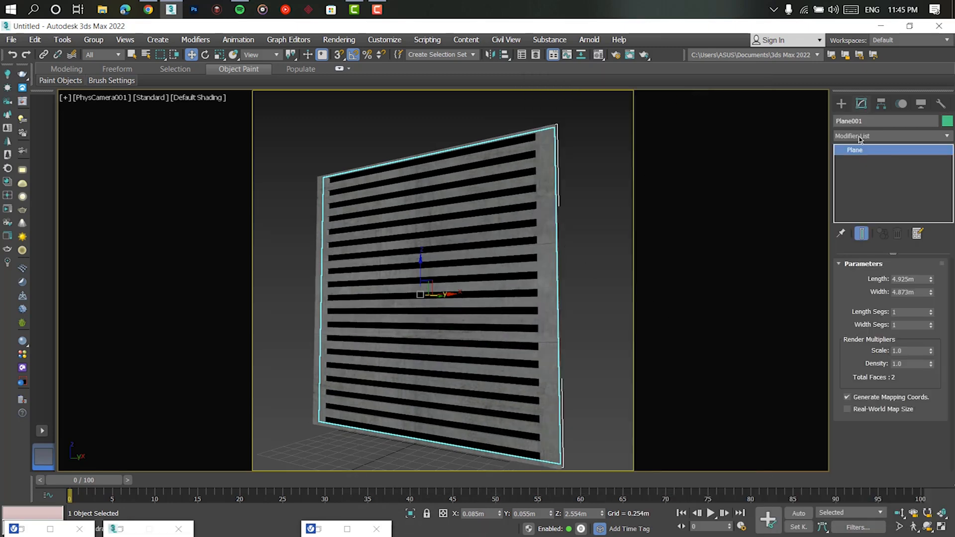
left_click(891, 136)
scroll(876, 298, "down", 10)
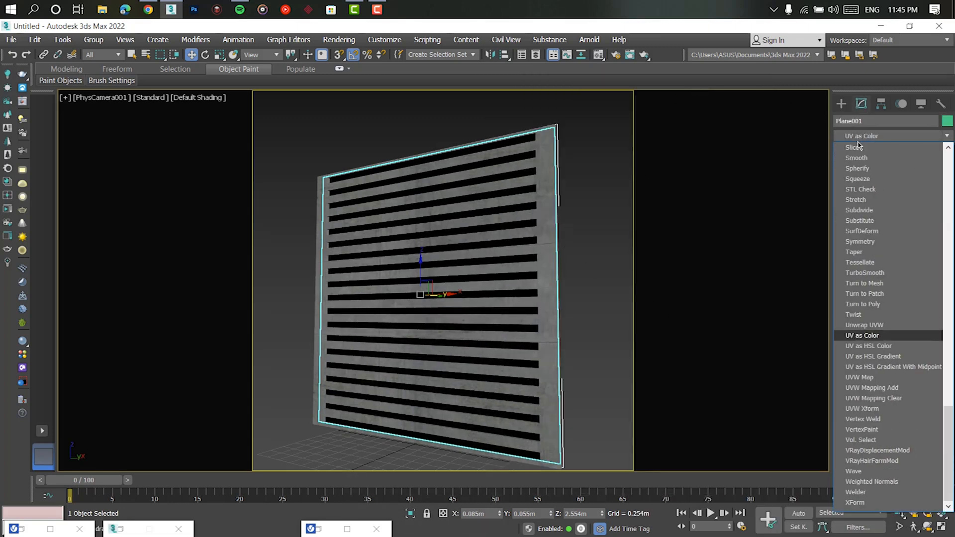
left_click(856, 377)
- In the perspective view, mirror the gradient plane about the Y axis with No Clone, deselect it and return to the camera view
key("p")
middle_click_drag(549, 282, 449, 310, "alt")
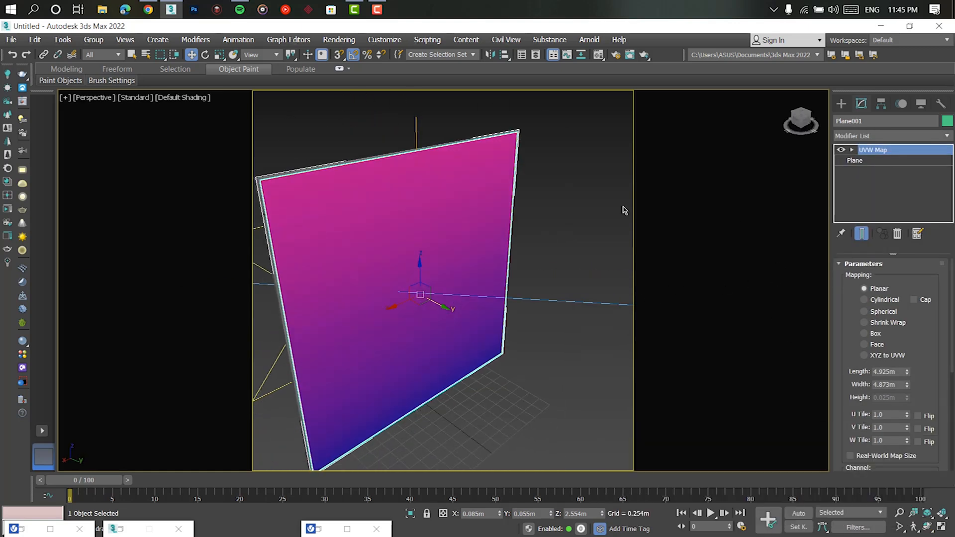
key("r")
key("e")
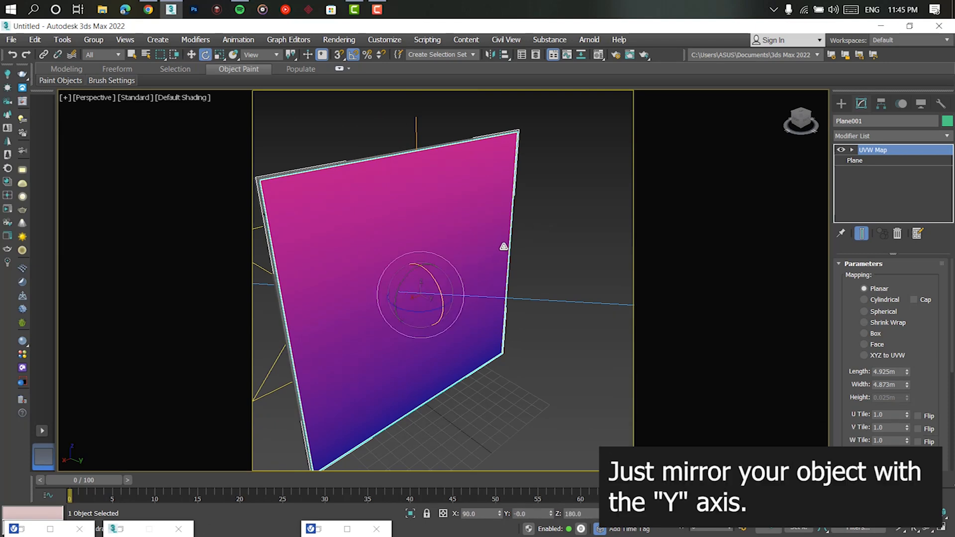
left_click(492, 55)
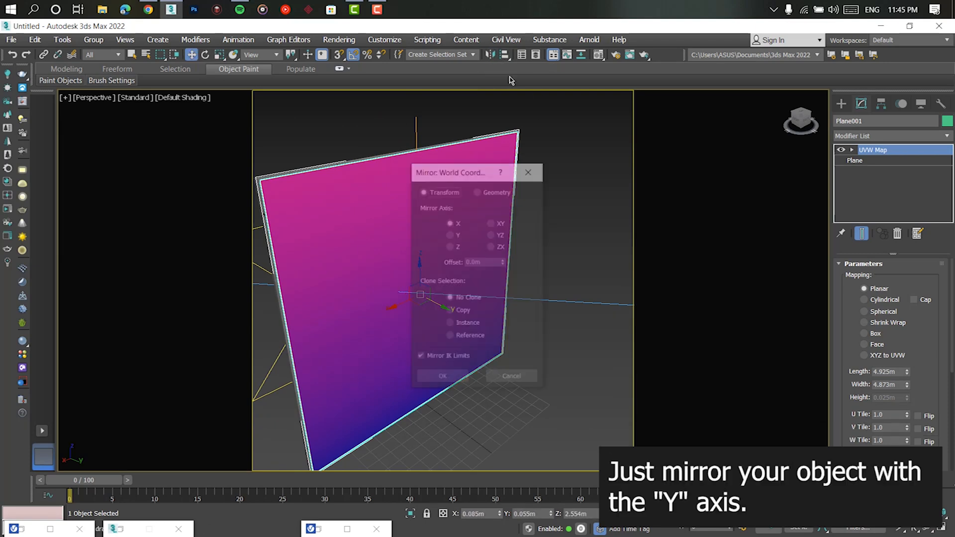
left_click_drag(477, 167, 623, 141)
left_click(610, 207)
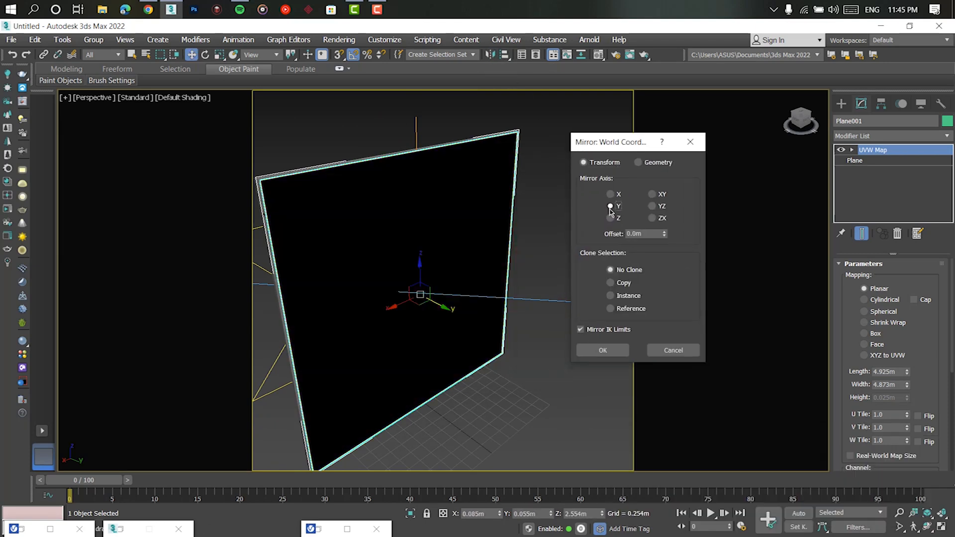
left_click(617, 354)
left_click(479, 420)
middle_click_drag(479, 420, 505, 398, "alt")
key("c")
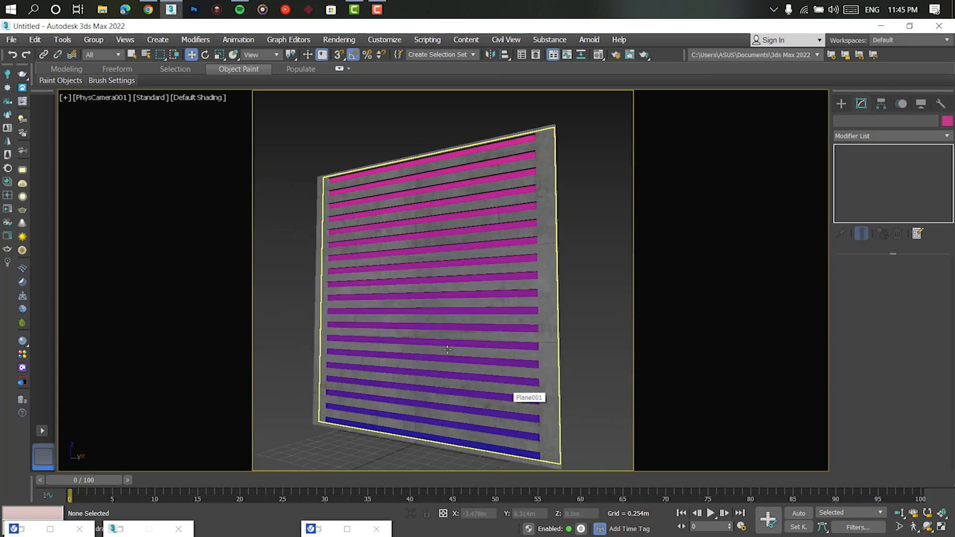
- Close the V-Ray material library browser and restart the interactive render in the frame buffer
left_click(48, 531)
left_click(939, 26)
left_click(337, 532)
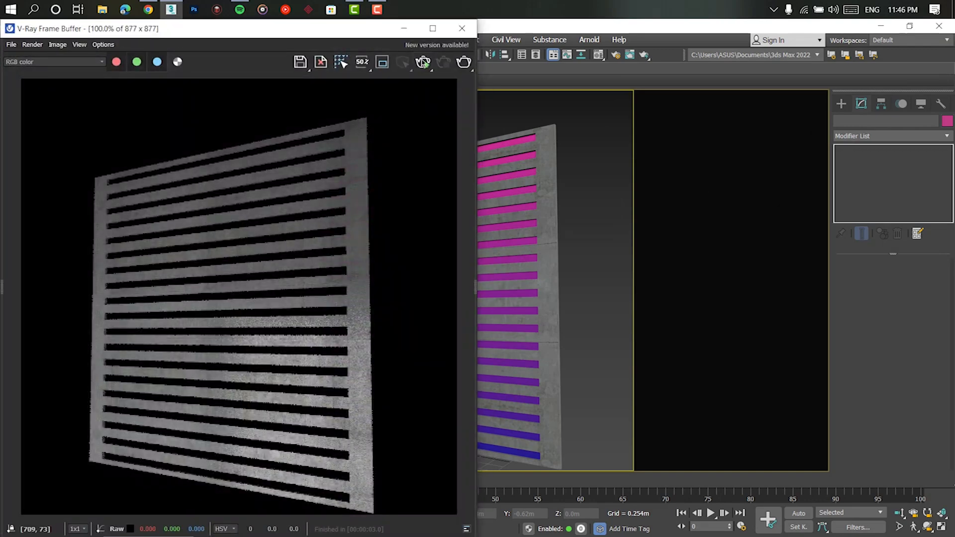
left_click(422, 63)
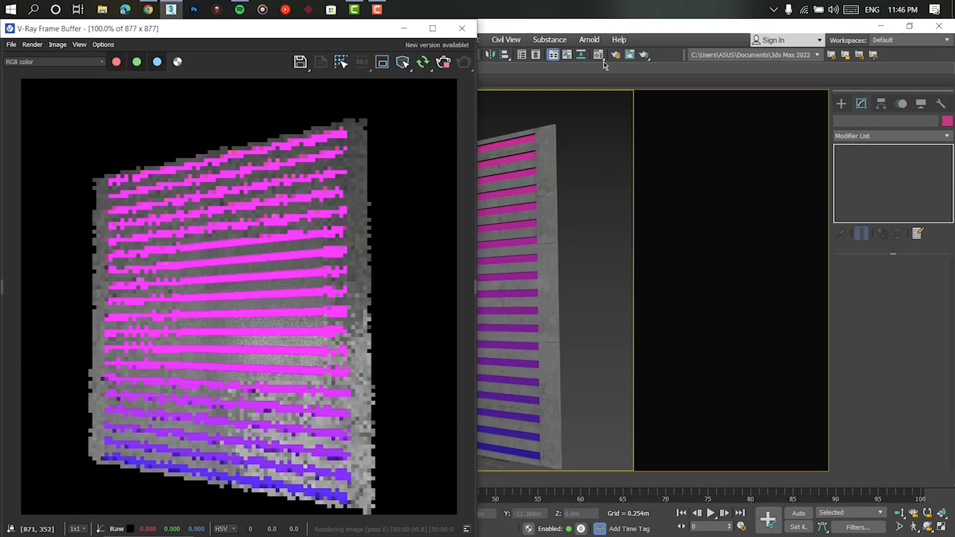
- Set Color #2 of the light material's Gradient map to a bluish purple with red 39, green 0 and blue 114
left_click(598, 55)
left_click_drag(596, 85, 593, 76)
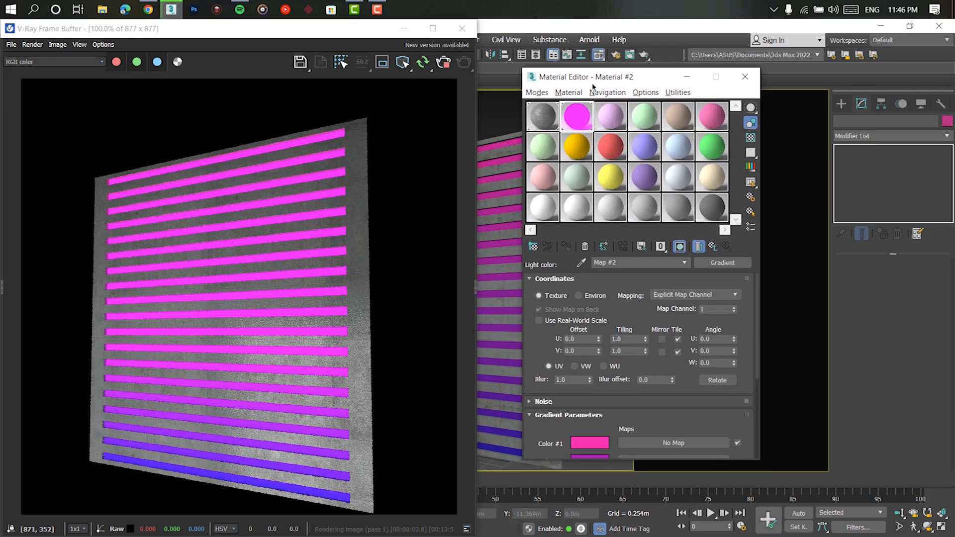
left_click_drag(622, 421, 620, 287)
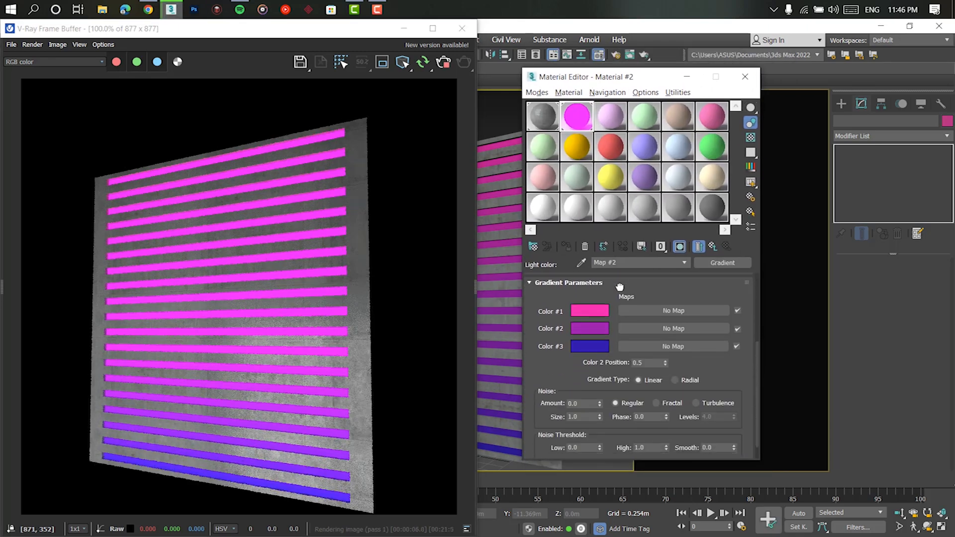
left_click(590, 347)
left_click(562, 326)
left_click(589, 328)
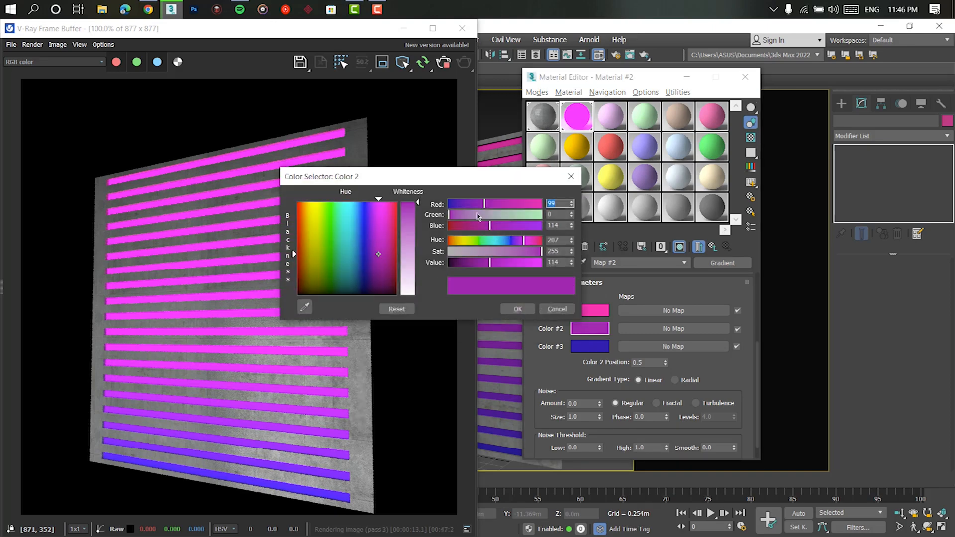
left_click_drag(478, 204, 462, 206)
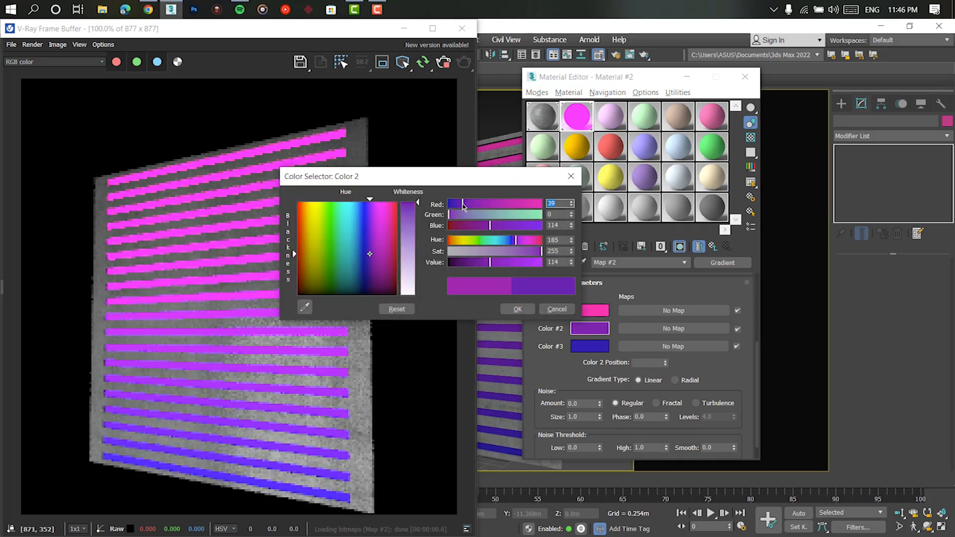
left_click(517, 309)
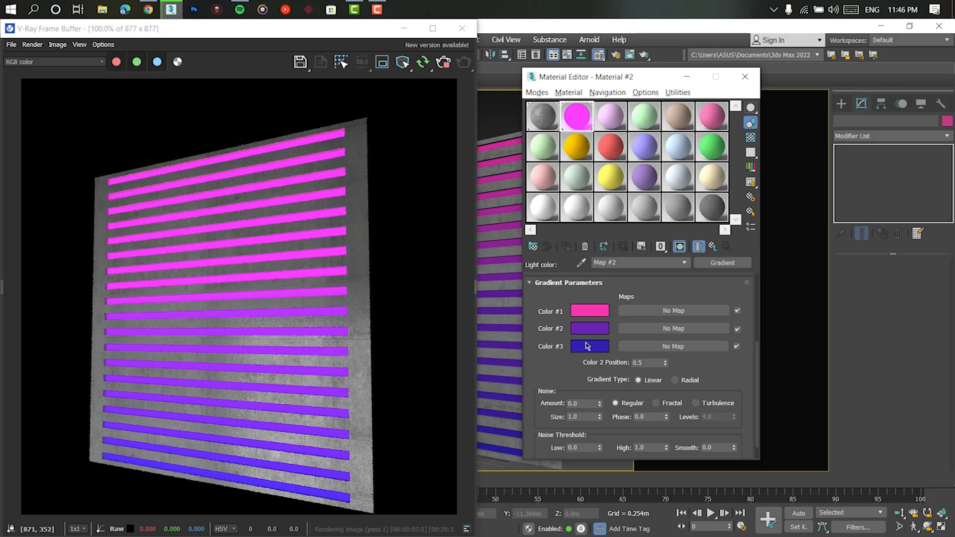
- Set the gradient's Color #1 to pure blue (0, 0, 255) and Color #3 to pure red (255, 0, 0)
left_click(587, 312)
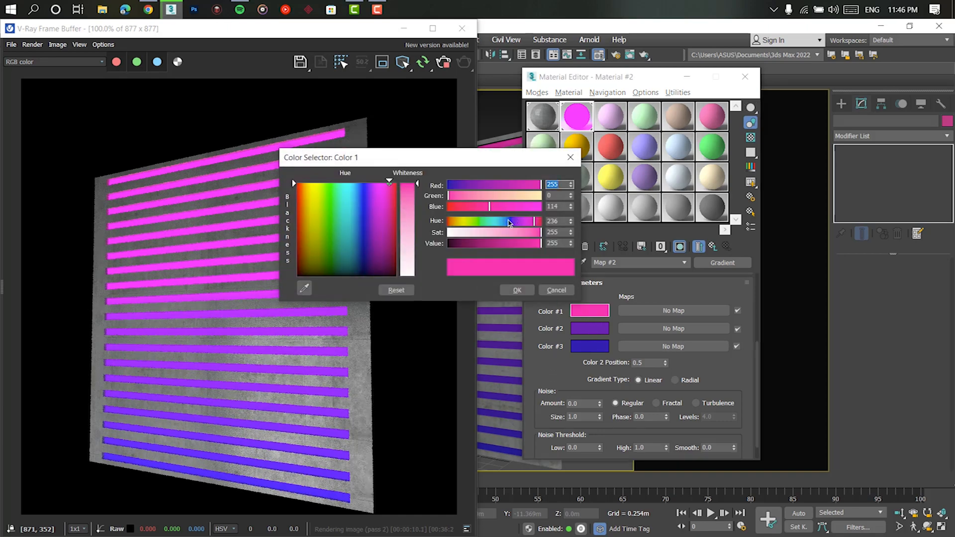
left_click_drag(512, 224, 510, 223)
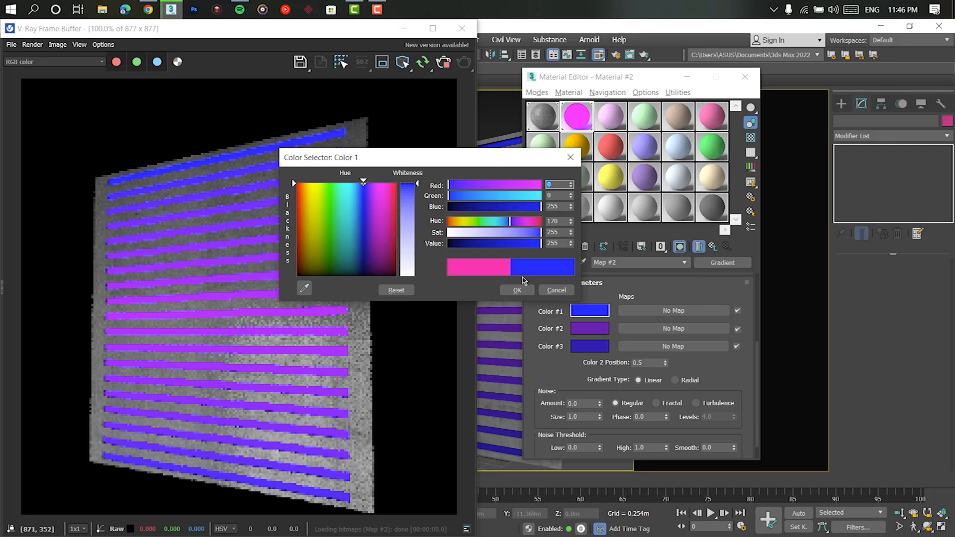
left_click(518, 290)
left_click(599, 349)
left_click_drag(325, 233, 306, 222)
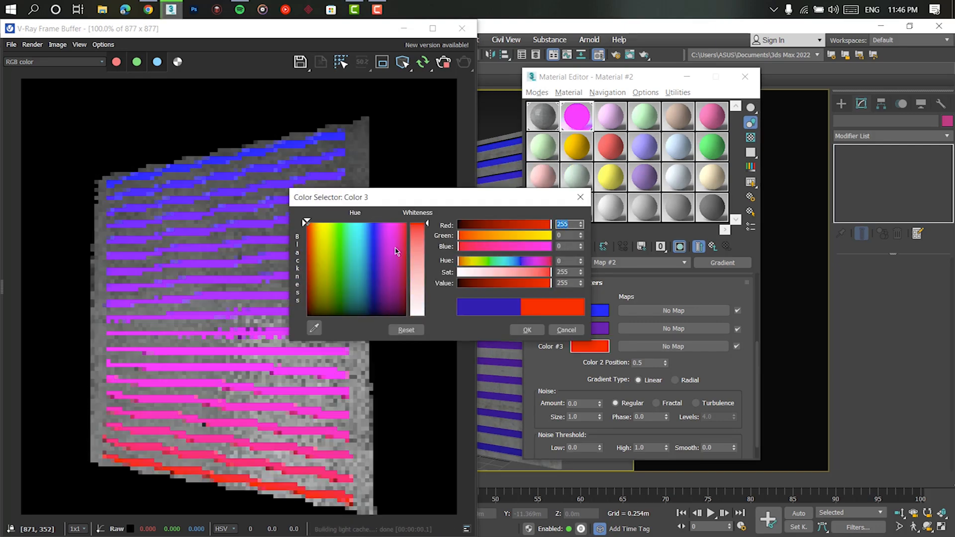
left_click(532, 332)
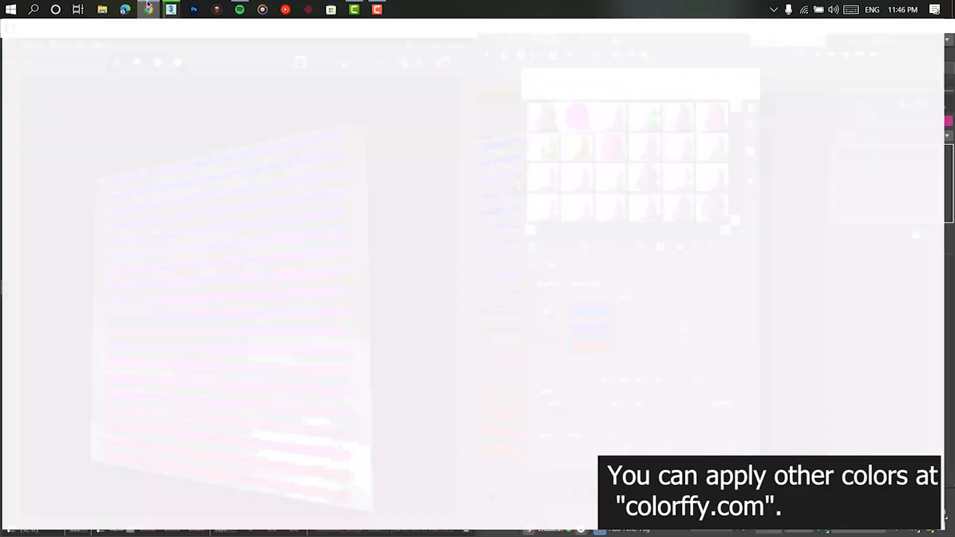
- Switch to Chrome, browse the gradients on colorffy.com and open the Diving and Love gradients in new tabs
scroll(496, 251, "down", 4)
scroll(494, 249, "down", 10)
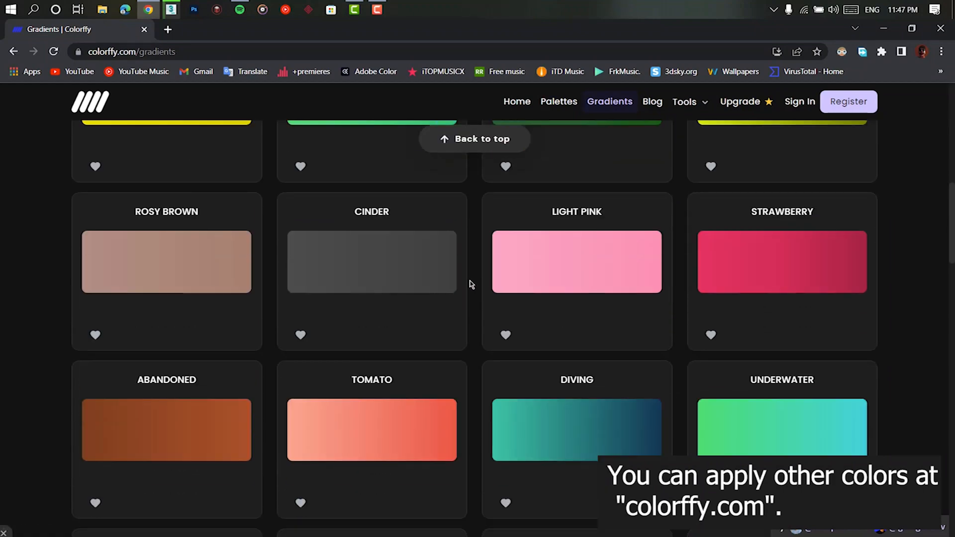
scroll(572, 240, "down", 15)
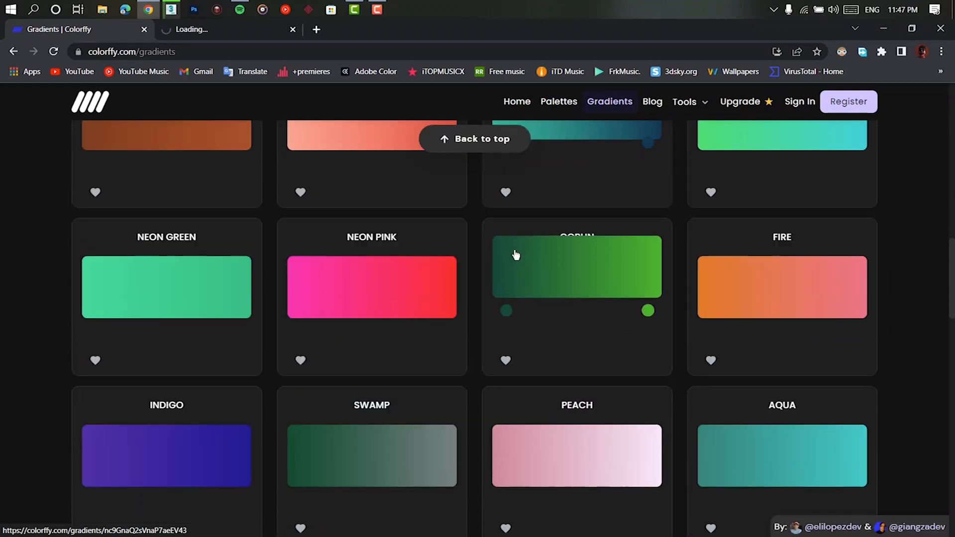
scroll(397, 287, "down", 6)
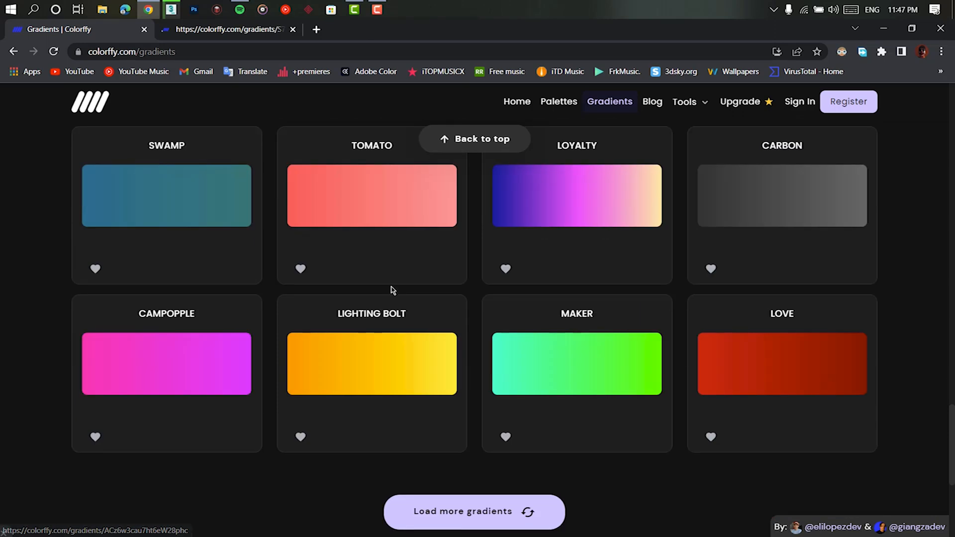
middle_click(723, 360)
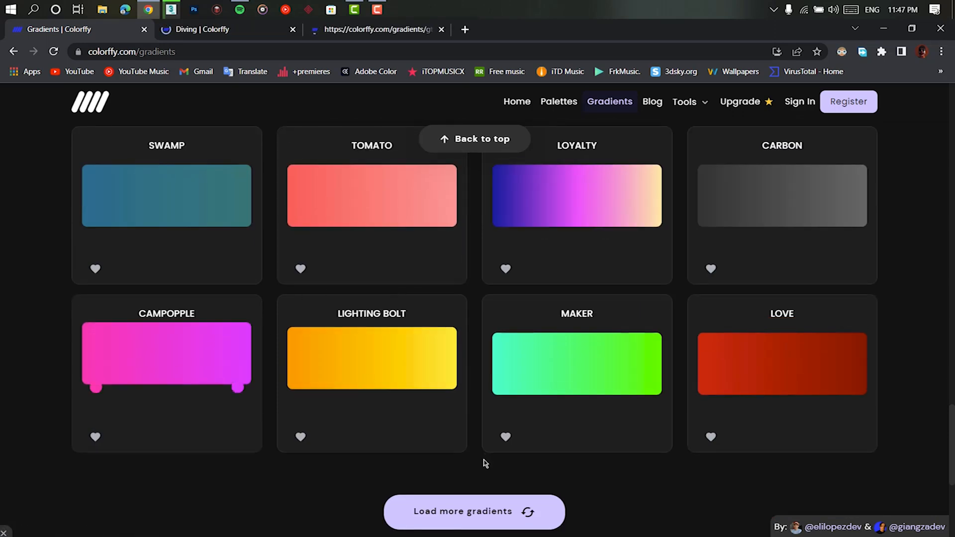
left_click(392, 349)
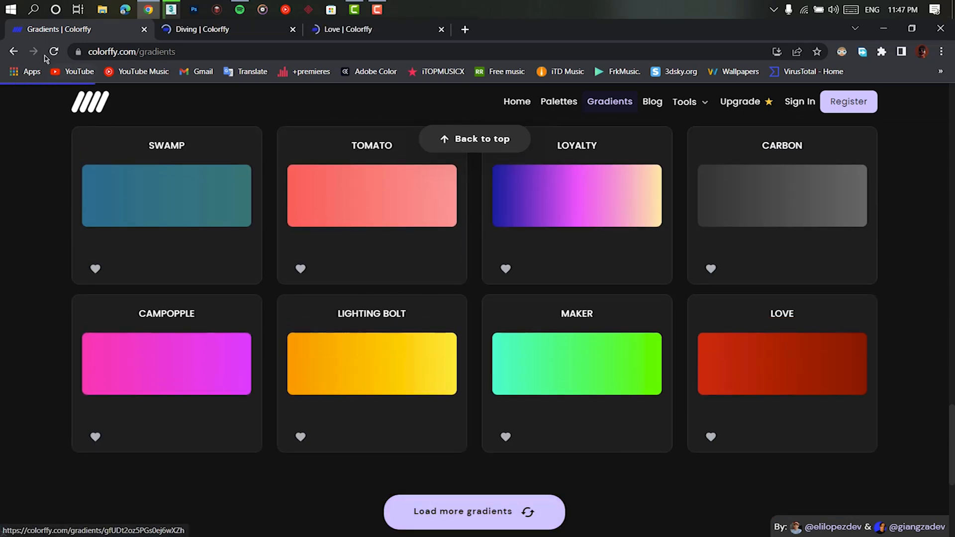
left_click(13, 52)
scroll(383, 296, "down", 11)
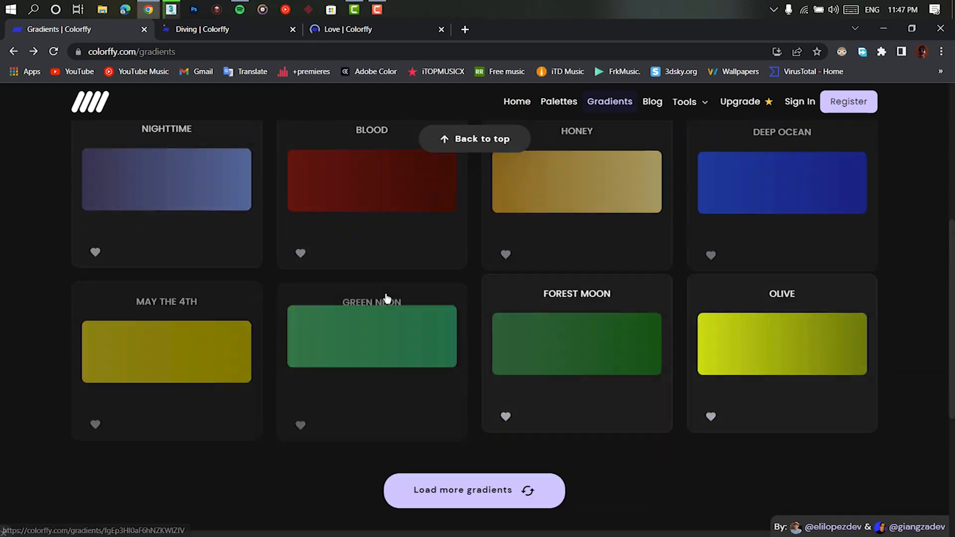
- Open the May the 4th and Goblin gradients from the colorffy.com gallery in additional new tabs
left_click(468, 245)
scroll(448, 284, "up", 6)
scroll(299, 286, "down", 3)
middle_click(171, 283)
scroll(366, 309, "down", 10)
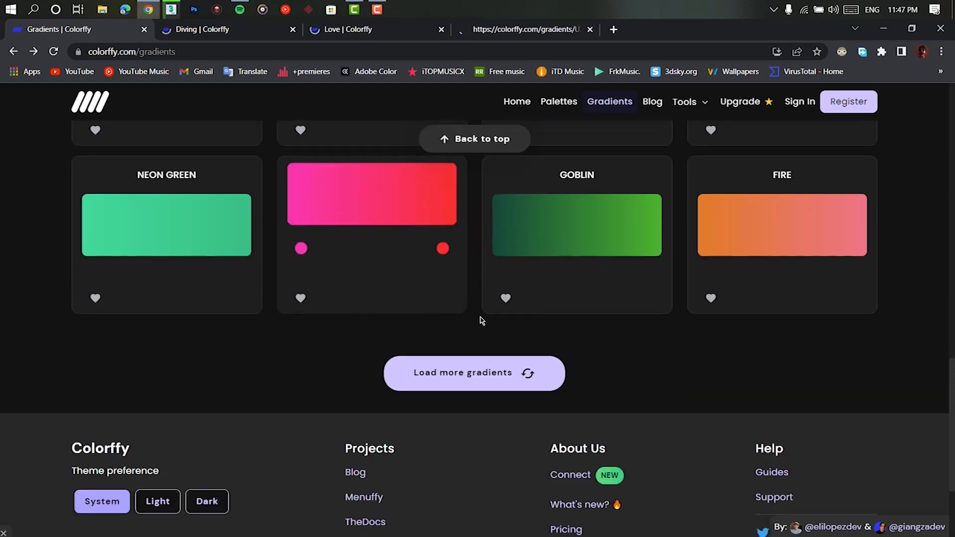
middle_click(577, 224)
- Show the Diving gradient's page and arrange the browser window side by side with the 3ds Max Material Editor
left_click(222, 29)
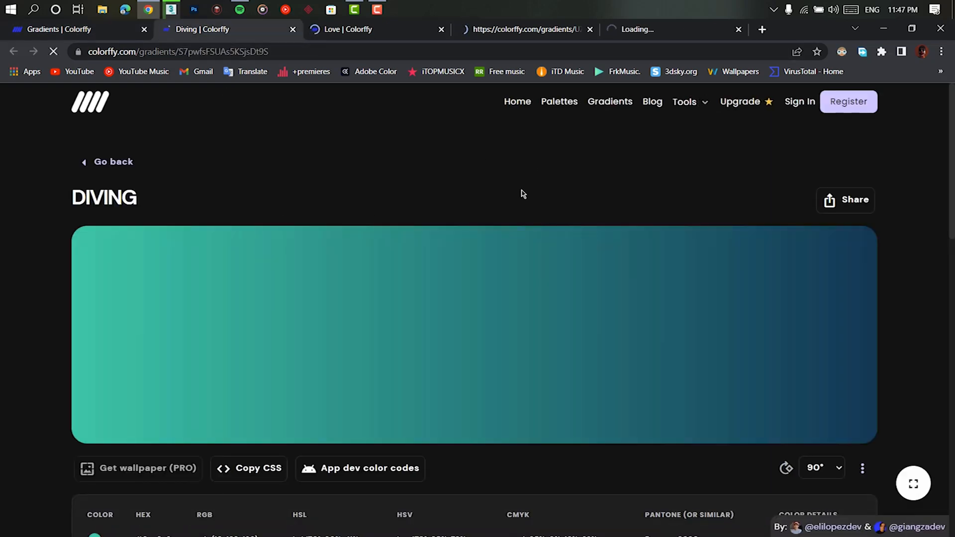
scroll(529, 181, "down", 2)
left_click_drag(806, 33, 1, 212)
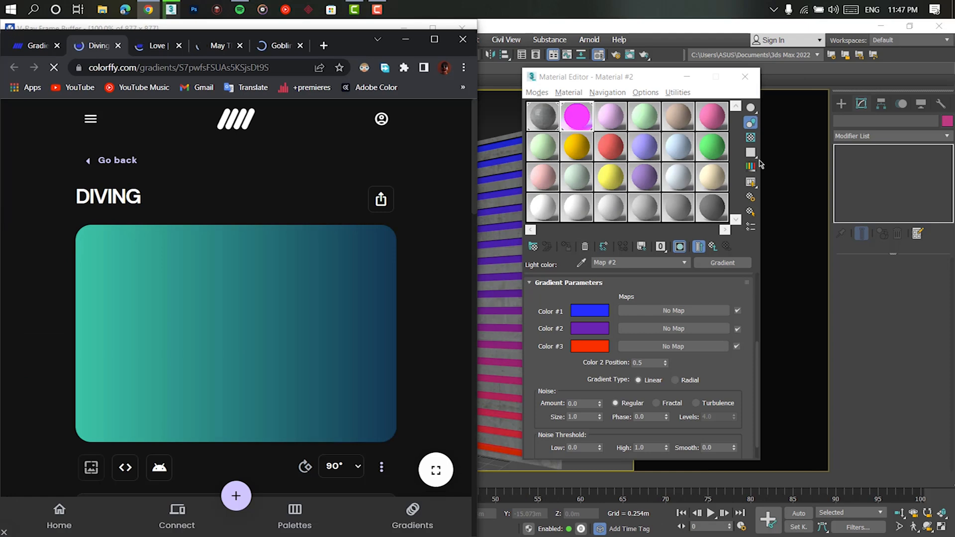
- Replace the light material's Gradient map with a Gradient Ramp map and delete the ramp's middle color flag
scroll(383, 257, "down", 5)
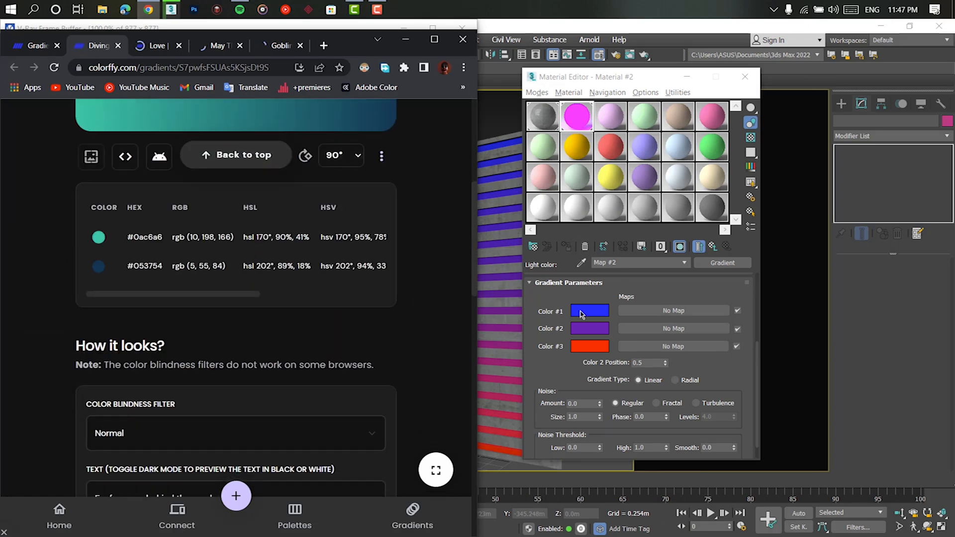
left_click(579, 116)
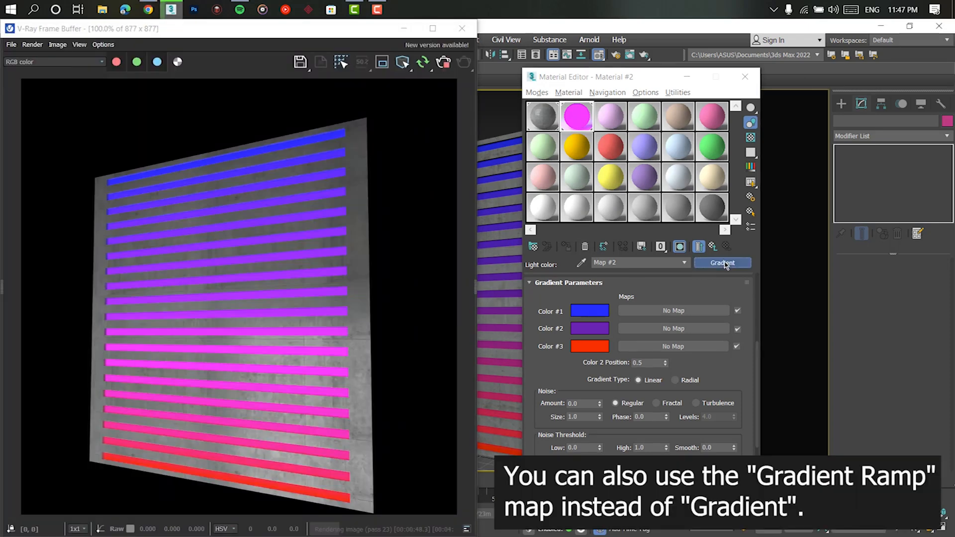
left_click(722, 263)
double_click(665, 323)
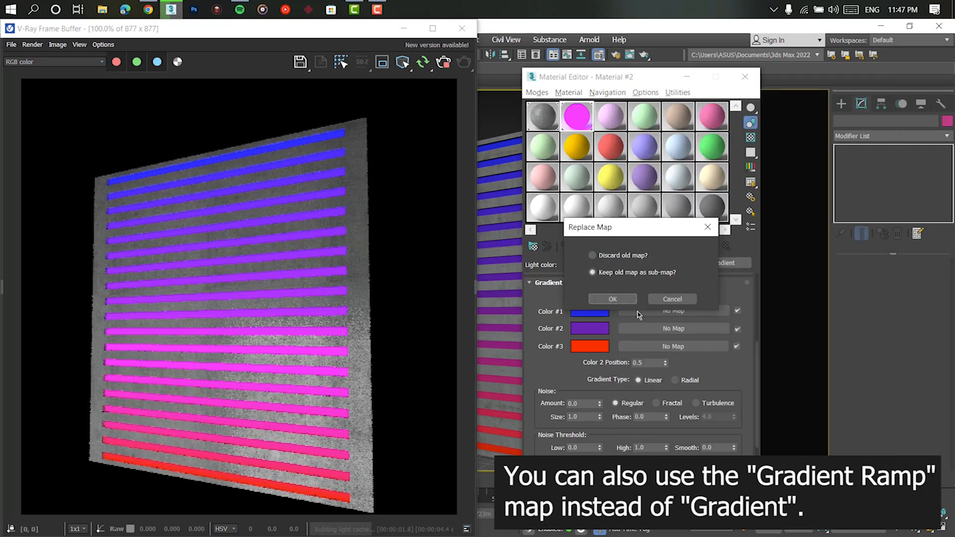
left_click(613, 274)
left_click(613, 299)
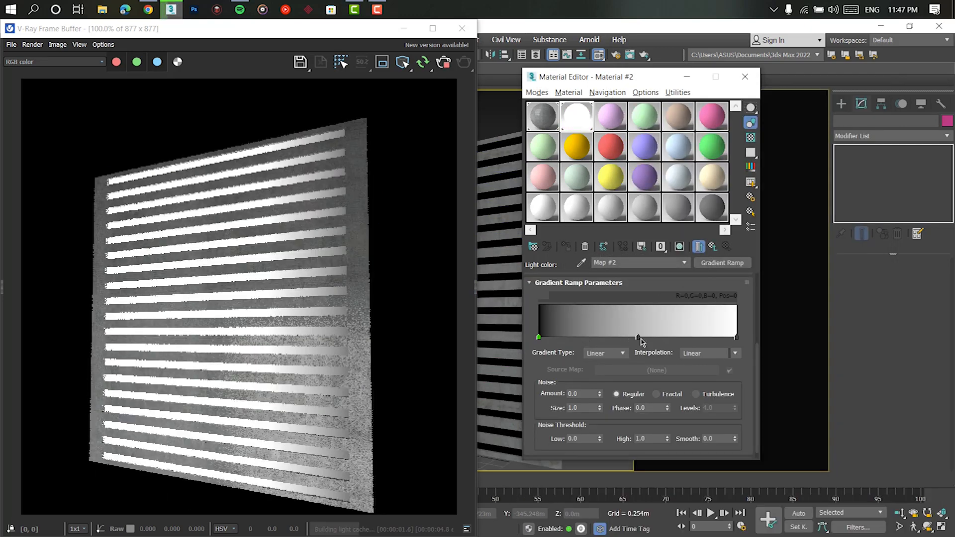
right_click(639, 342)
left_click(664, 386)
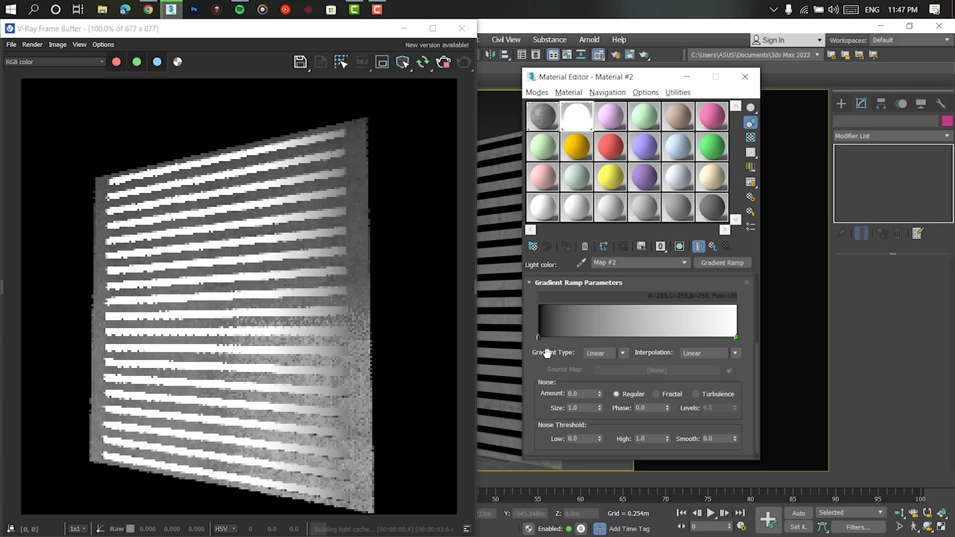
- Set the ramp's start flag color to the Diving gradient's dark blue, RGB 5, 55, 84
double_click(539, 337)
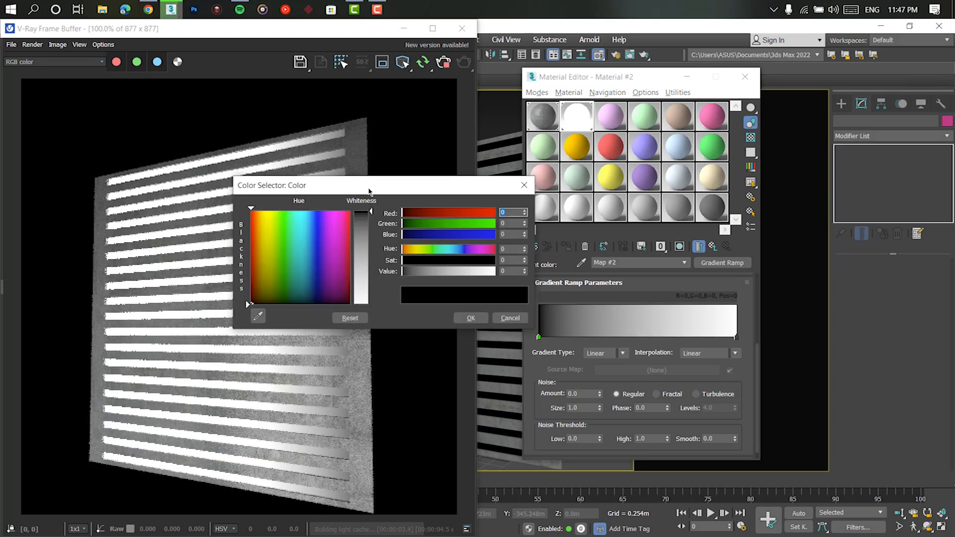
left_click_drag(369, 191, 646, 151)
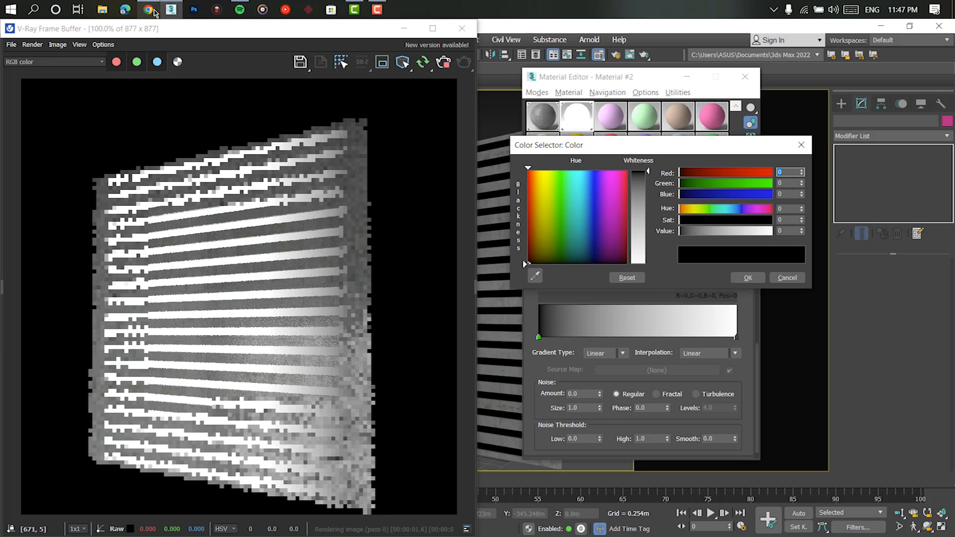
left_click(148, 10)
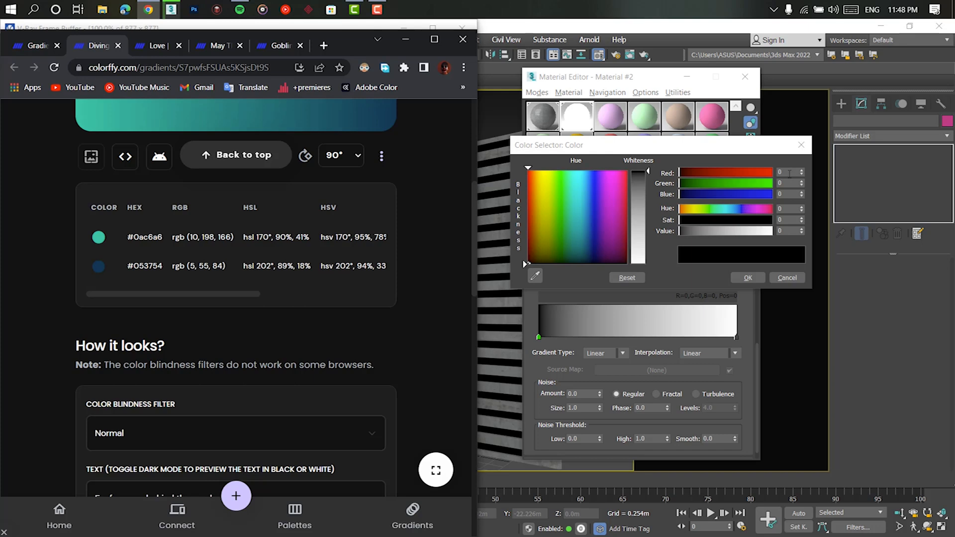
left_click(785, 171)
type("5")
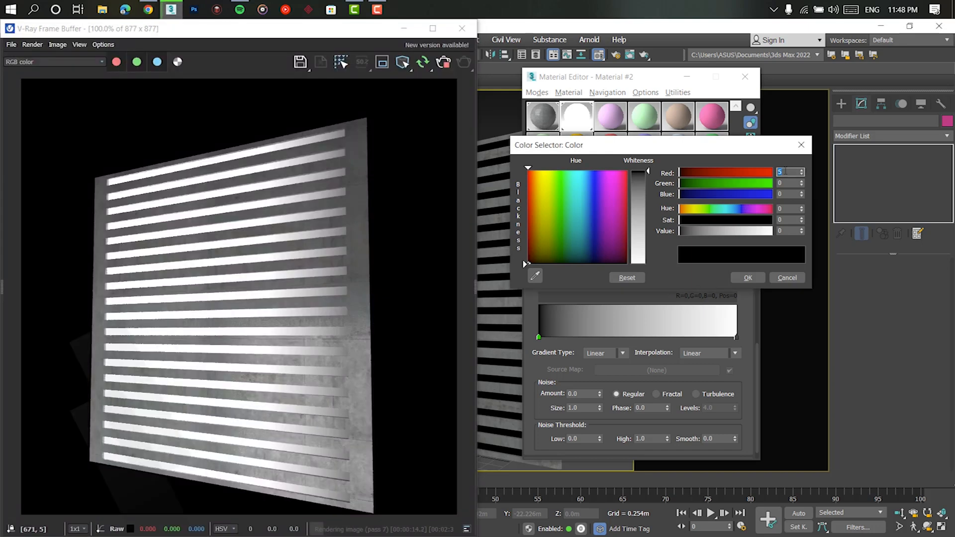
key("Tab")
type("55")
key("Tab")
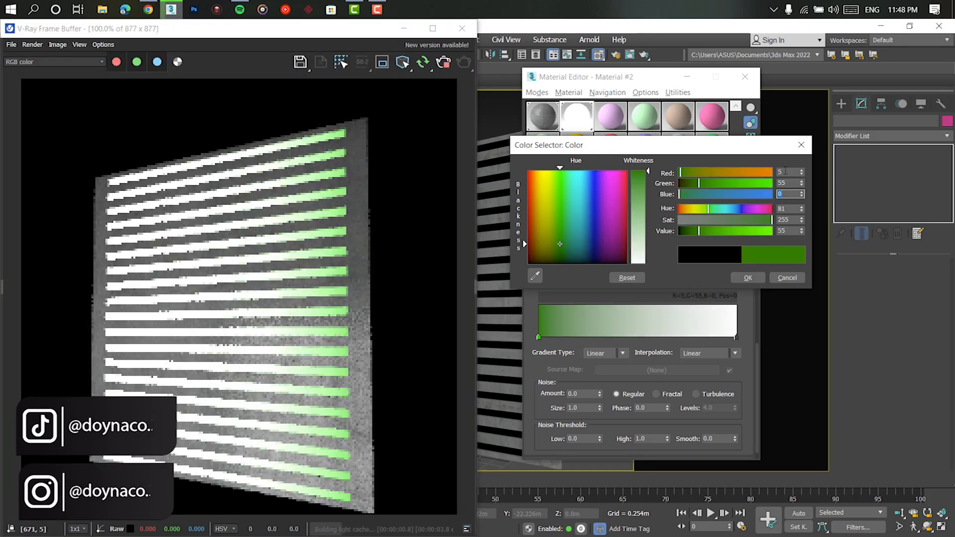
type("84")
key("Return")
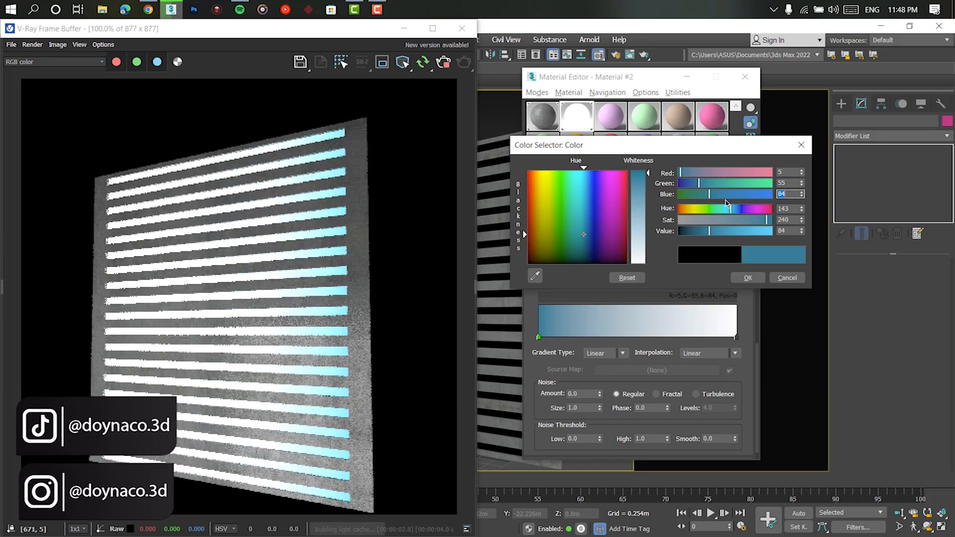
left_click(747, 277)
- Set the ramp's end flag color to RGB 10, 166, 184
left_click(737, 337)
double_click(737, 337)
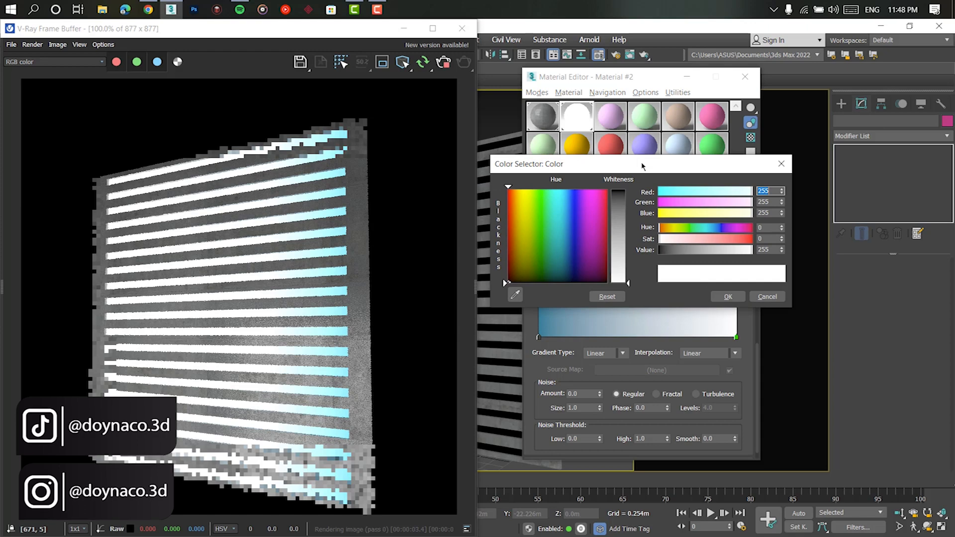
key("alt+Tab")
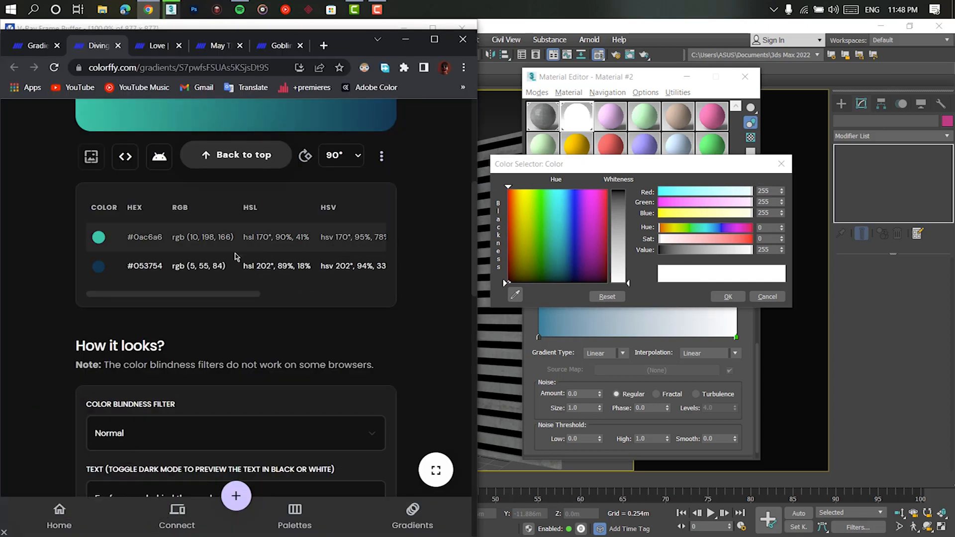
double_click(769, 191)
type("1")
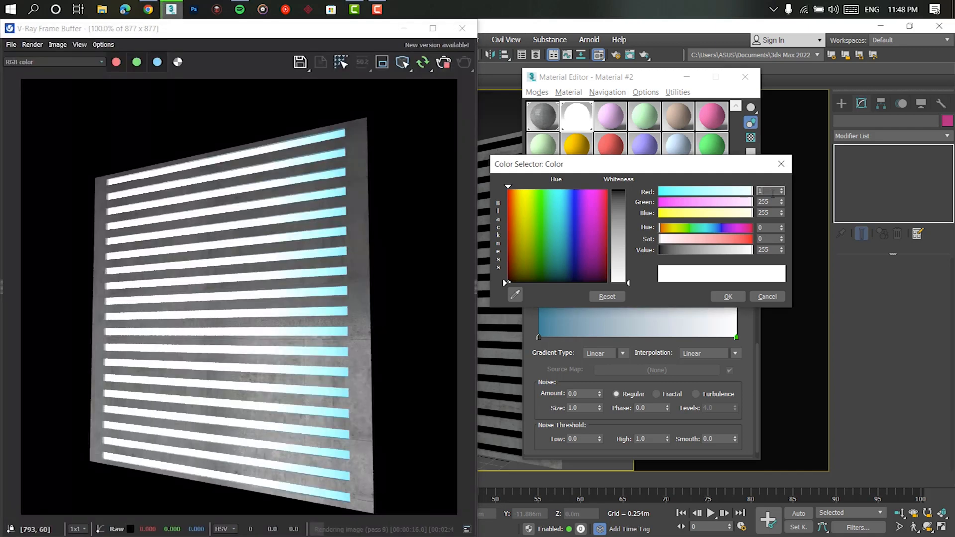
type("0")
key("Tab")
type("166")
key("Return")
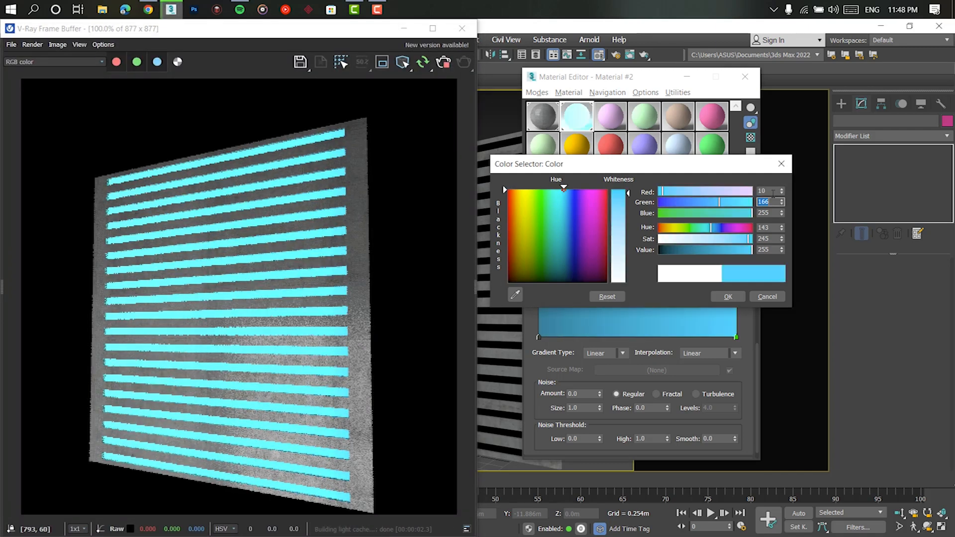
key("Tab")
type("184")
key("Return")
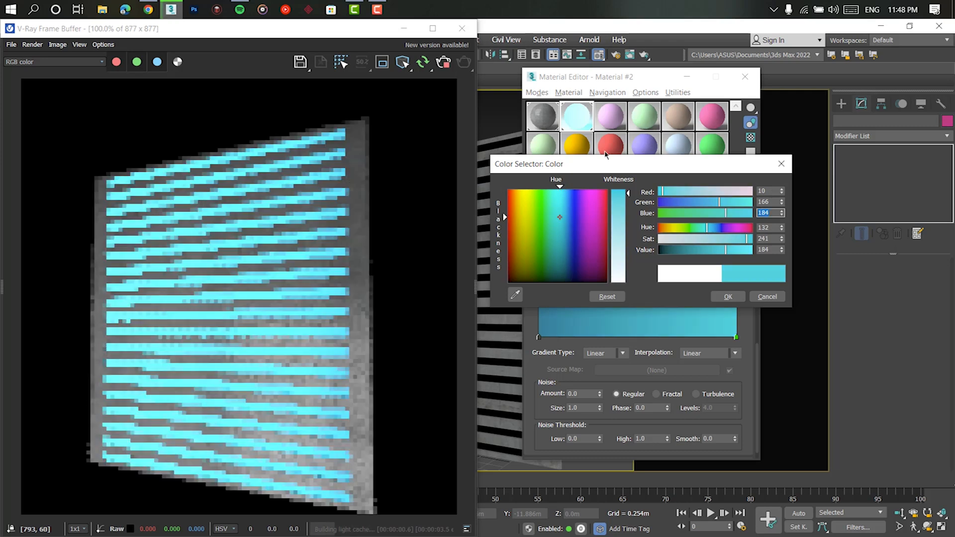
- Check the end color against the Diving page and copy its green value of 166 into blue
left_click(148, 9)
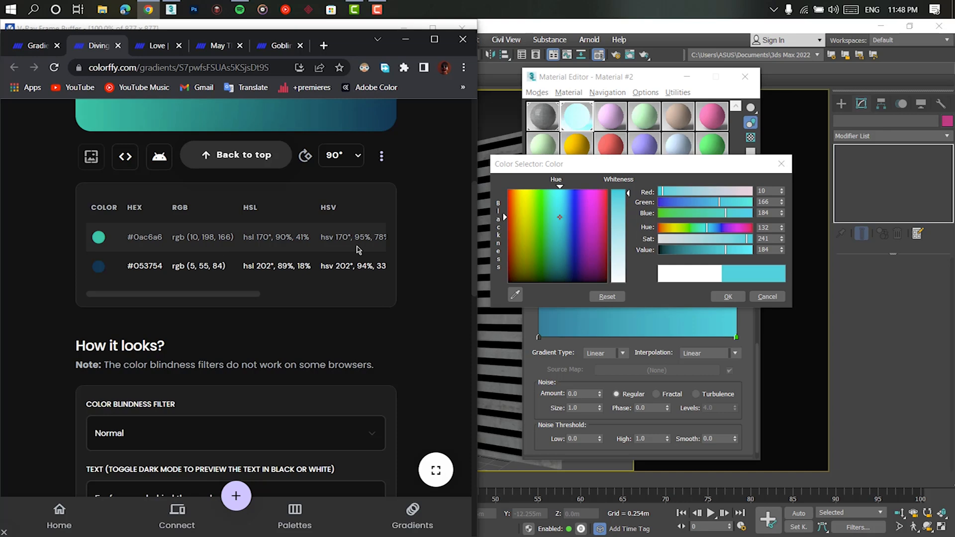
double_click(766, 202)
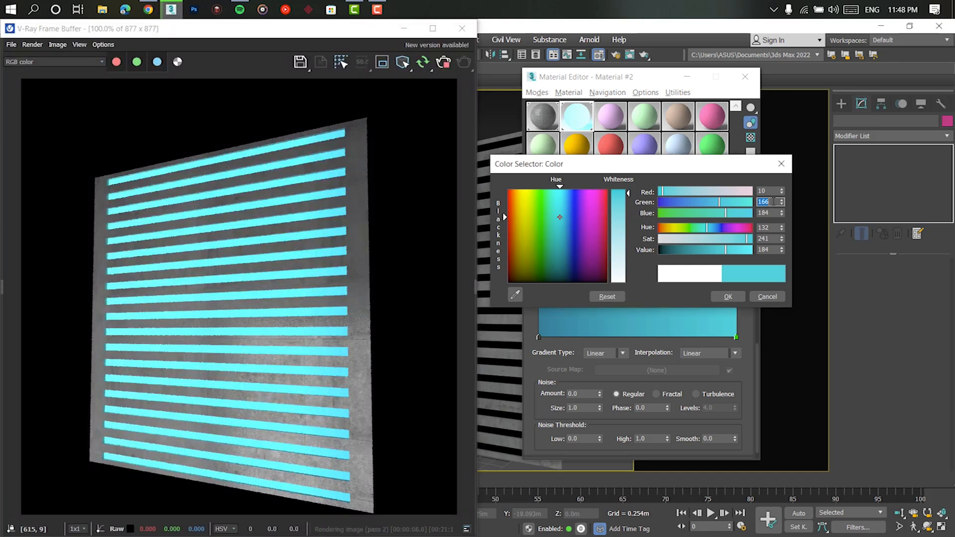
right_click(774, 202)
left_click(794, 224)
right_click(772, 213)
left_click(765, 213)
right_click(765, 214)
left_click(760, 213)
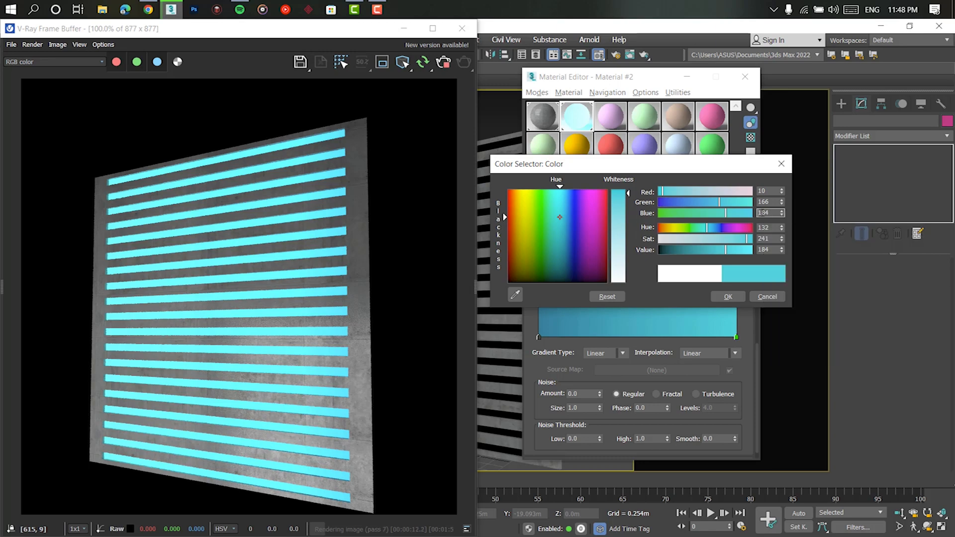
right_click(771, 213)
left_click(796, 259)
double_click(770, 202)
- Set the end flag's green value to 198 to match the Diving gradient's turquoise and accept the color
left_click(149, 9)
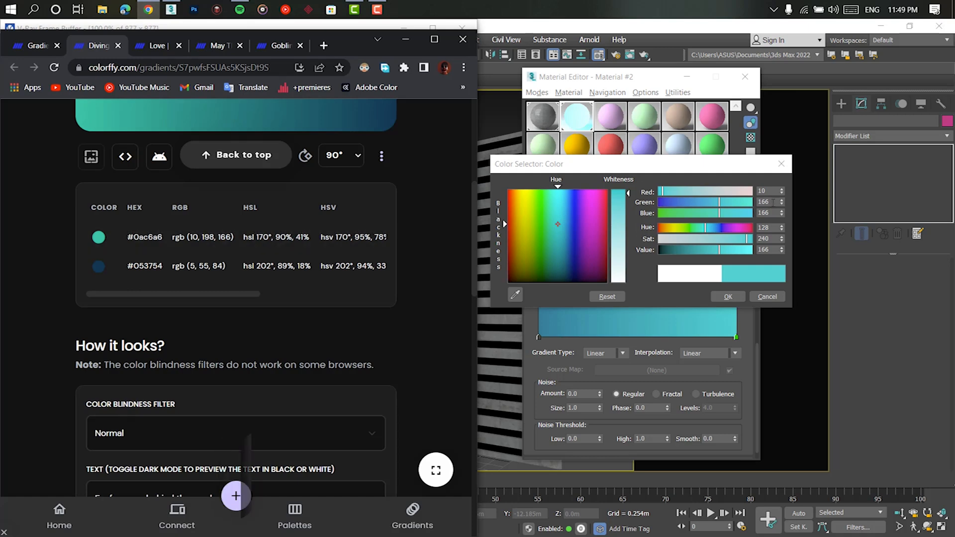
double_click(771, 202)
type("198")
key("Return")
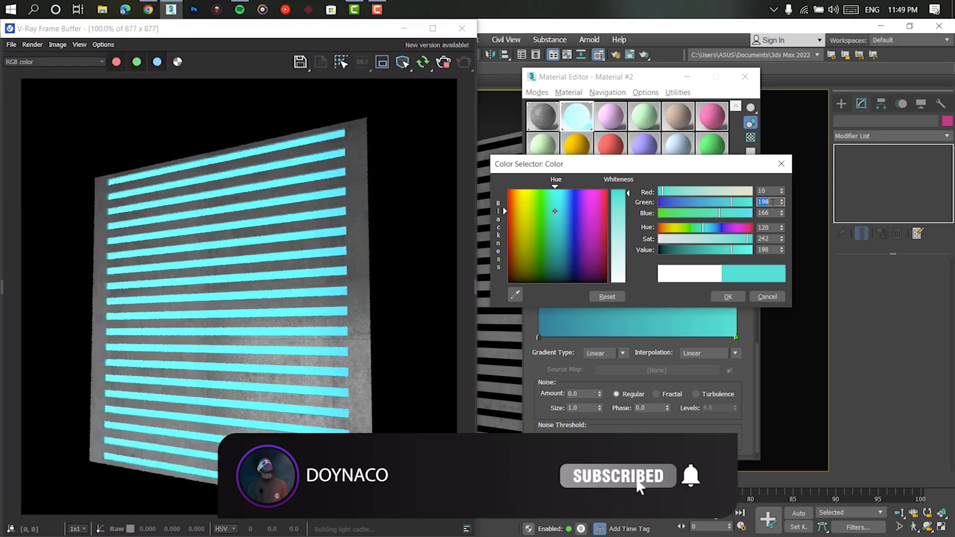
left_click(728, 297)
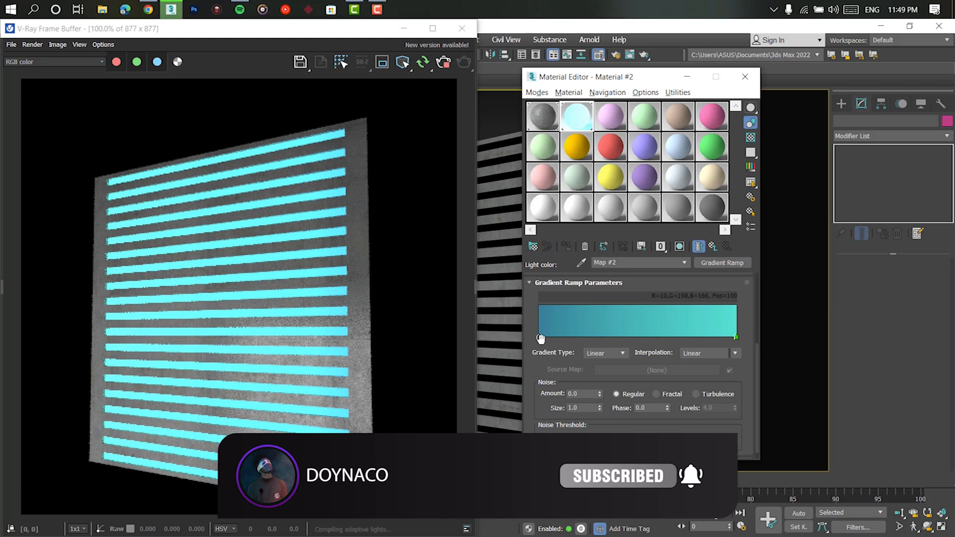
left_click(540, 337)
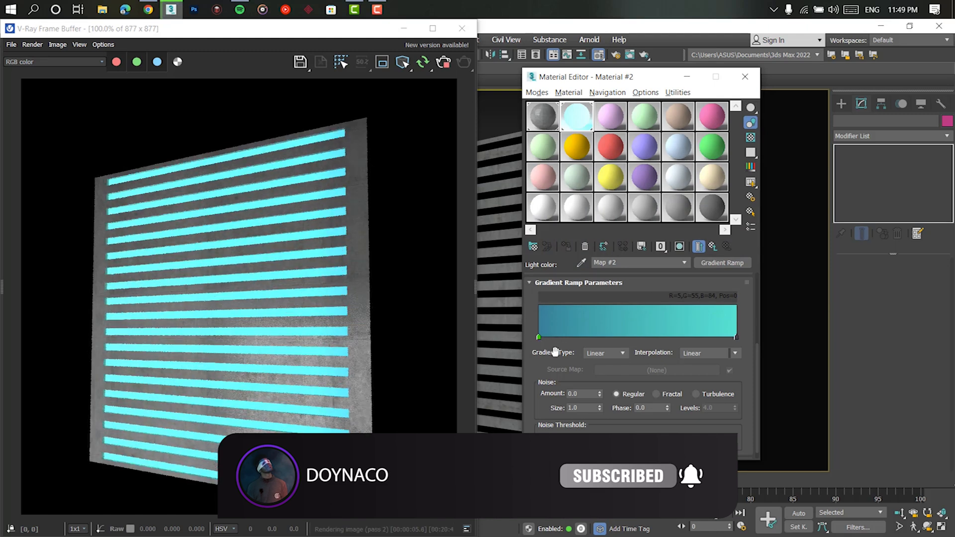
scroll(562, 358, "up", 2)
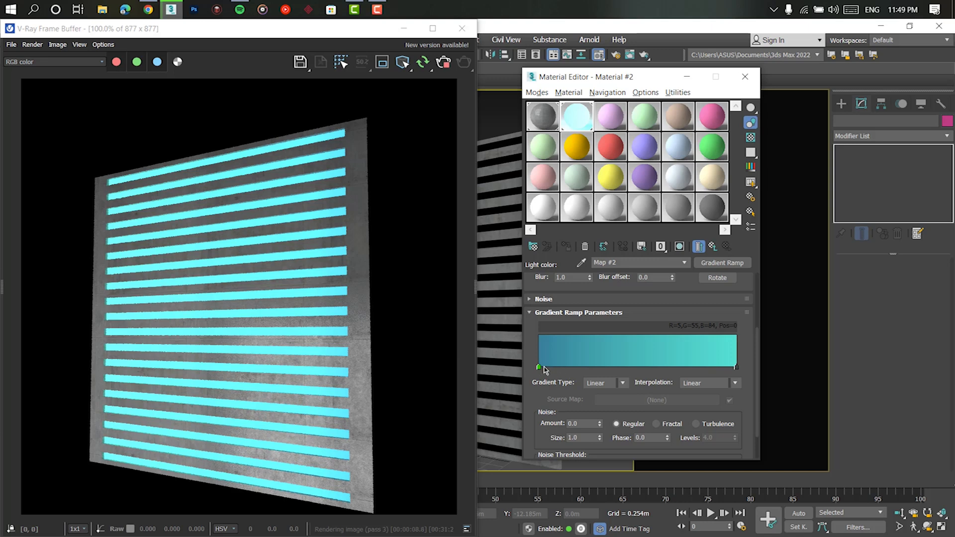
double_click(539, 368)
left_click(517, 354)
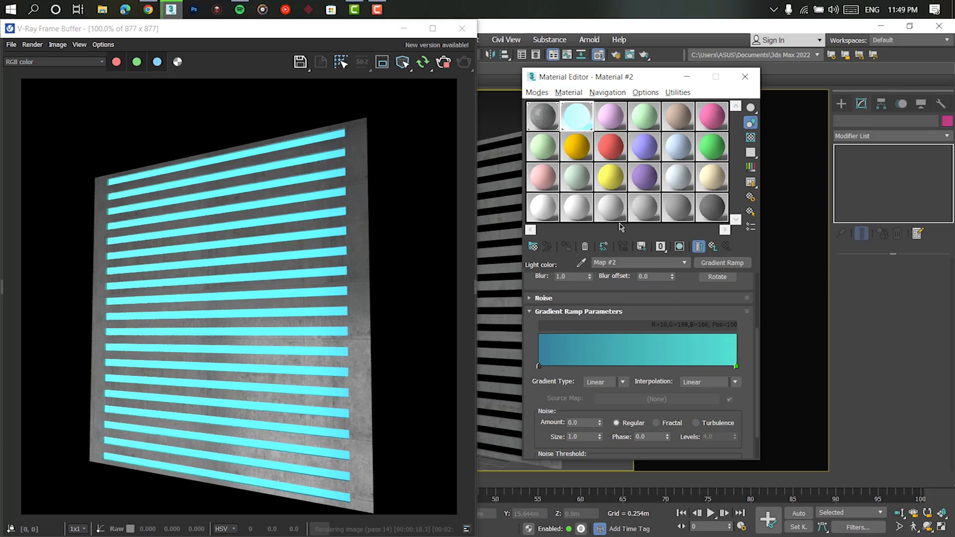
- Select the light plane behind the slats, stop the interactive render and inspect the panel in the perspective view
left_click(687, 76)
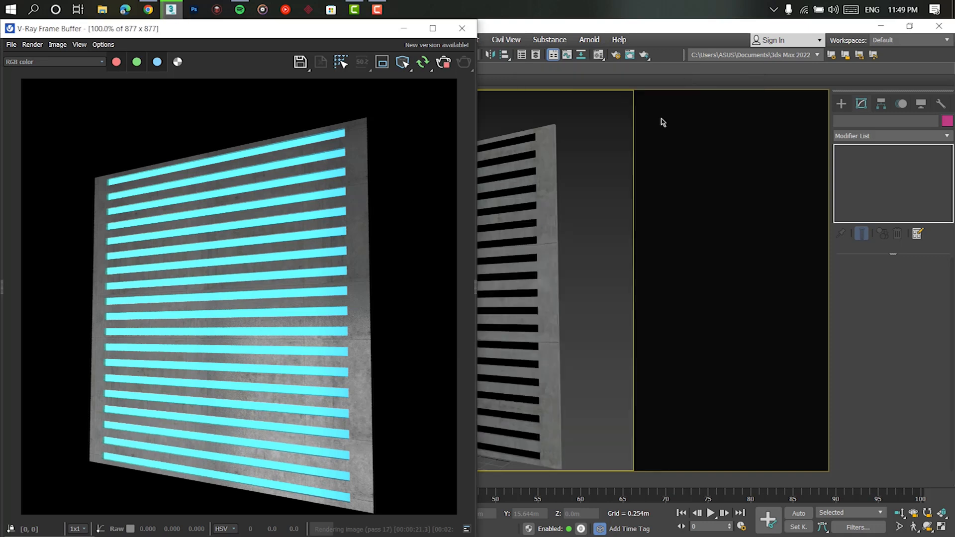
left_click(528, 208)
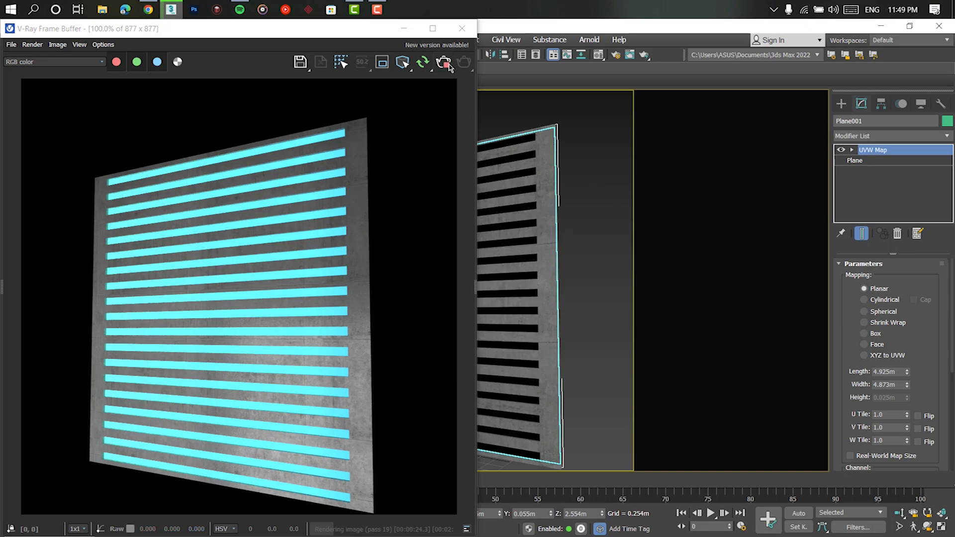
left_click(404, 28)
key("p")
middle_click_drag(576, 228, 449, 310, "alt")
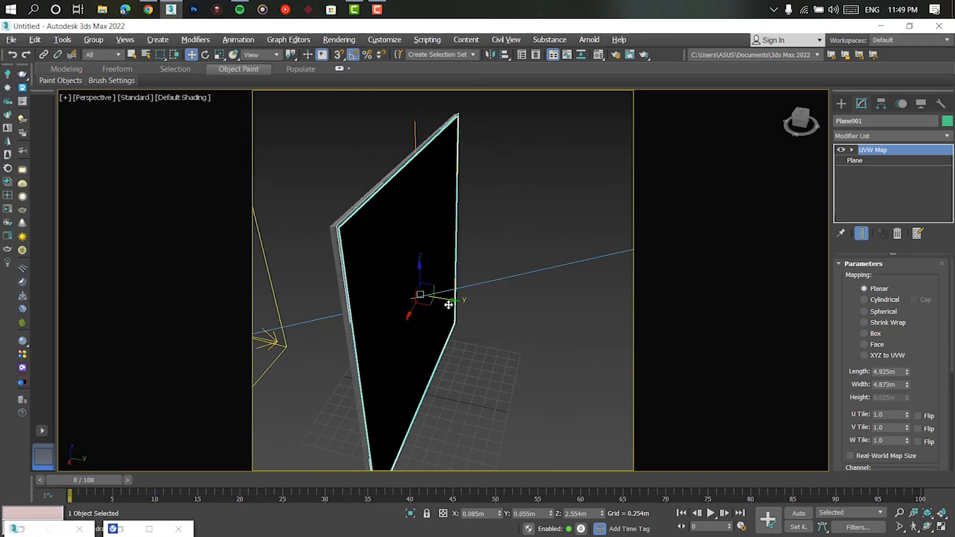
left_click_drag(454, 297, 544, 316)
middle_click_drag(543, 315, 574, 296, "alt")
key("ctrl+z")
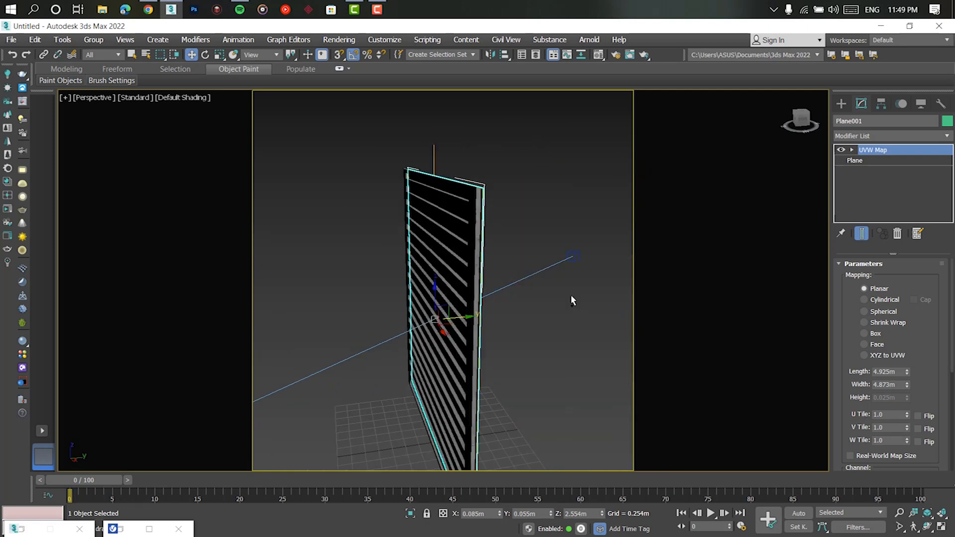
- Display the Gradient Ramp map shaded in the viewport and view the slatted panel from the front
left_click(121, 528)
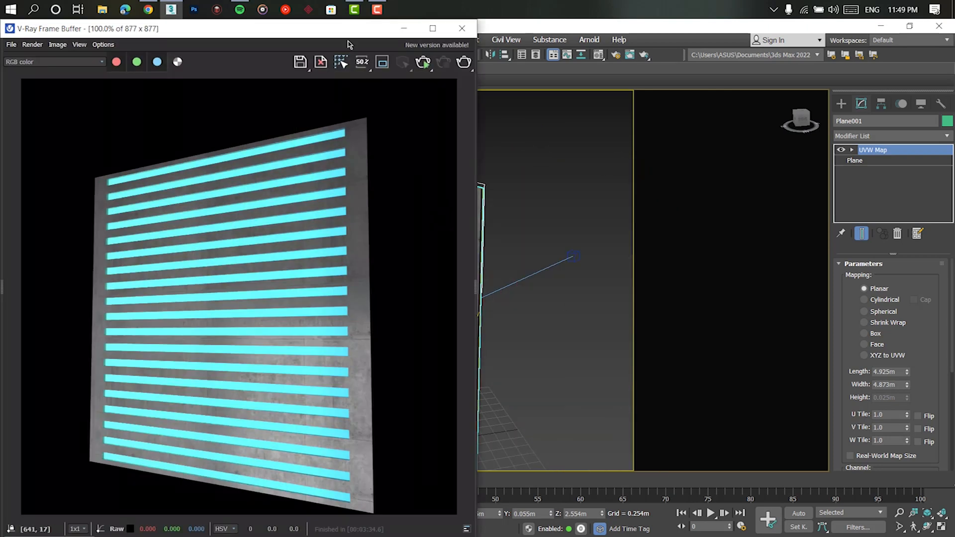
left_click(403, 29)
left_click(21, 529)
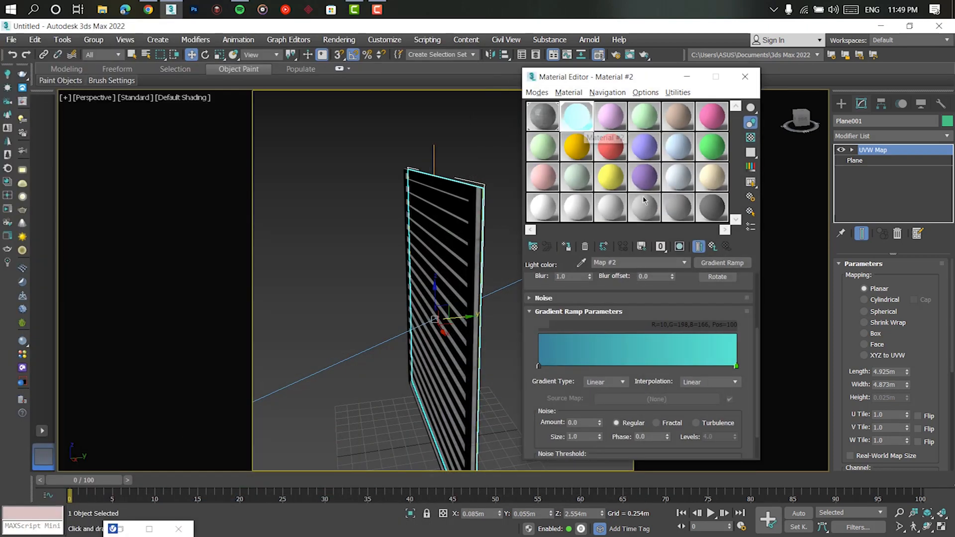
left_click(680, 247)
mouse_move(379, 305)
middle_mouse_down("alt")
mouse_move(570, 218)
mouse_move(580, 179)
middle_mouse_up("alt")
left_click(681, 80)
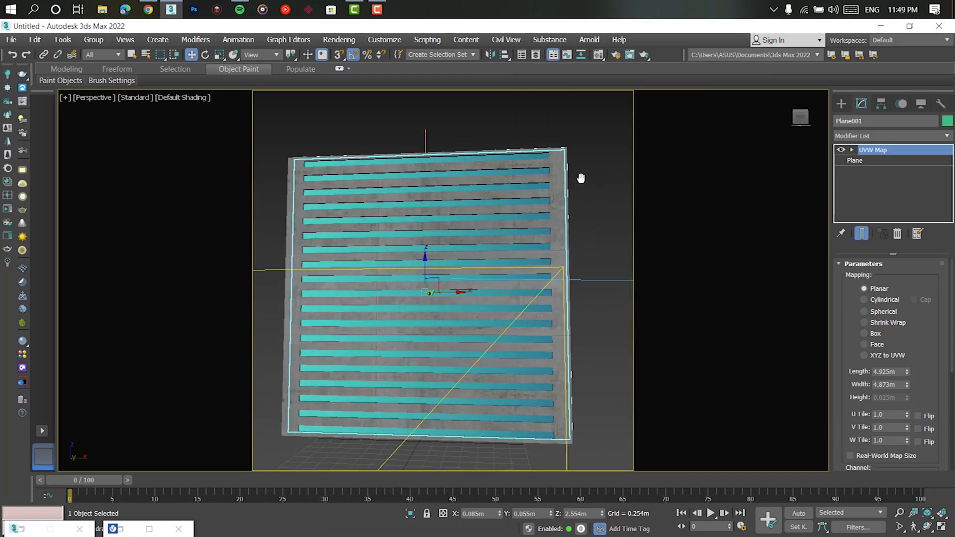
- Rotate the plane's UVW Map gizmo so the gradient runs vertically with dark blue on top, and return to the camera view and frame buffer
key("e")
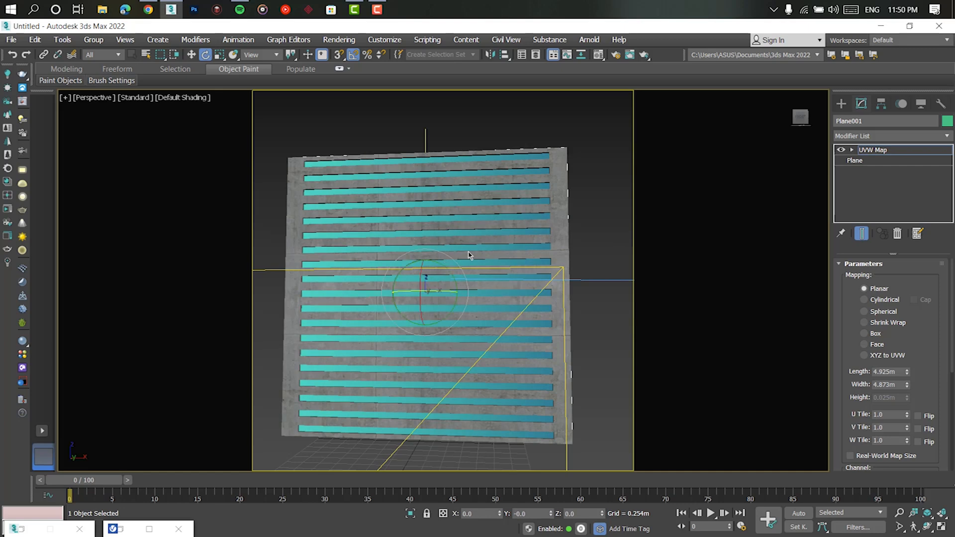
left_click_drag(449, 272, 434, 228)
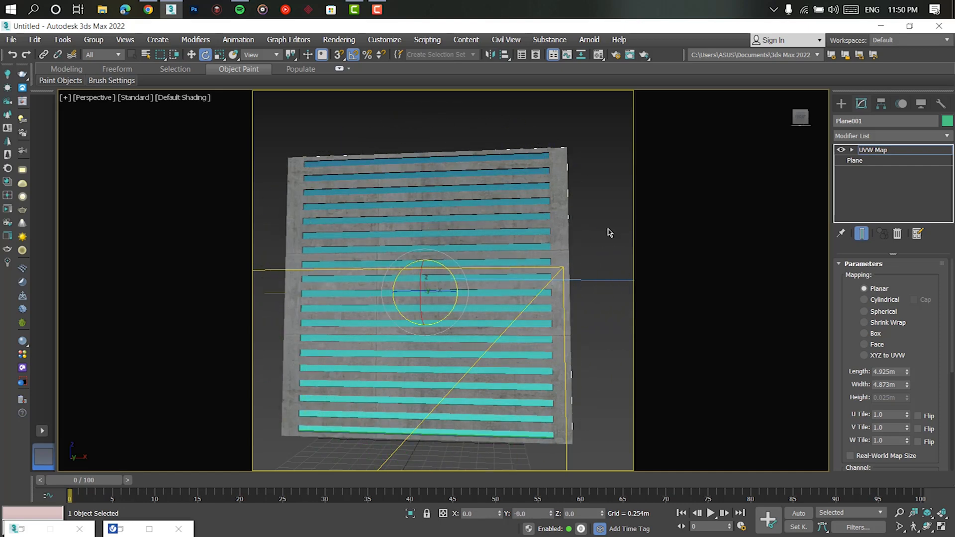
key("c")
left_click(121, 530)
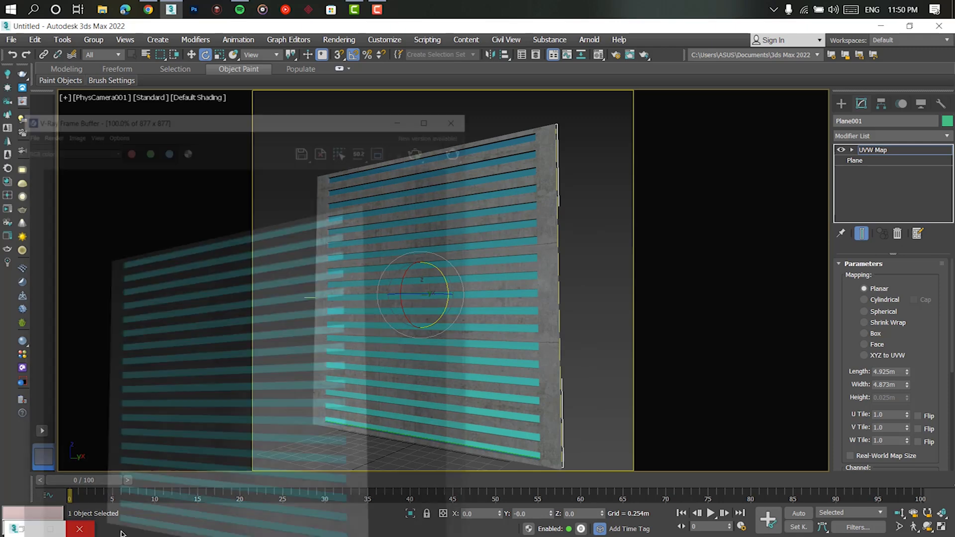
- Start the interactive render and darken the Gradient Ramp's blue start flag to a value of 50 in the Material Editor
left_click(426, 63)
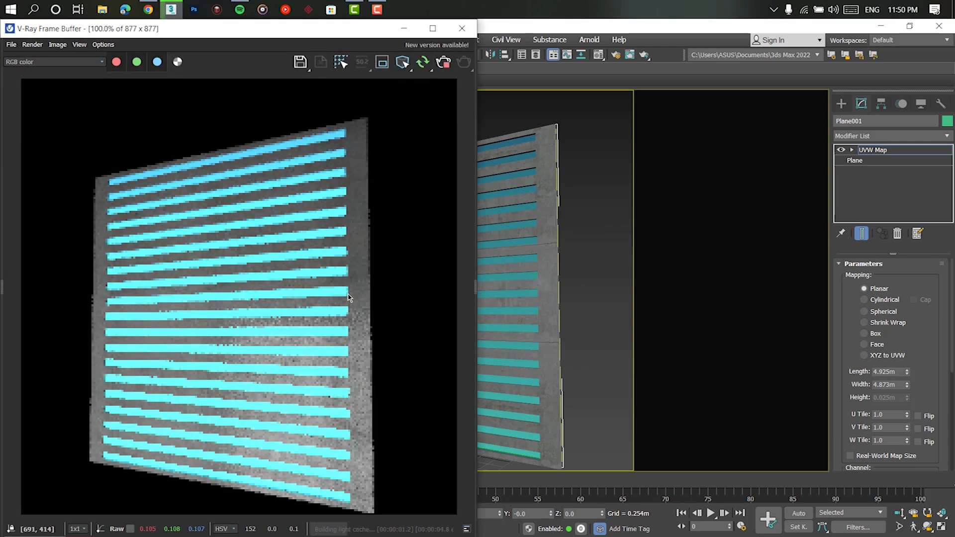
left_click(601, 55)
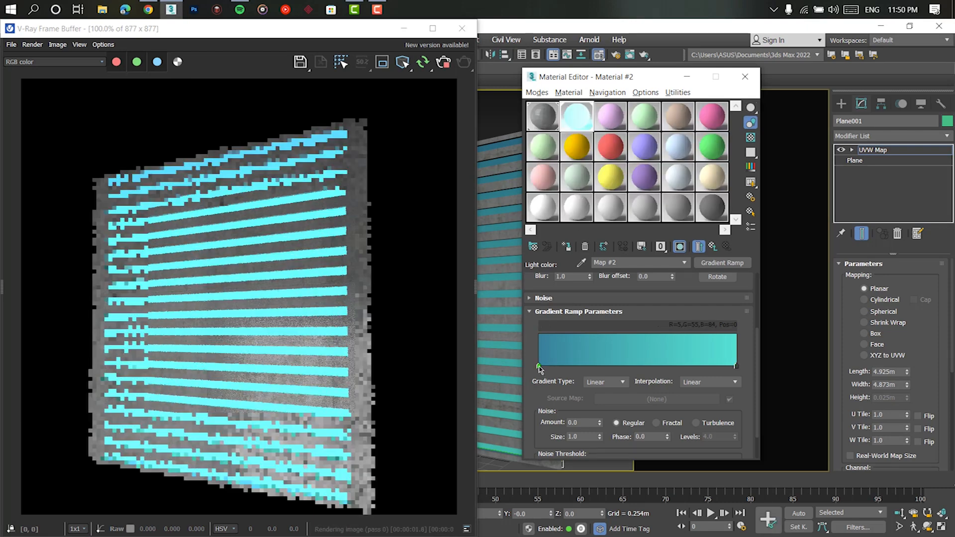
double_click(538, 366)
left_click_drag(431, 299, 420, 302)
left_click(470, 345)
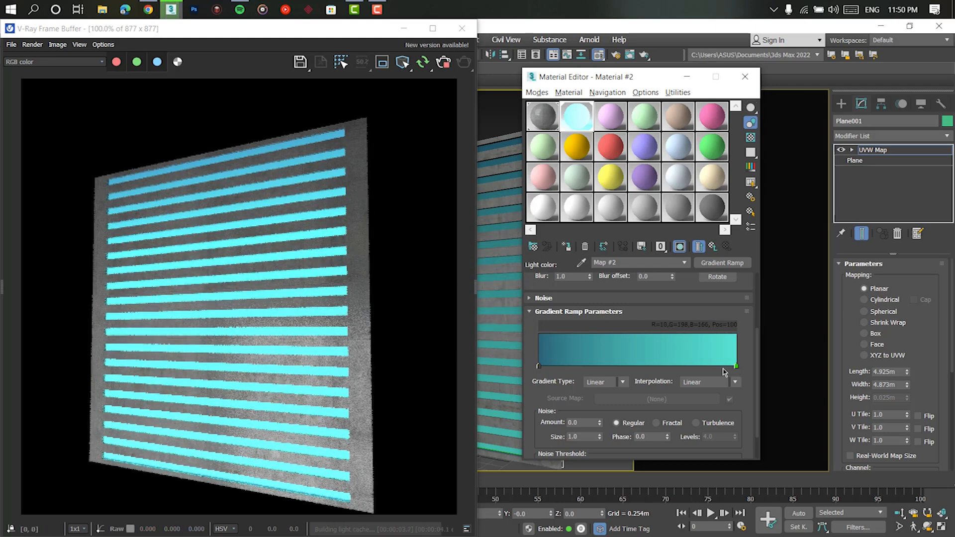
- Add two intermediate flags to the gradient ramp, delete the surplus turquoise one, and place the flags at positions 40 and 72
left_click(722, 366)
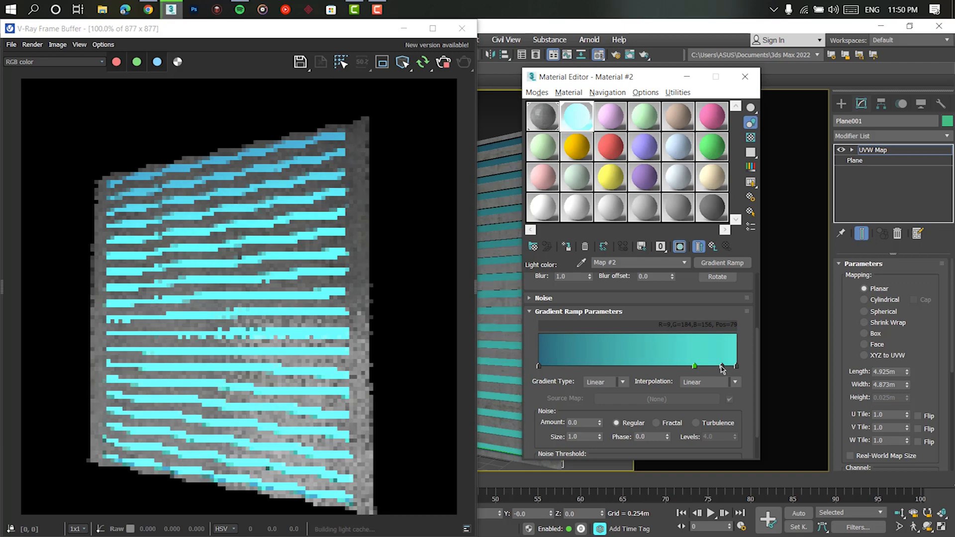
right_click(722, 367)
left_click(750, 416)
left_click(539, 367)
left_click_drag(545, 367, 594, 368)
left_click_drag(695, 366, 681, 368)
left_click_drag(595, 367, 618, 367)
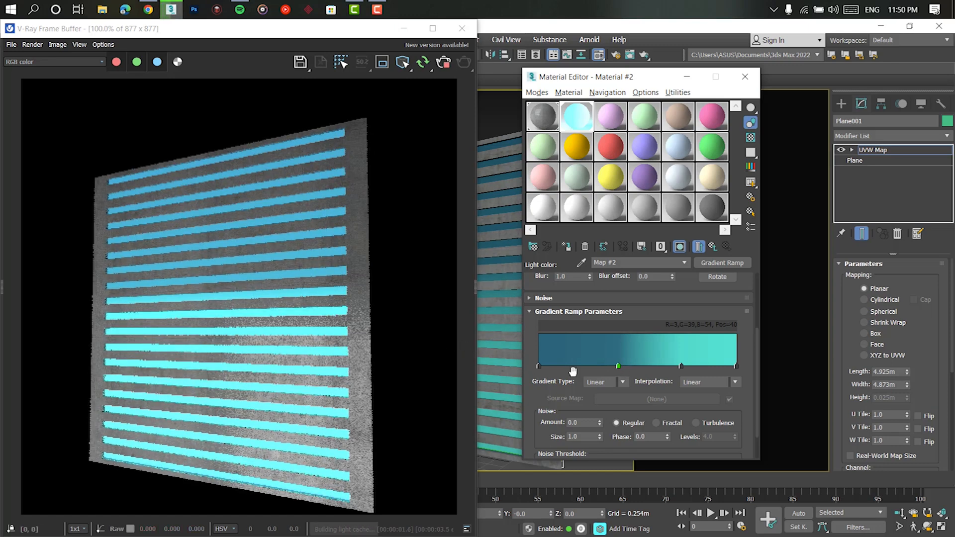
left_click(682, 366)
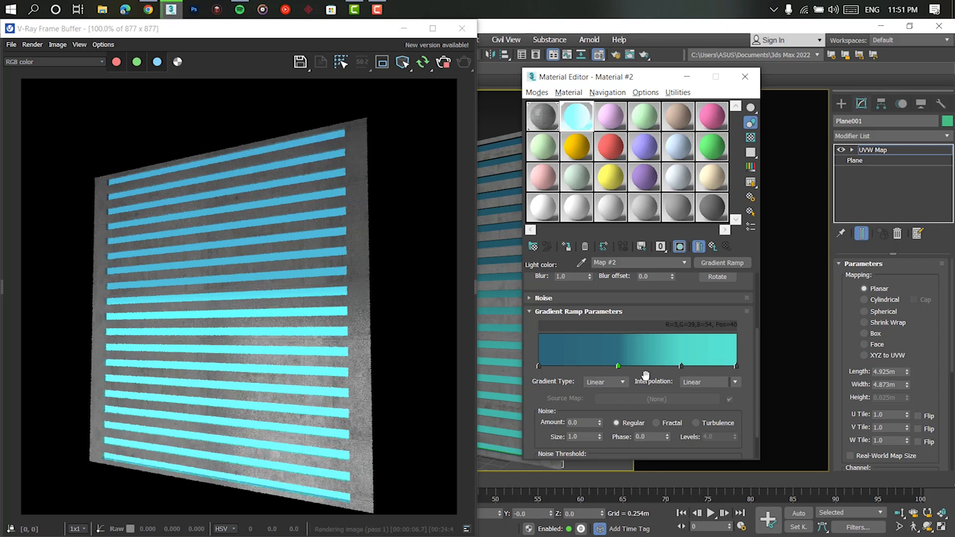
- Switch to the browser, close the Diving gradient page and bring up the RGB values of the Love gradient
left_click(148, 9)
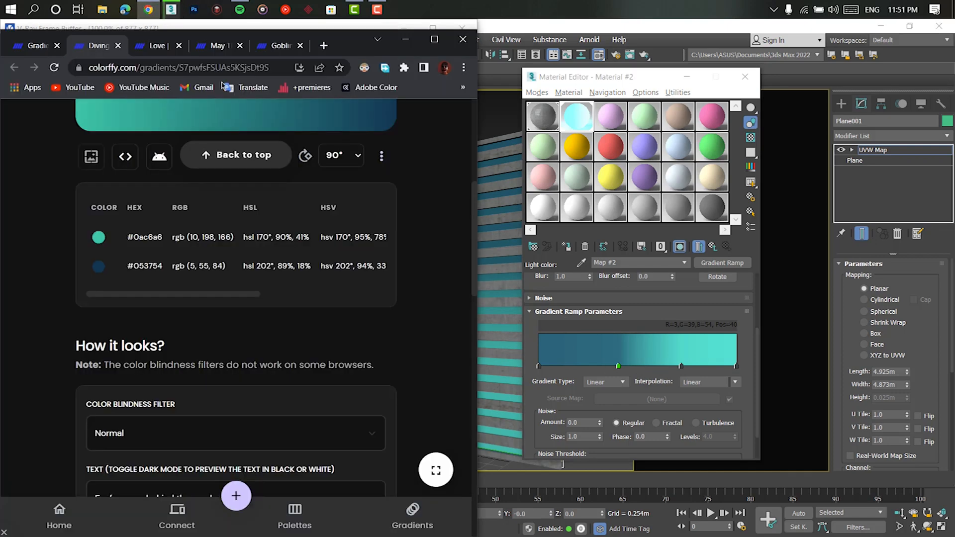
left_click(158, 45)
left_click(117, 45)
scroll(211, 354, "down", 5)
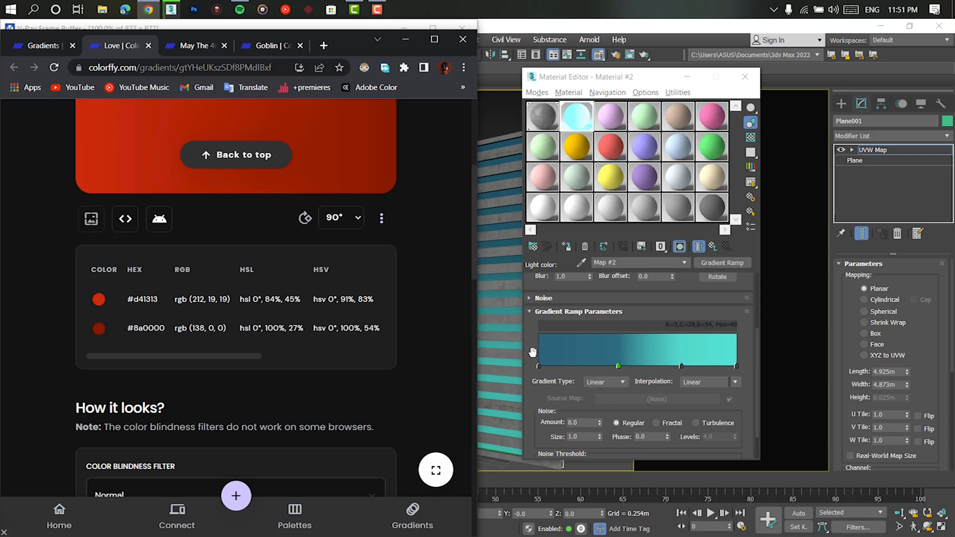
- Set the ramp's start flag to the Love gradient's dark red, RGB 138, 0, 0, and accept the color
double_click(539, 367)
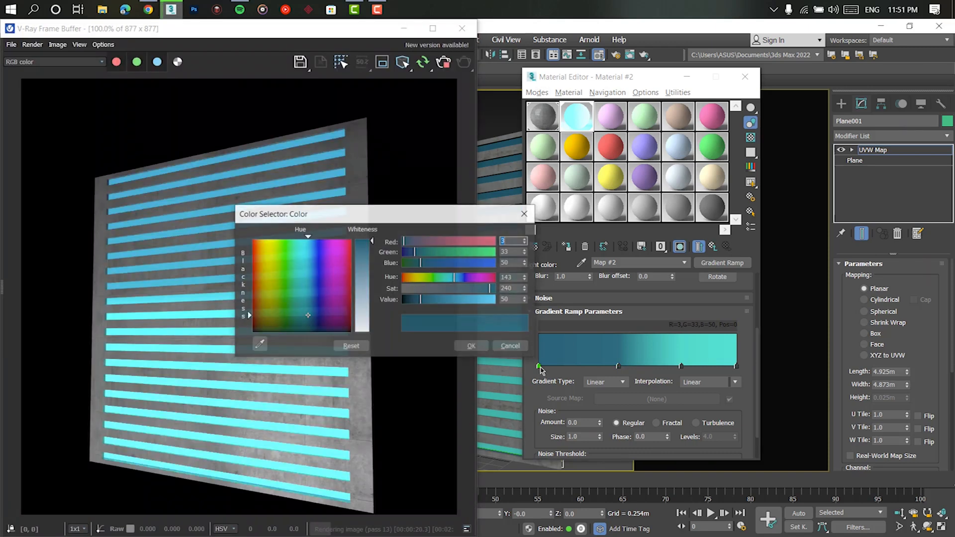
left_click(512, 242)
type("138")
key("Tab")
type("0")
key("Tab")
type("0")
key("Tab")
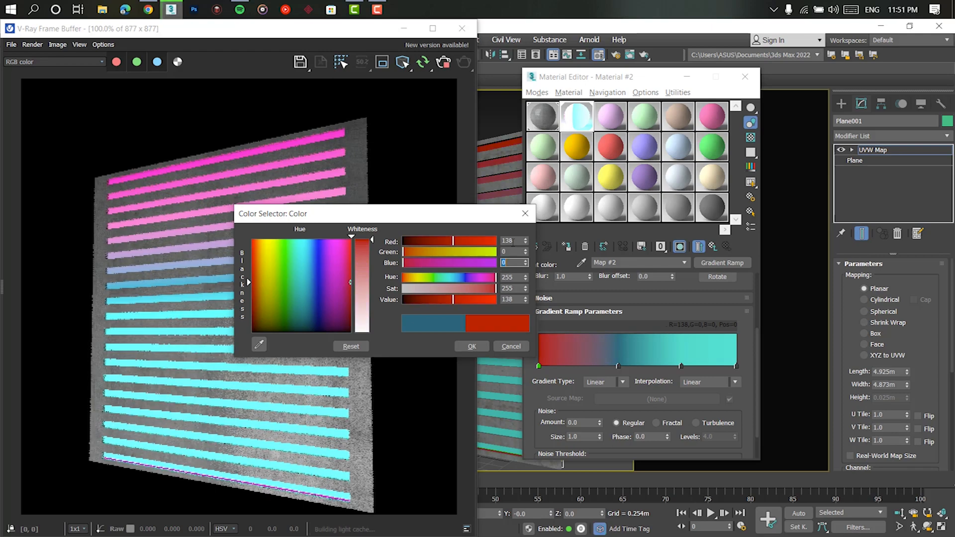
left_click(471, 346)
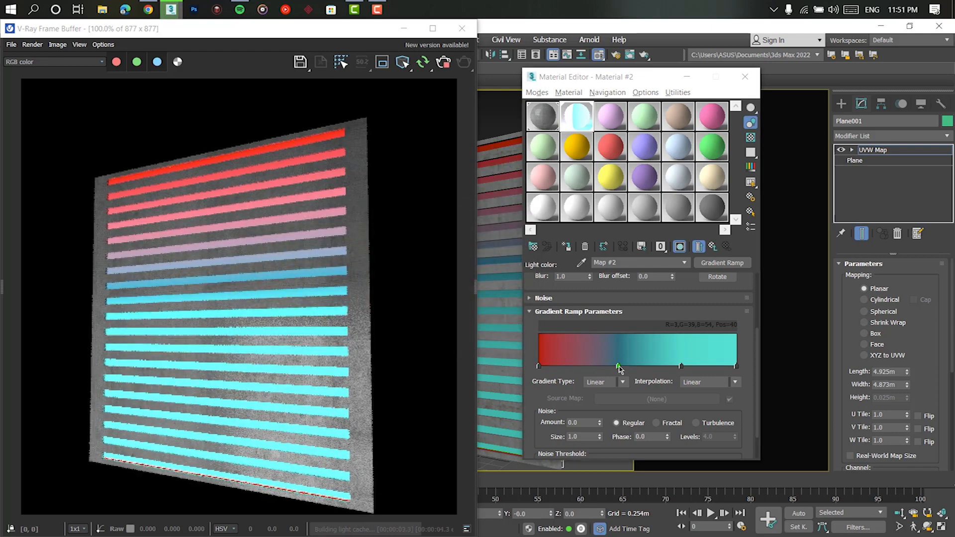
- Set the flag at position 40 to the same dark red, RGB 138, 0, 0, and accept the color
double_click(618, 367)
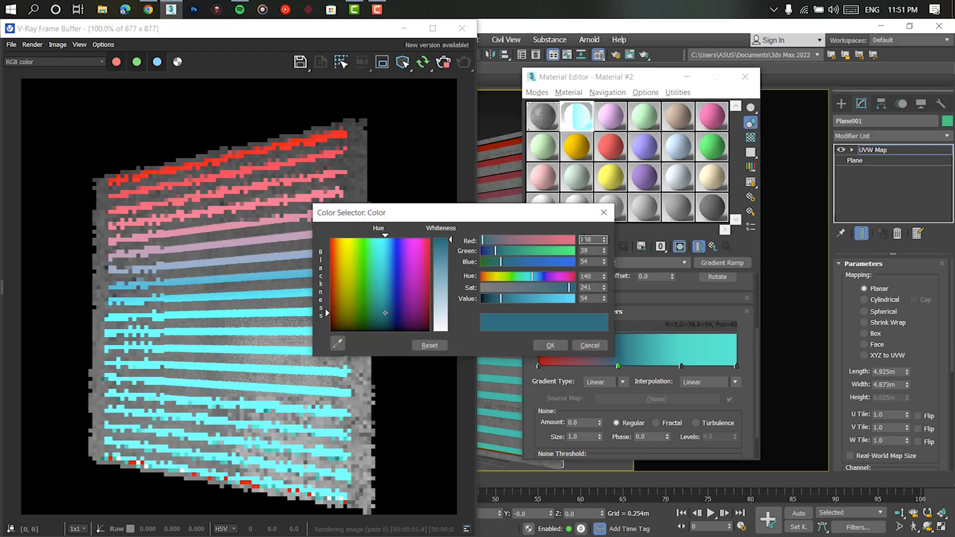
type("138")
key("Return")
key("Tab")
type("0")
key("Tab")
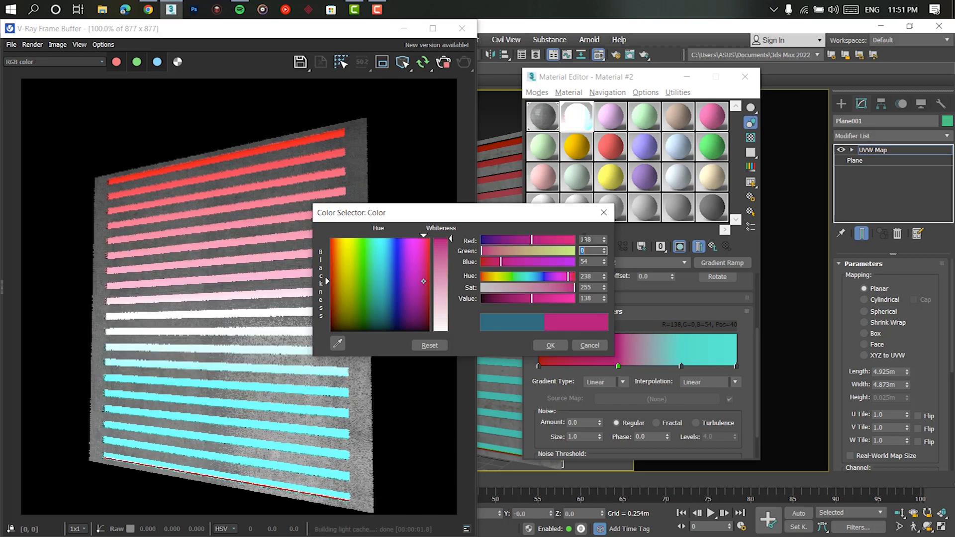
type("0")
key("Return")
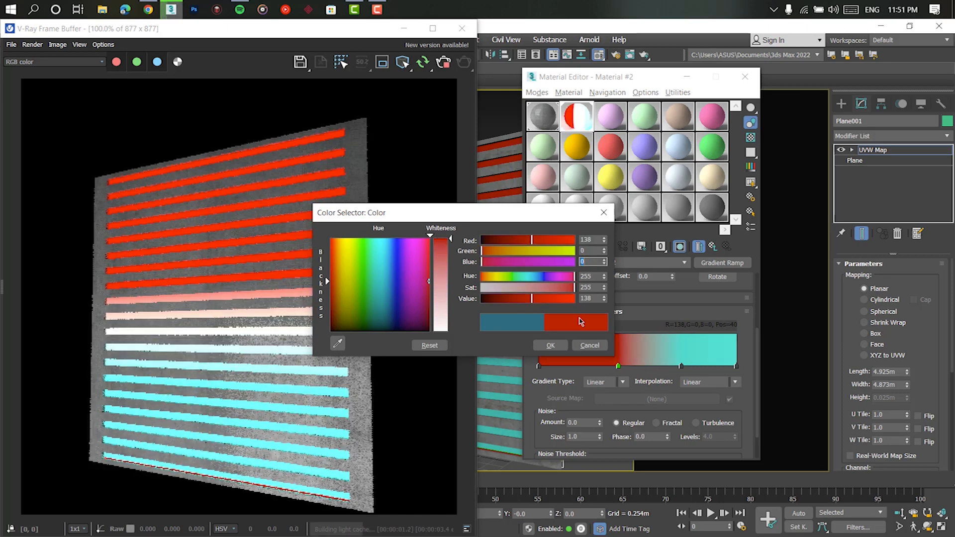
left_click(550, 346)
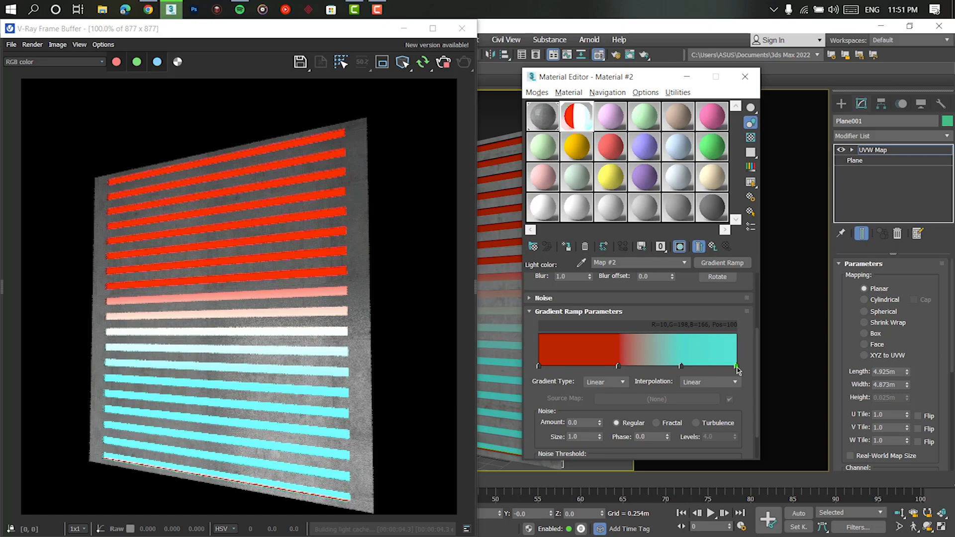
- Check the Love gradient's lighter red in the browser and set the ramp's end flag to RGB 212, 19, 19
double_click(737, 367)
left_click(148, 6)
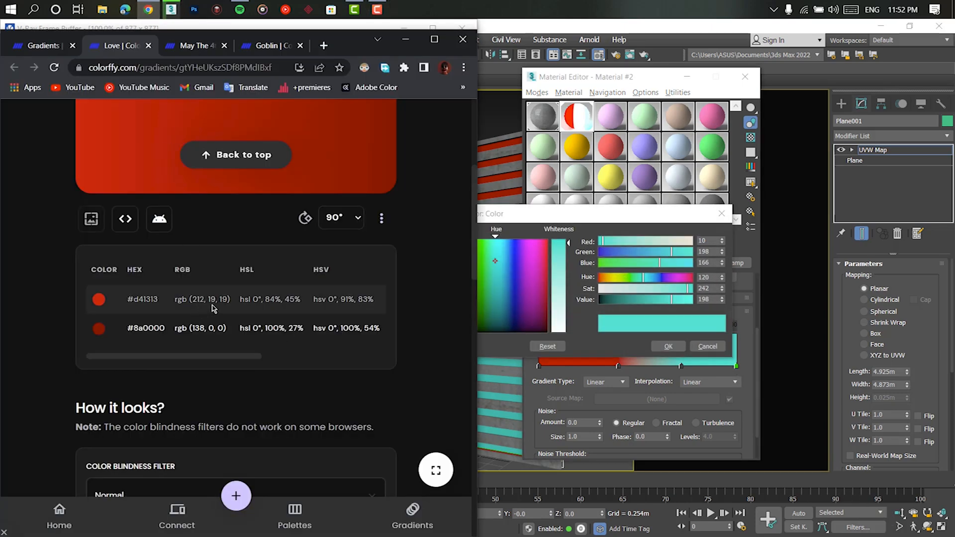
left_click(406, 39)
type("212")
key("Tab")
type("15")
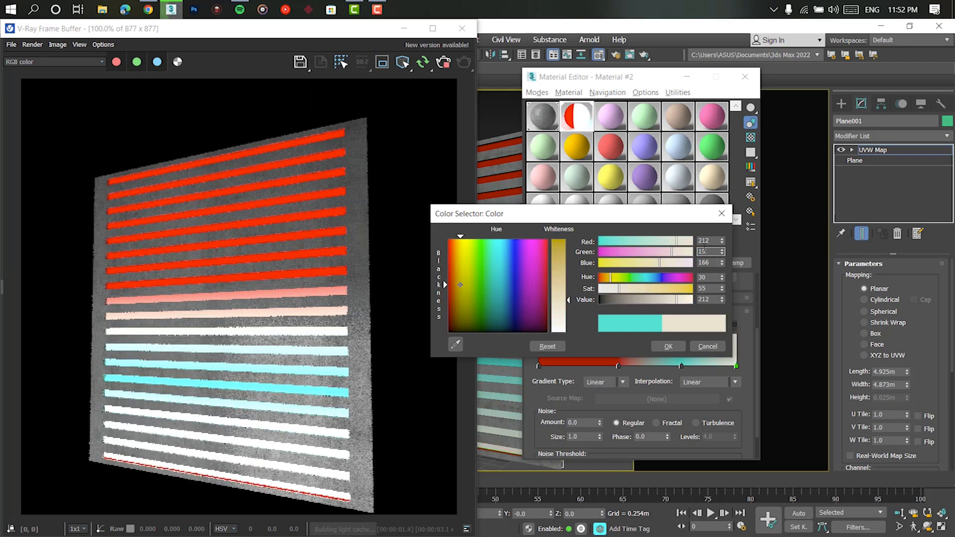
key("Tab")
type("19")
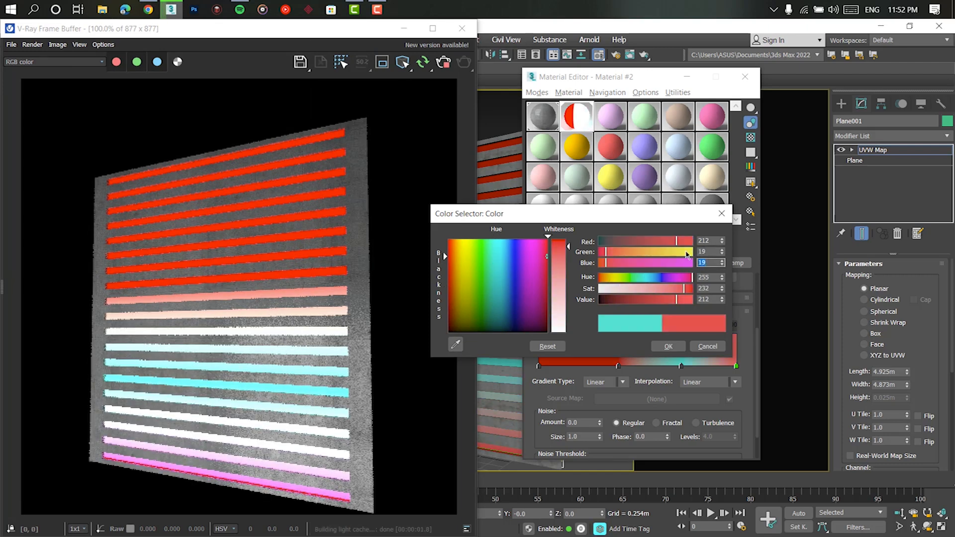
left_click(668, 346)
- Set the flag at position 72 to the lighter red, RGB 212, 19, 19, and accept the color
double_click(681, 366)
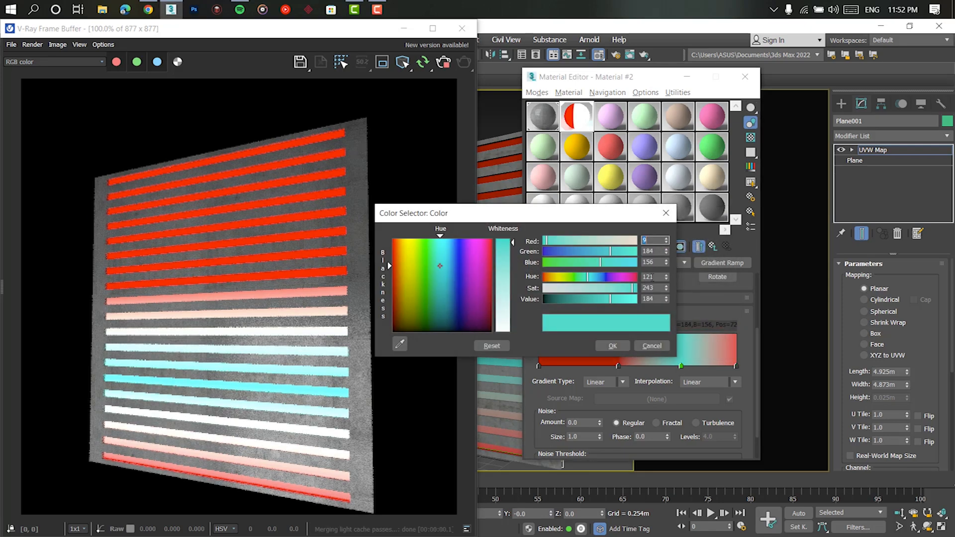
key("Tab")
type("19")
key("Tab")
type("19")
key("Return")
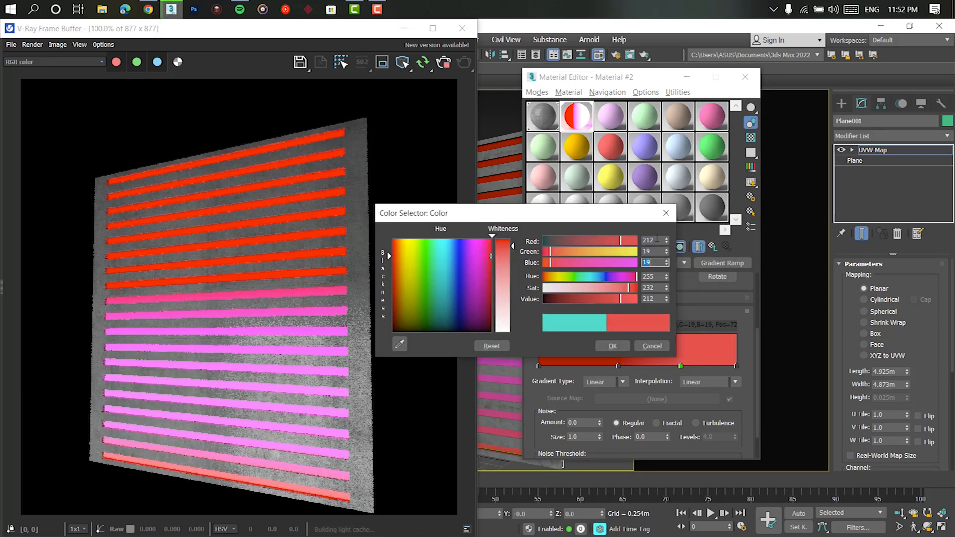
left_click(612, 346)
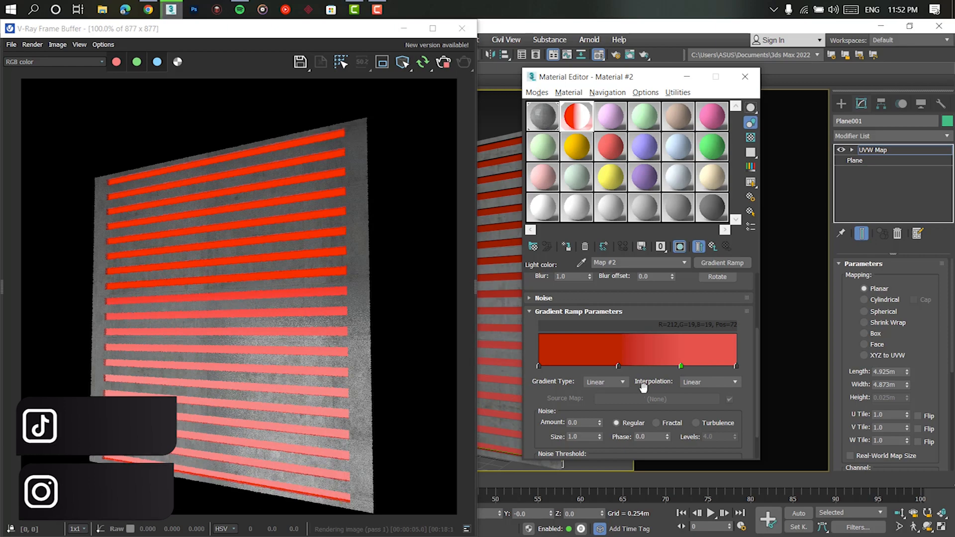
- Widen the red transition by moving the two intermediate flags to positions 17 and 85
left_click_drag(617, 367, 568, 367)
left_click_drag(680, 367, 705, 367)
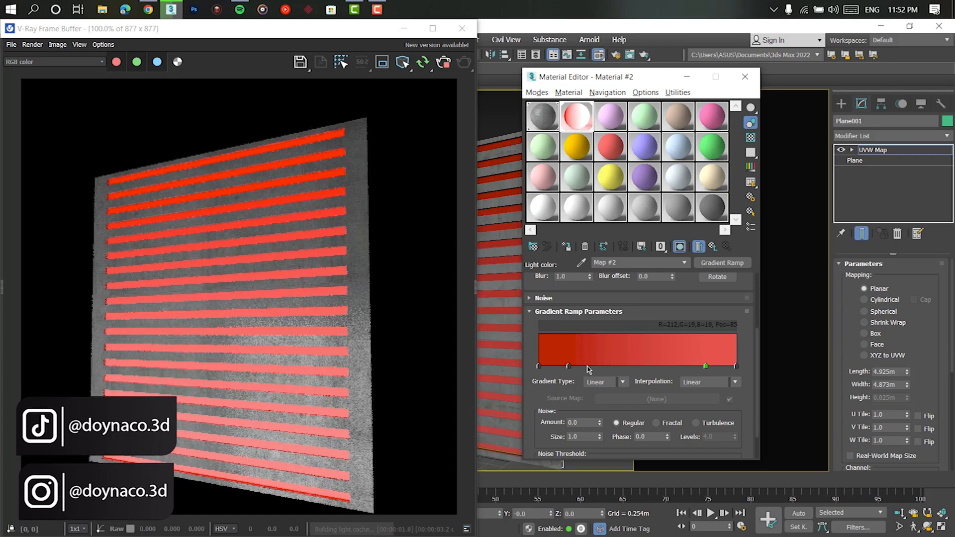
left_click_drag(568, 367, 571, 367)
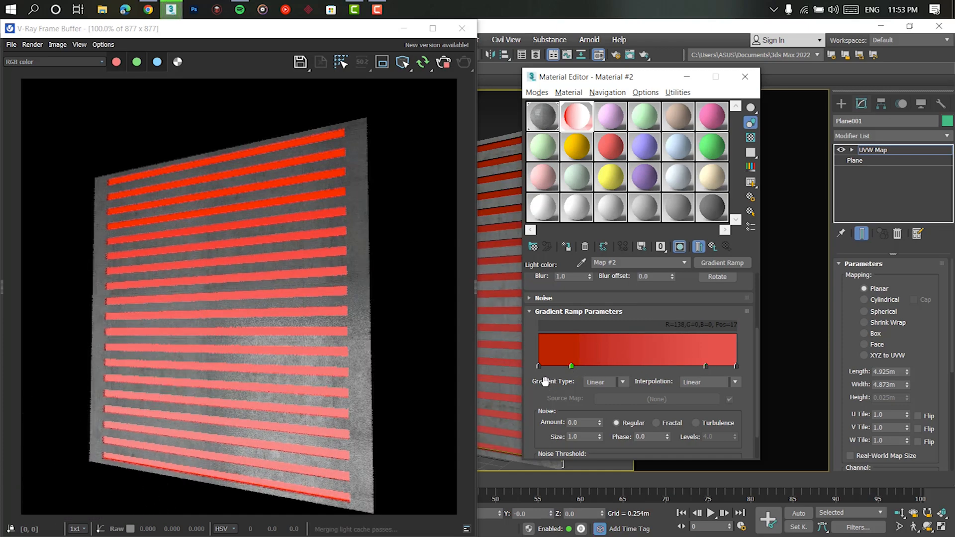
- Switch to the browser, close the Love and May The 4th pages, and bring up the Goblin gradient's RGB values
left_click(149, 9)
left_click(148, 45)
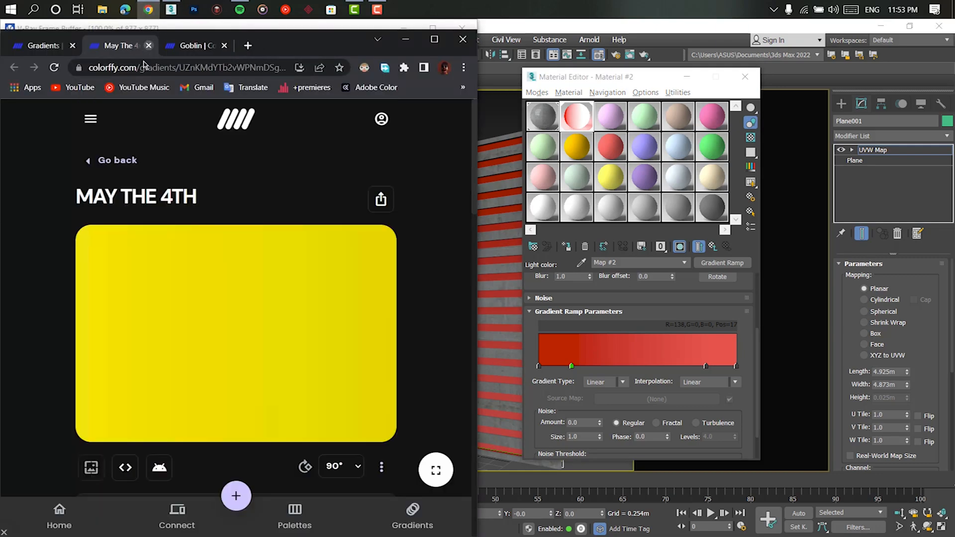
scroll(183, 264, "down", 5)
scroll(184, 264, "up", 5)
left_click(198, 45)
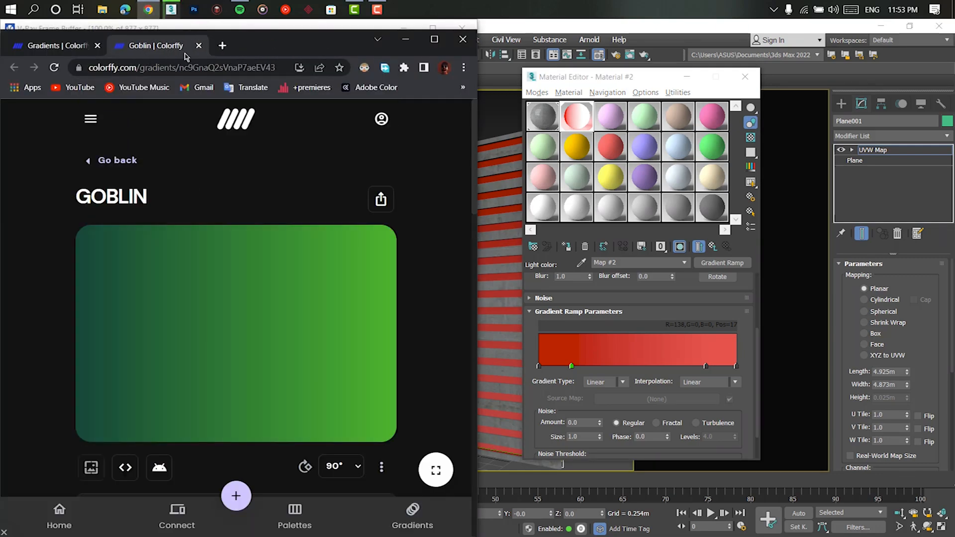
scroll(209, 202, "down", 5)
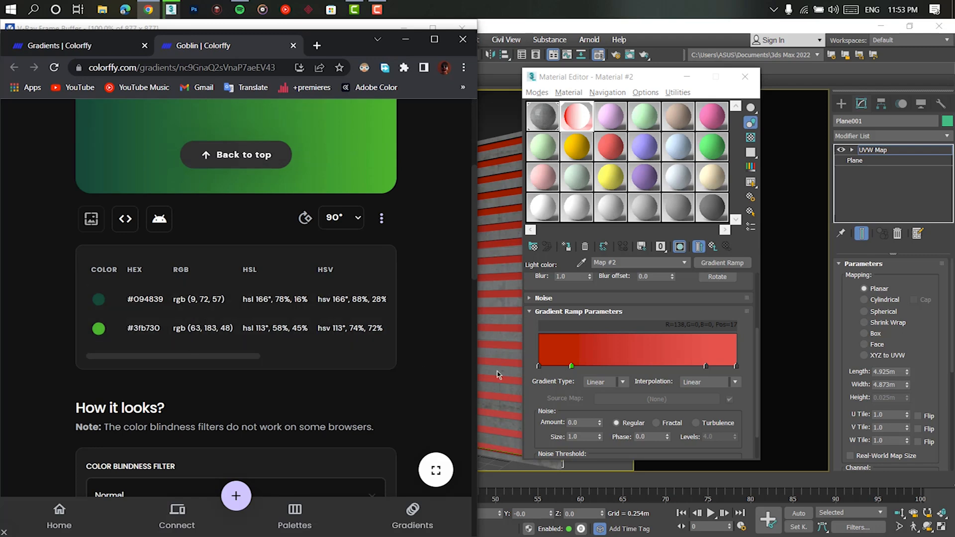
- Open the start flag's color, minimize the frame buffer and arrange the browser and 3ds Max side by side with the color selector uncovered
left_click(539, 367)
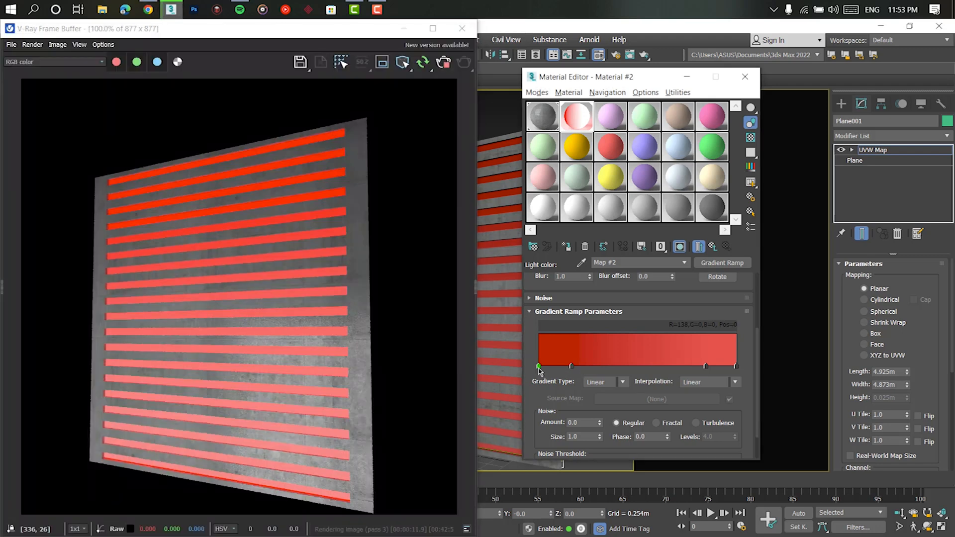
double_click(538, 367)
left_click_drag(379, 214, 617, 136)
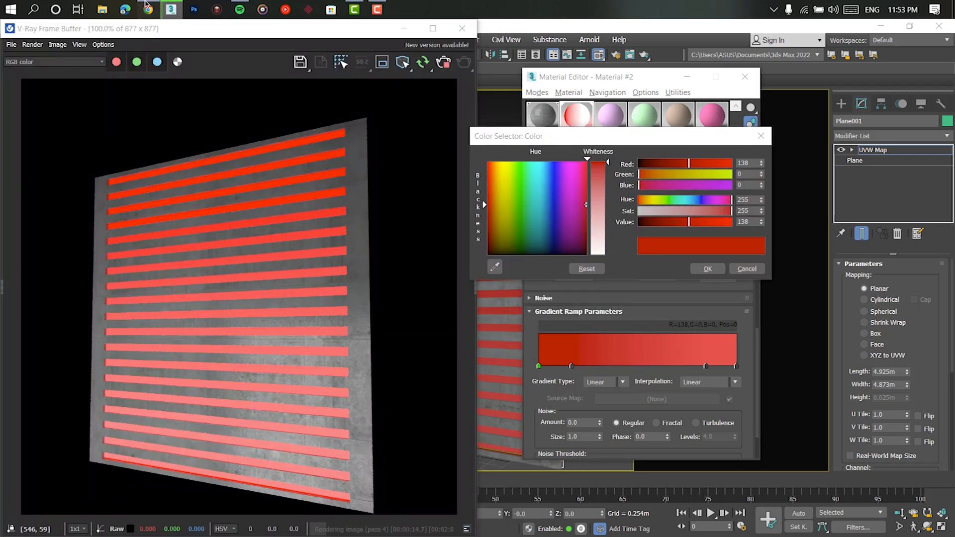
left_click(147, 6)
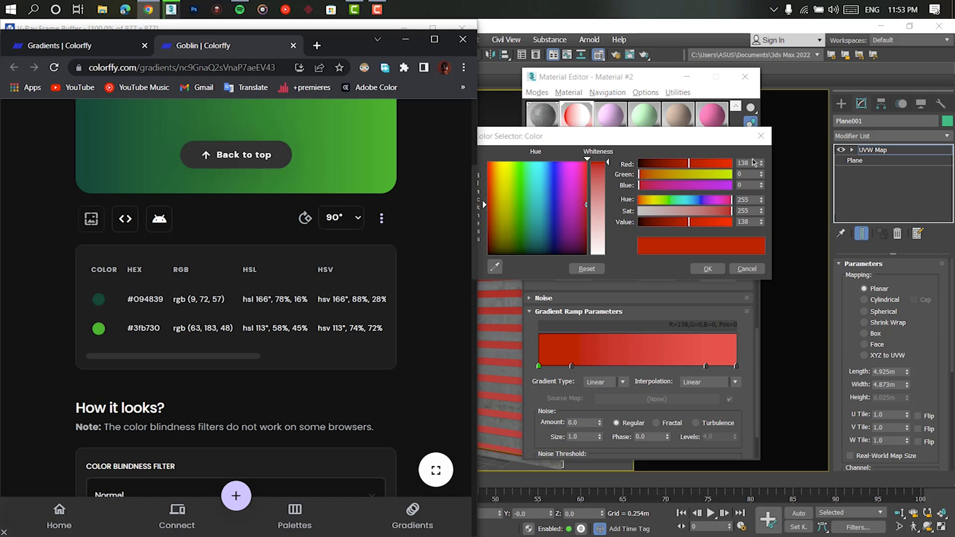
left_click_drag(626, 25, 954, 79)
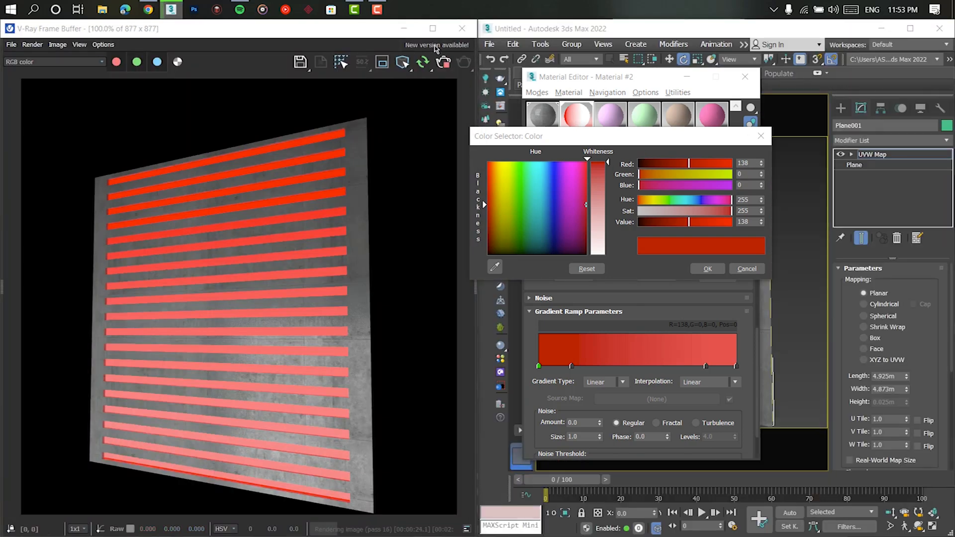
left_click(150, 9)
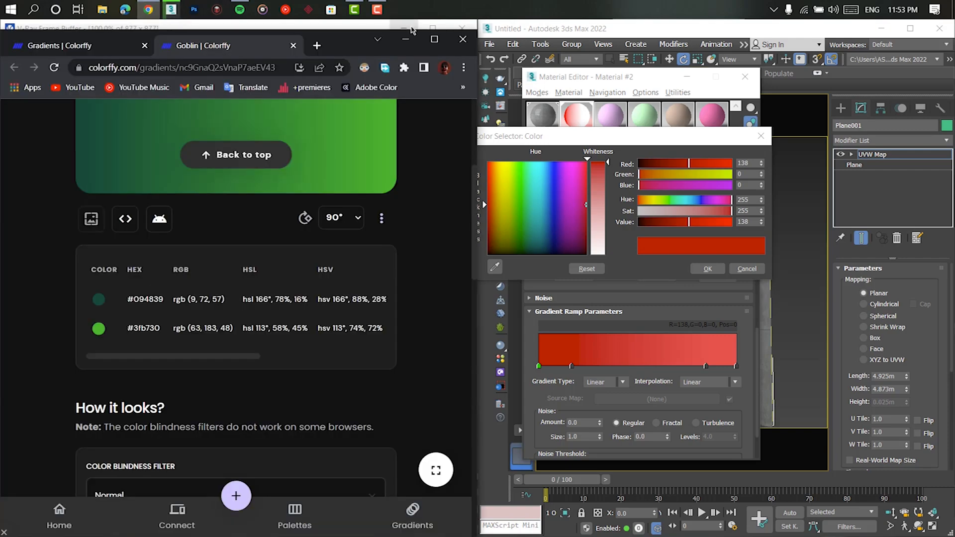
left_click(411, 28)
left_click_drag(331, 45, 0, 50)
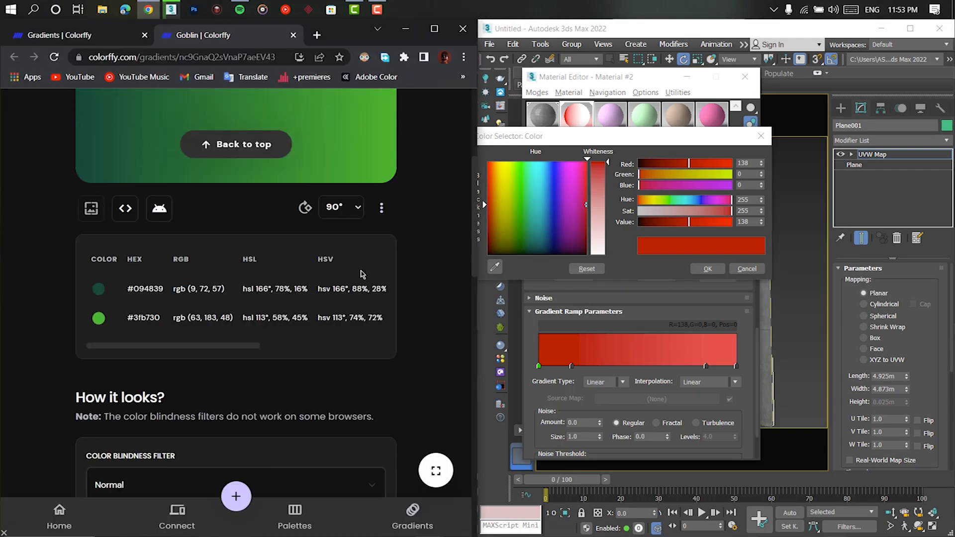
left_click_drag(590, 143, 623, 127)
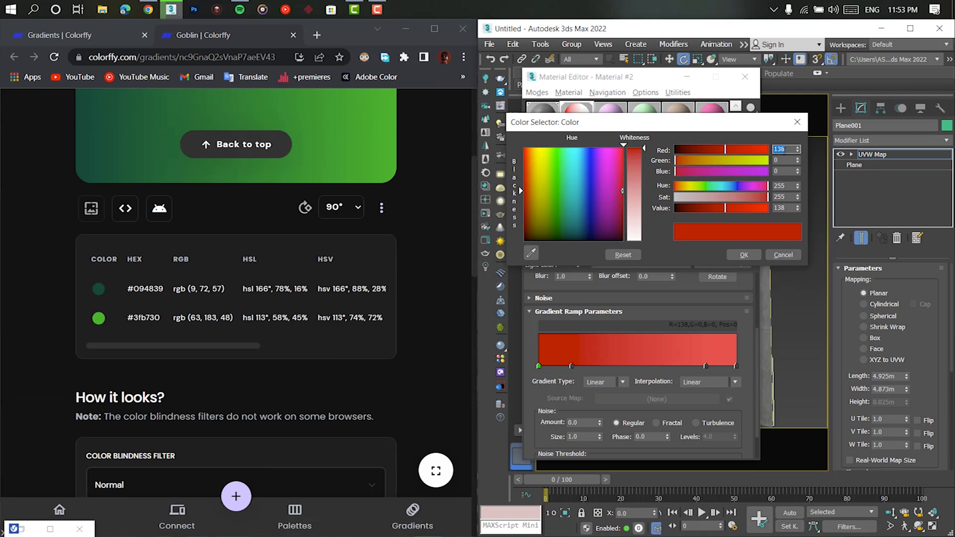
- Set the start flag's color to the Goblin gradient's dark green, RGB 9, 72, 57
type("9")
key("Return")
type("72")
key("Return")
key("Tab")
type("57")
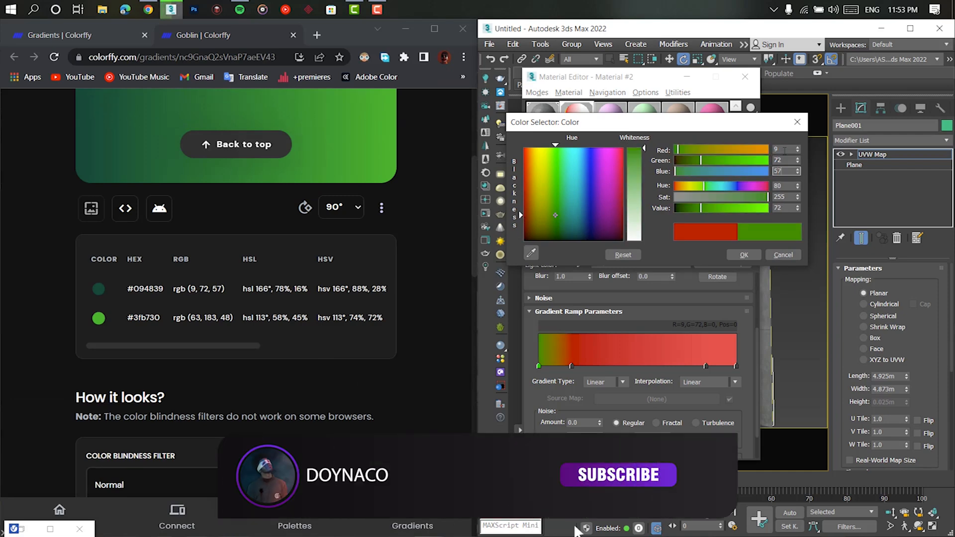
key("Return")
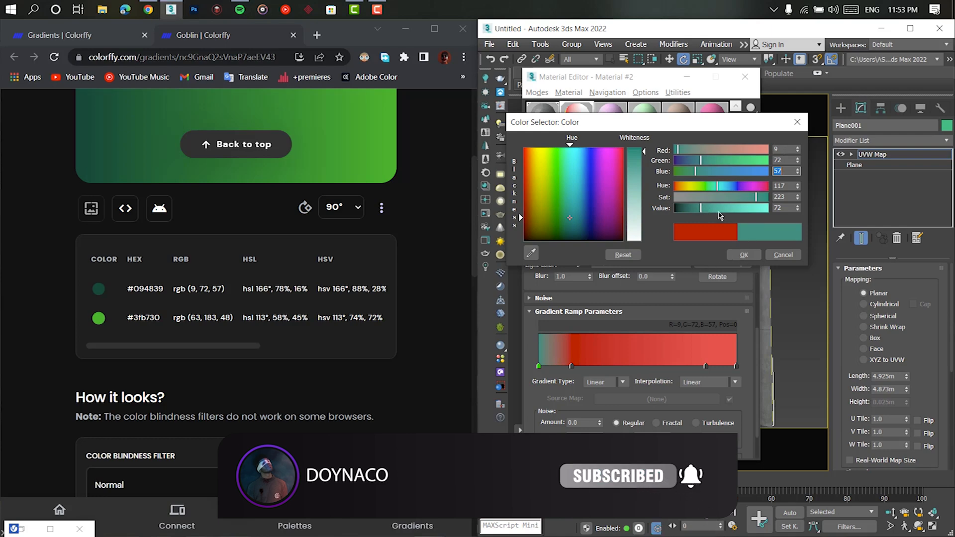
- Confirm the start flag's color and set the flag at position 17 to the same dark green, RGB 9, 72, 57
left_click(742, 255)
double_click(571, 367)
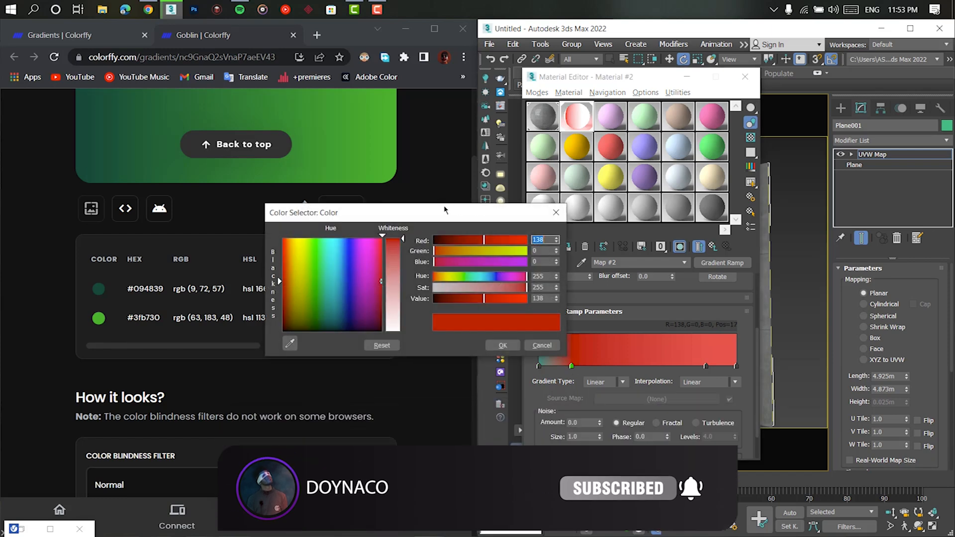
left_click_drag(441, 210, 642, 208)
type("9")
key("Tab")
type("72")
key("Tab")
type("57")
key("Return")
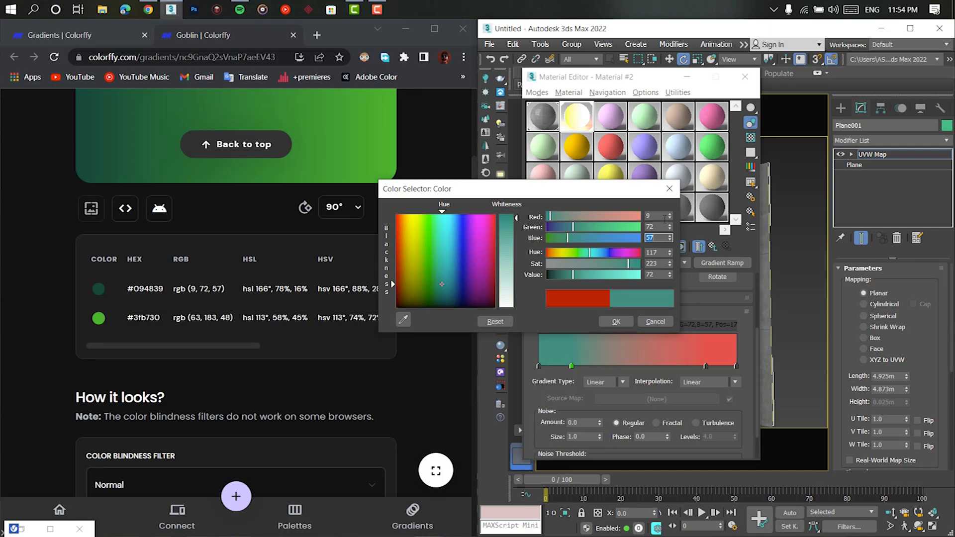
left_click(616, 323)
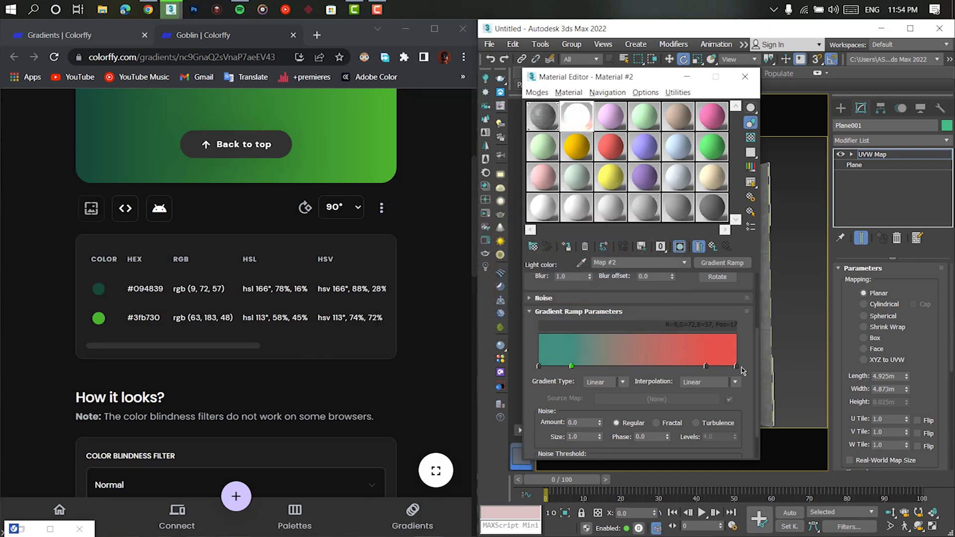
- Set the end flag's color to the Goblin gradient's bright green, RGB 63, 183, 48
double_click(736, 367)
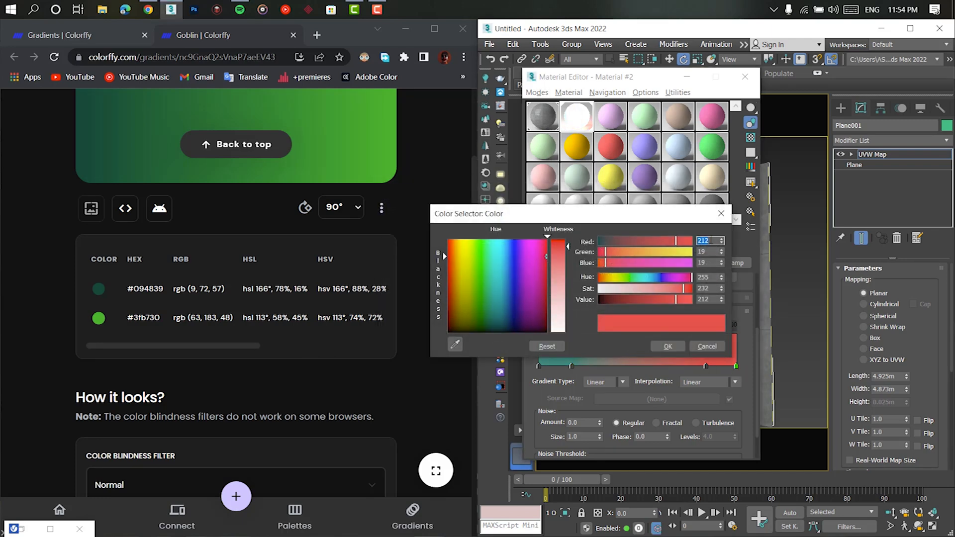
type("63")
key("Return")
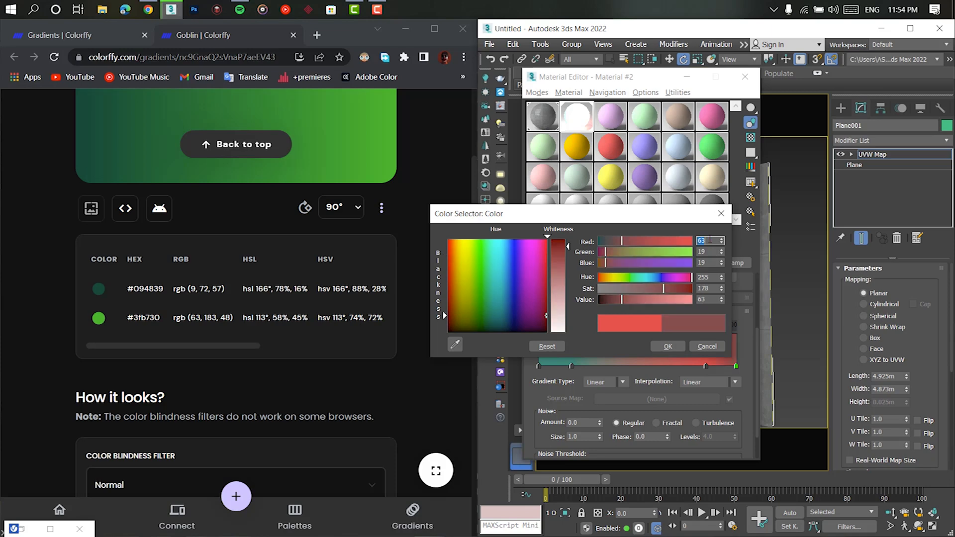
type("183")
key("Return")
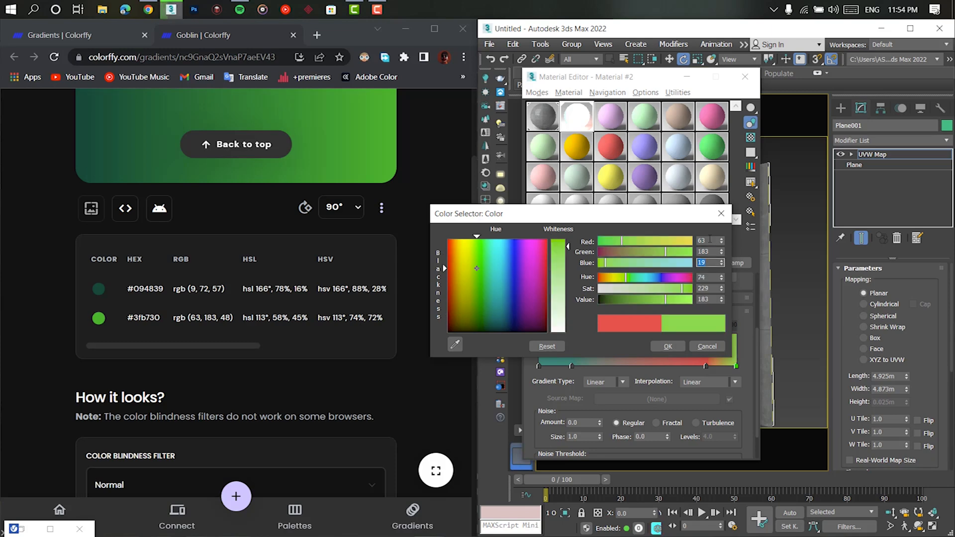
left_click(667, 347)
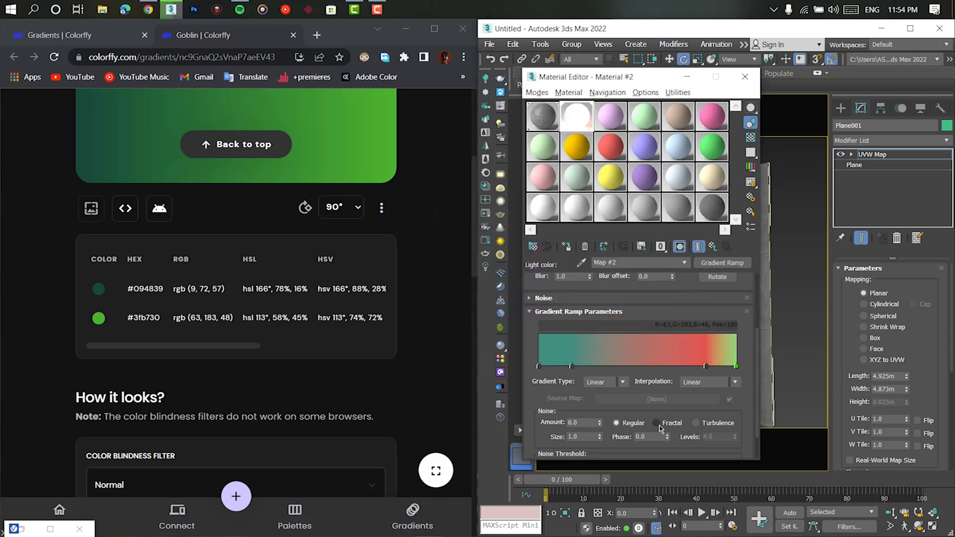
- Set the color of the flag at position 85 to RGB 63, 183, 48
double_click(705, 366)
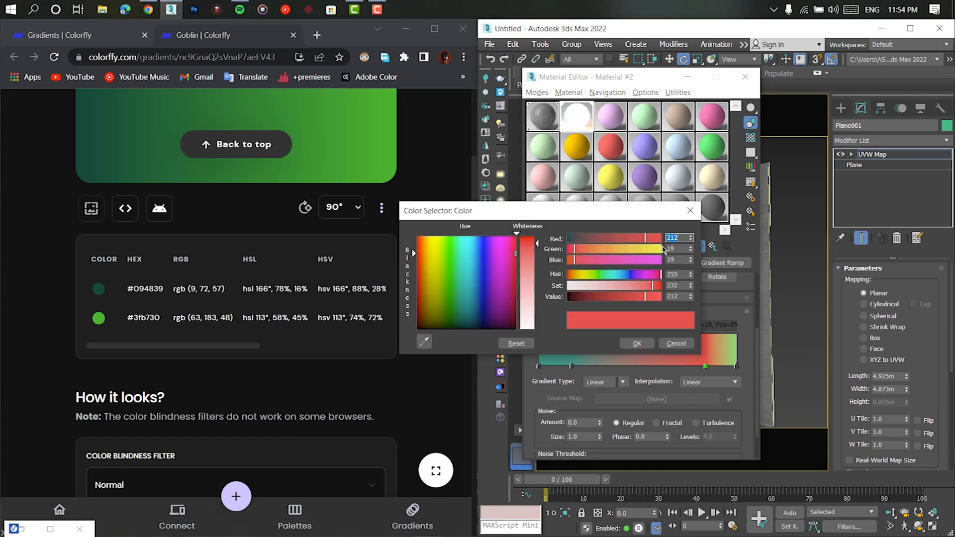
key("Tab")
type("18")
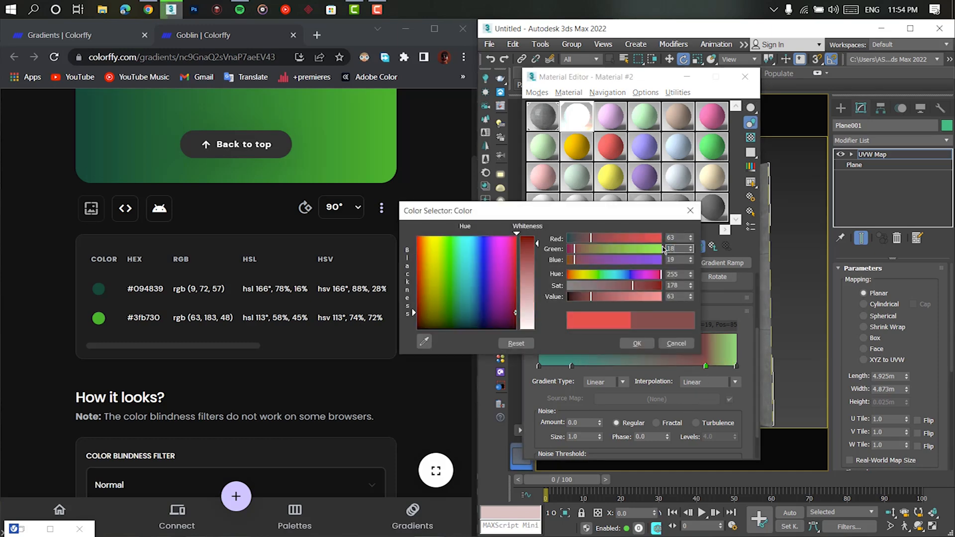
type("3")
key("Return")
type("48")
key("Return")
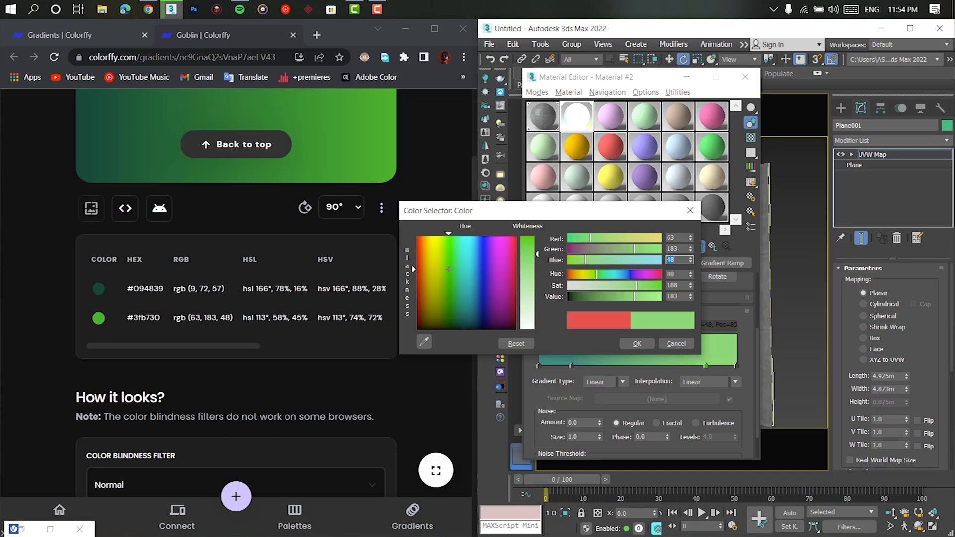
left_click(634, 344)
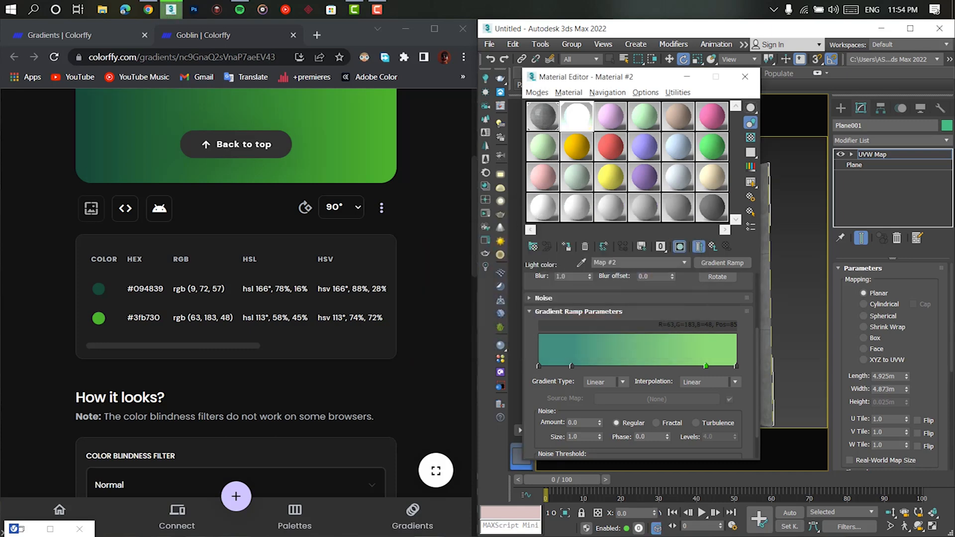
- Restore the V-Ray frame buffer to review the green gradient render and recheck the start flag's color
left_click(21, 529)
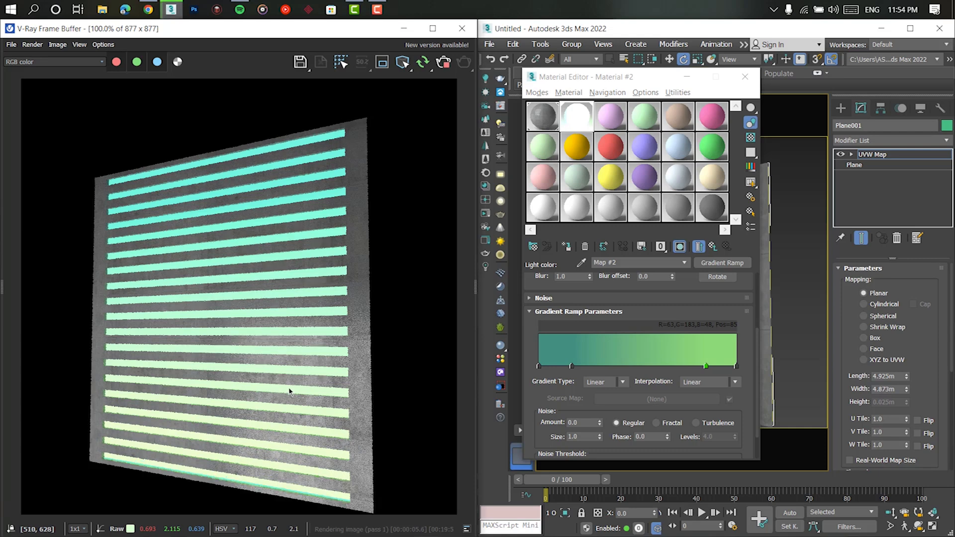
double_click(539, 366)
left_click(508, 345)
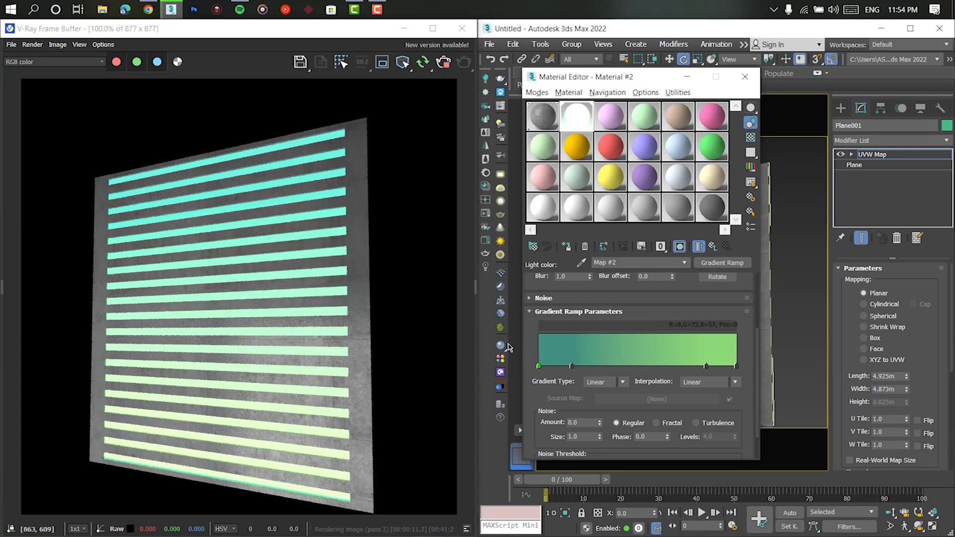
- Open the map type choices for the light color map and pick a gradient map from the General group
left_click(722, 263)
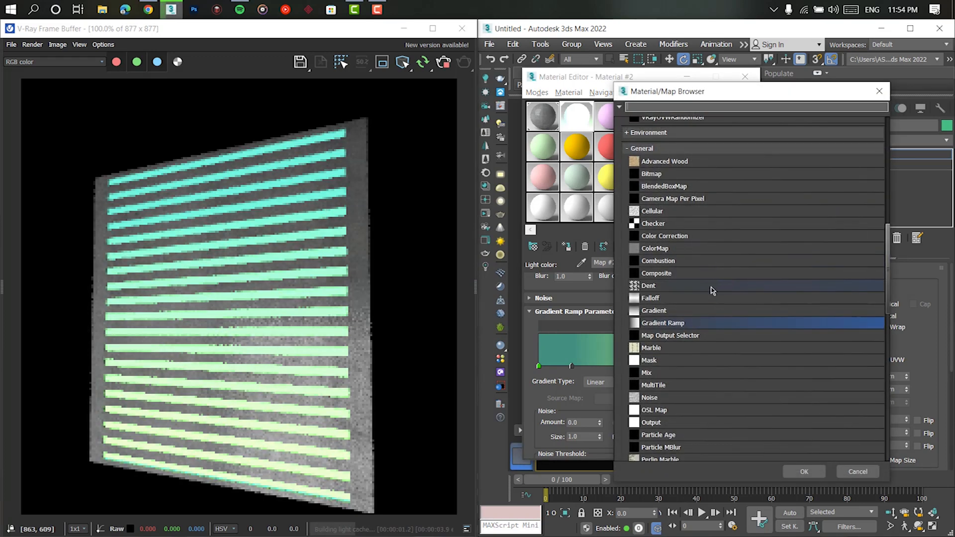
double_click(675, 312)
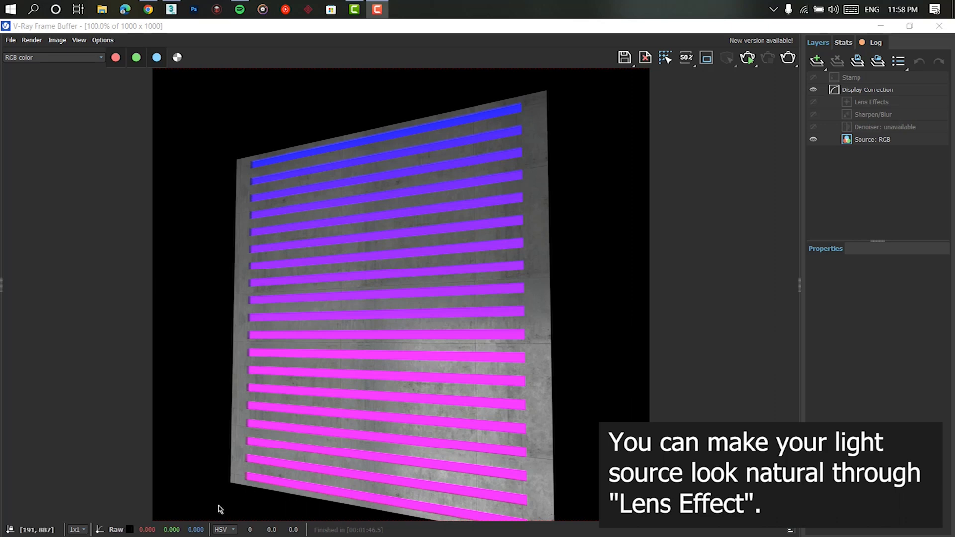
- Enable bloom/glare in the frame buffer's Lens Effects with size about 82.7 and intensity about 7, and inspect the glow around the strips
left_click(855, 102)
left_click(814, 298)
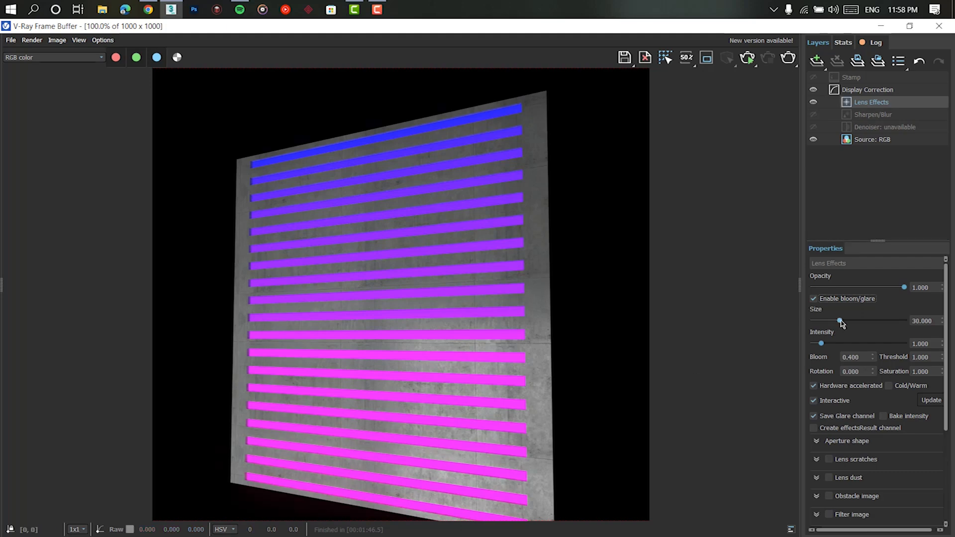
left_click_drag(840, 321, 890, 322)
left_click_drag(822, 344, 853, 344)
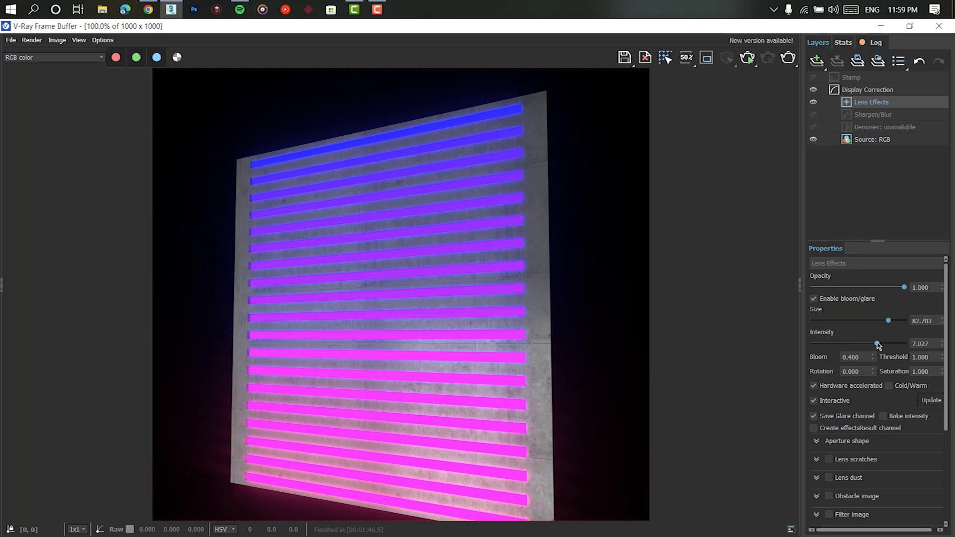
scroll(316, 269, "up", 5)
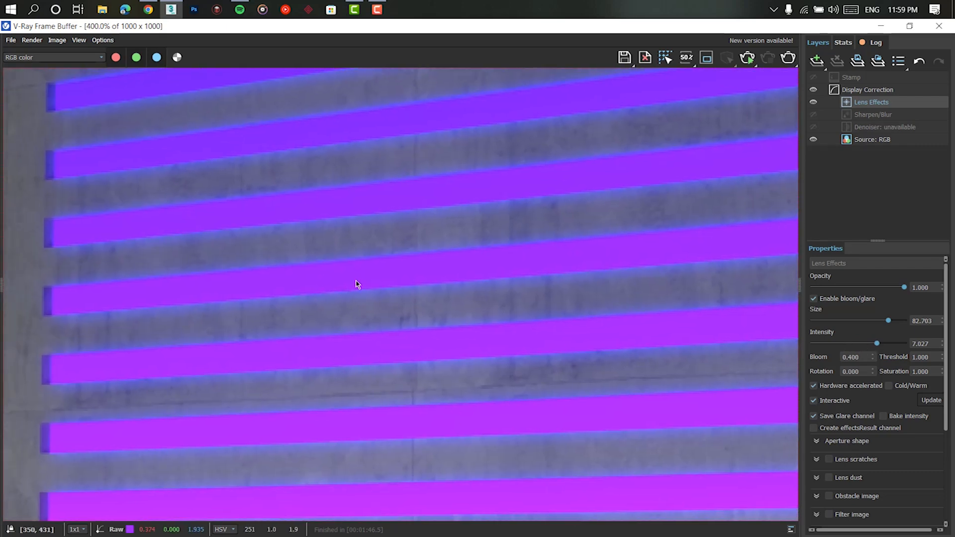
double_click(356, 281)
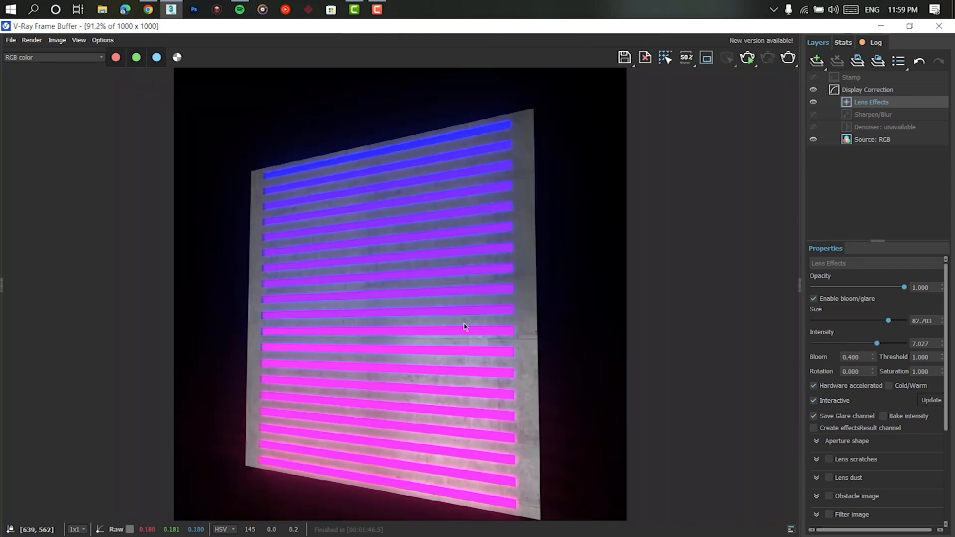